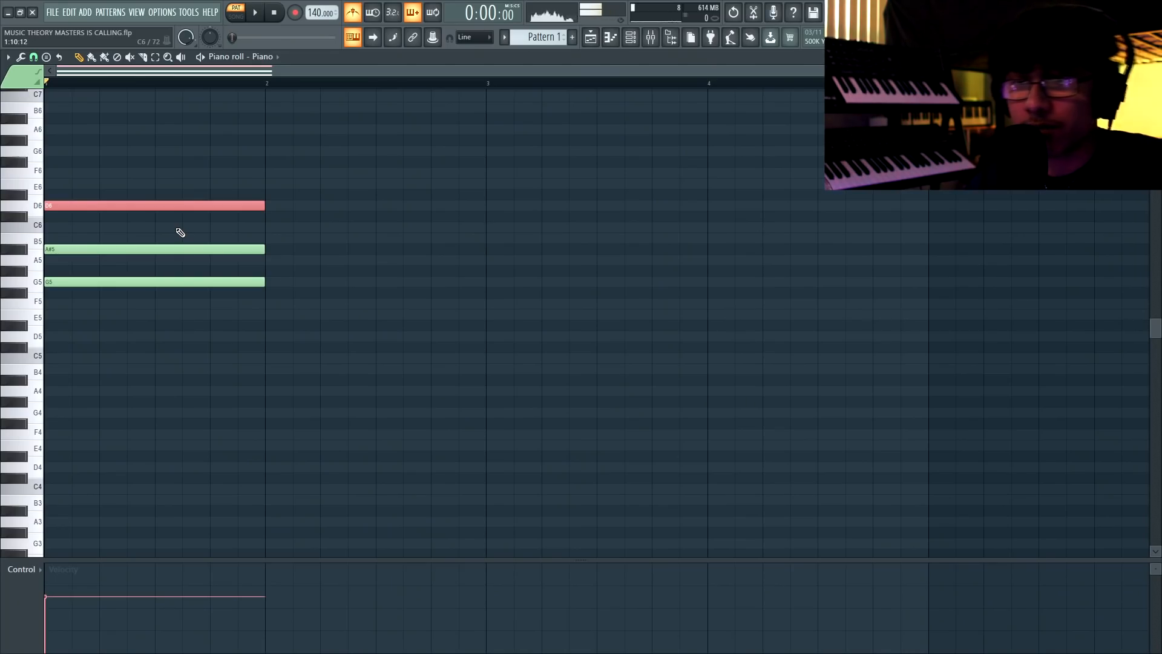
{"action": "left_click", "coordinate": [115, 280]}
{"action": "left_click", "coordinate": [100, 250]}
{"action": "left_click", "coordinate": [82, 206]}
{"action": "left_click", "coordinate": [170, 285]}
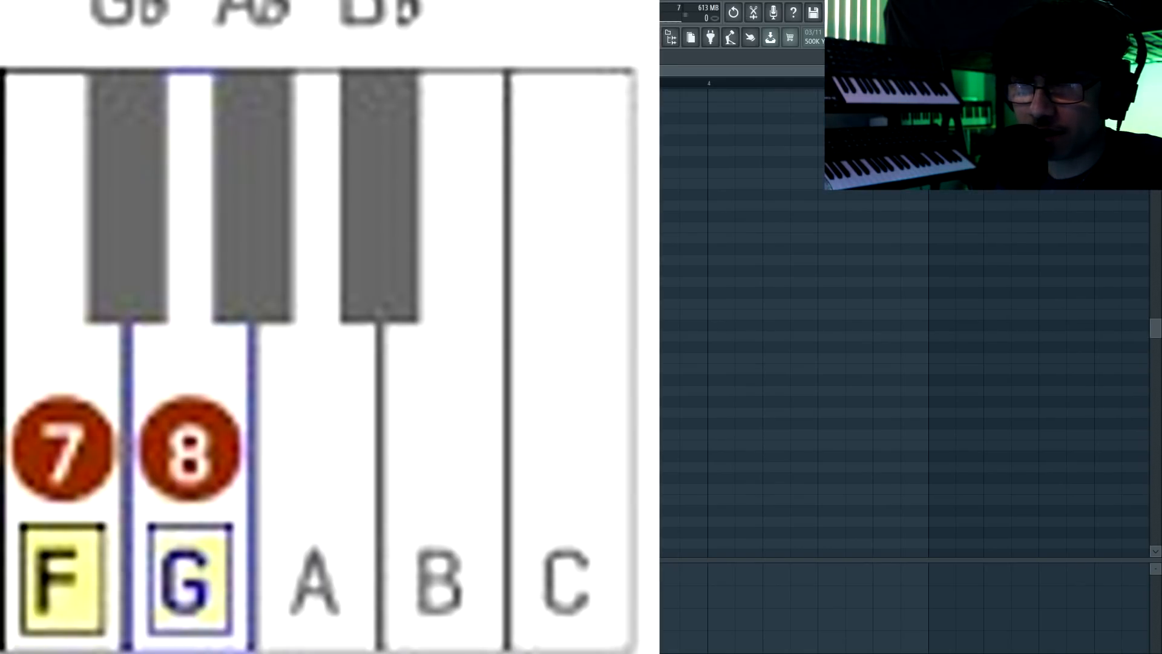
Draw a one-bar chord of F5, A5 and C6 in bar 2, then play the pattern back
{"action": "left_click", "coordinate": [269, 304]}
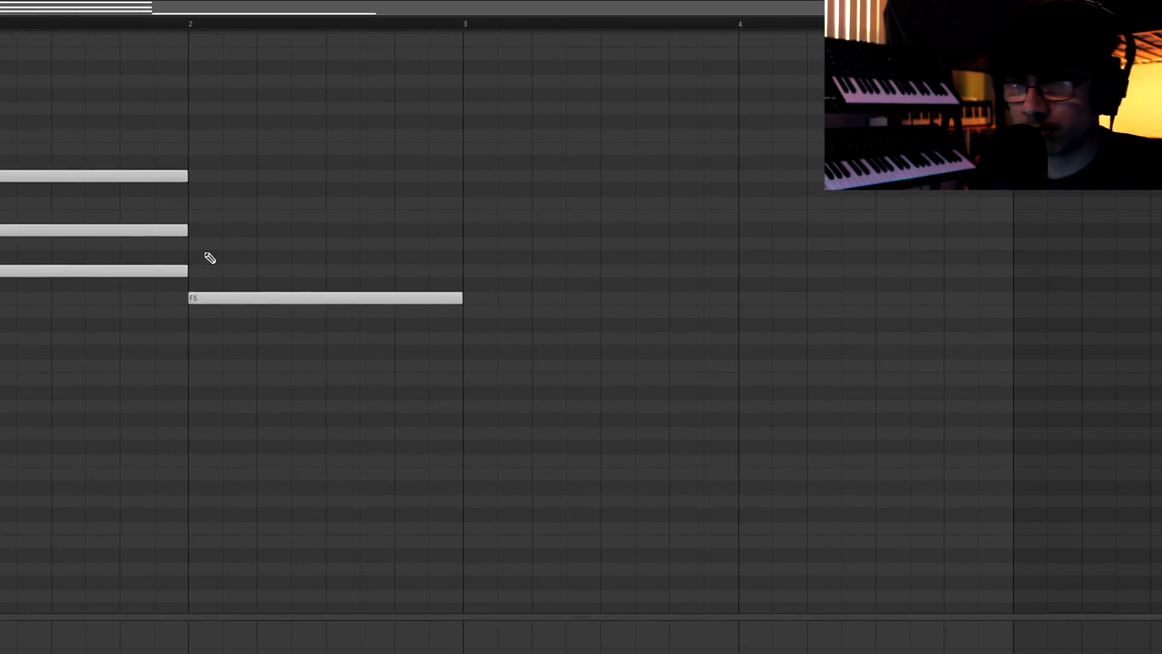
{"action": "left_click", "coordinate": [214, 296]}
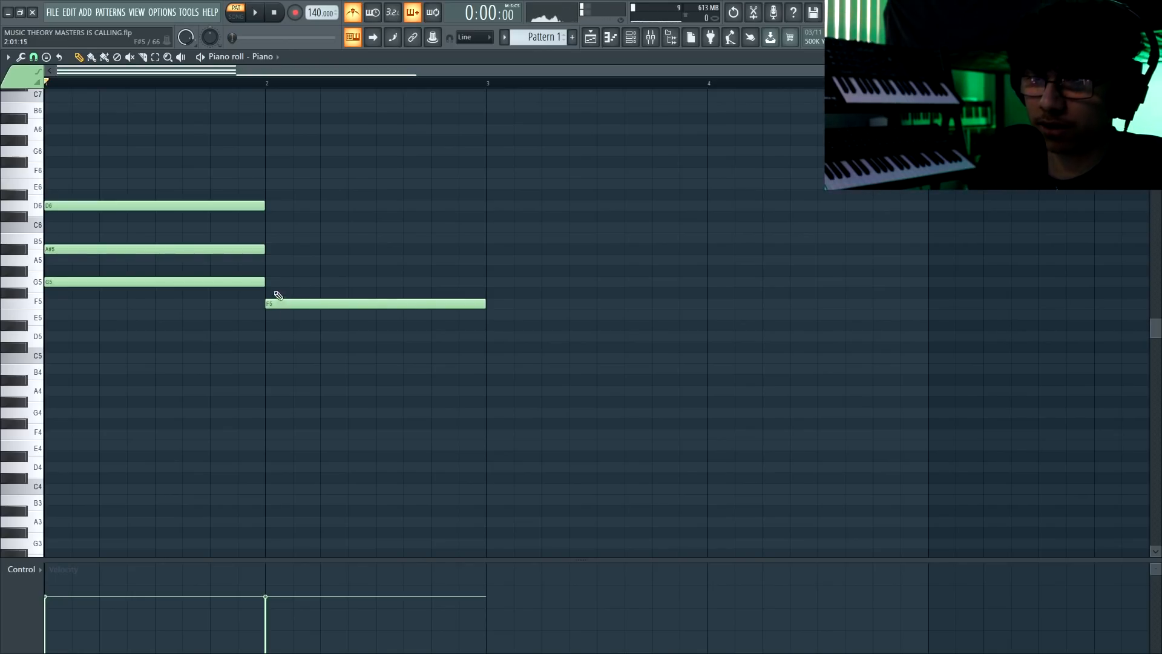
{"action": "left_click", "coordinate": [270, 259]}
{"action": "left_click", "coordinate": [269, 227]}
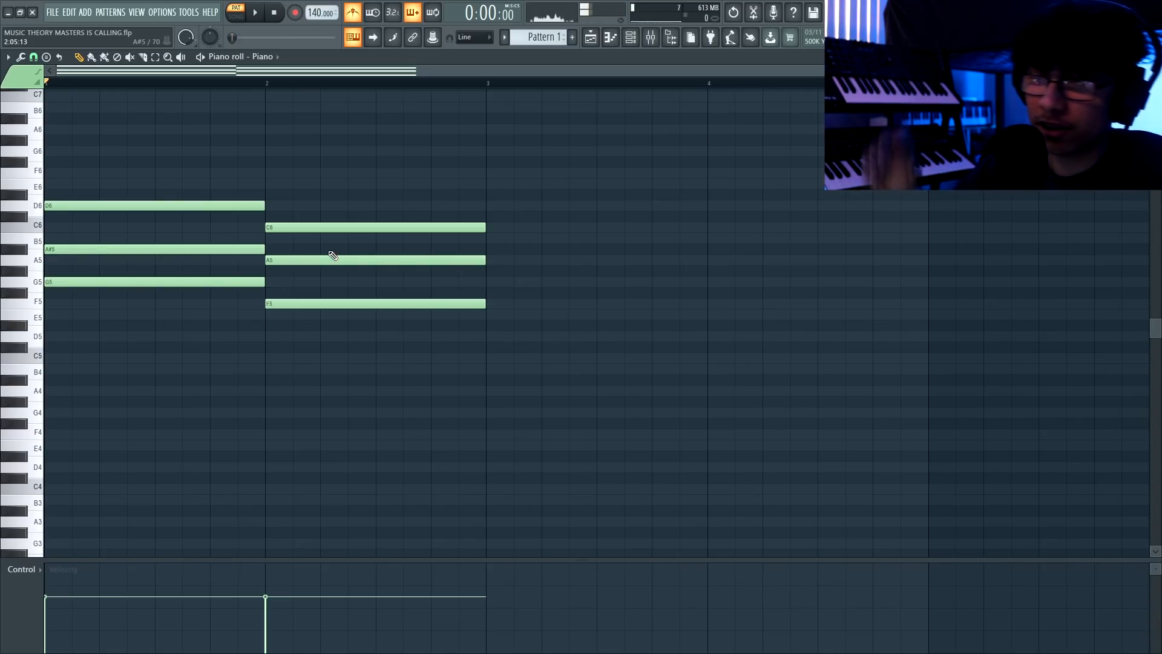
{"action": "key", "text": "space"}
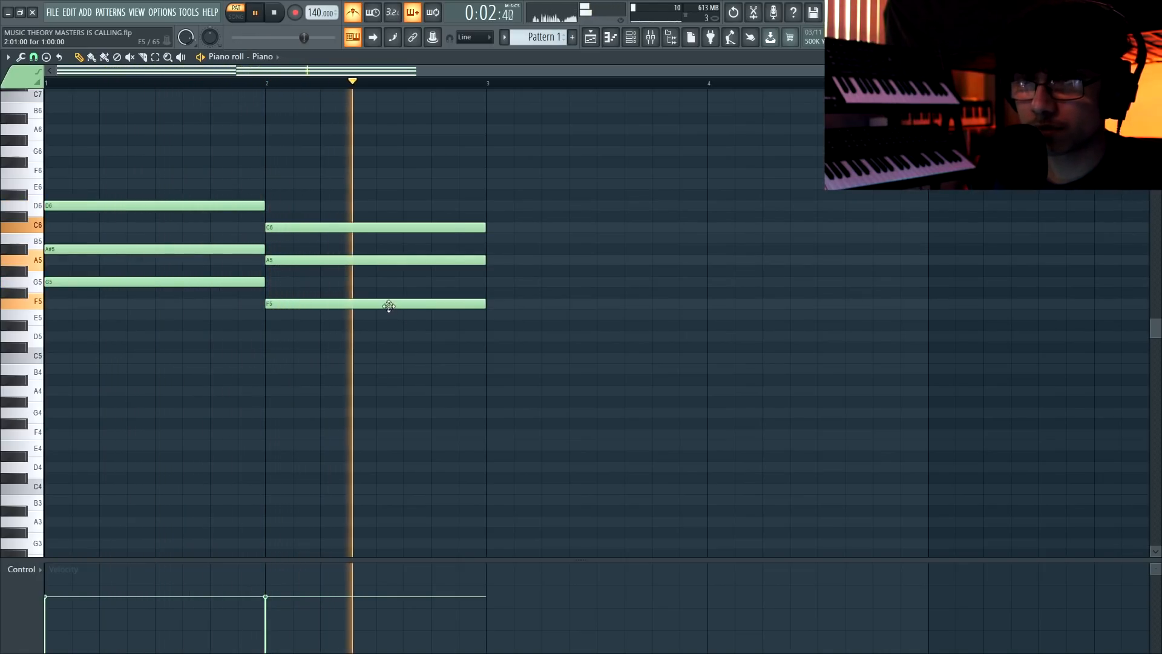
{"action": "key", "text": "space"}
Shorten the F5, A5 and C6 notes in bar 2 to half a bar
{"action": "left_click_drag", "start_coordinate": [165, 184], "coordinate": [194, 324]}
{"action": "left_click_drag", "start_coordinate": [299, 195], "coordinate": [346, 320]}
{"action": "left_click_drag", "start_coordinate": [417, 205], "coordinate": [375, 305]}
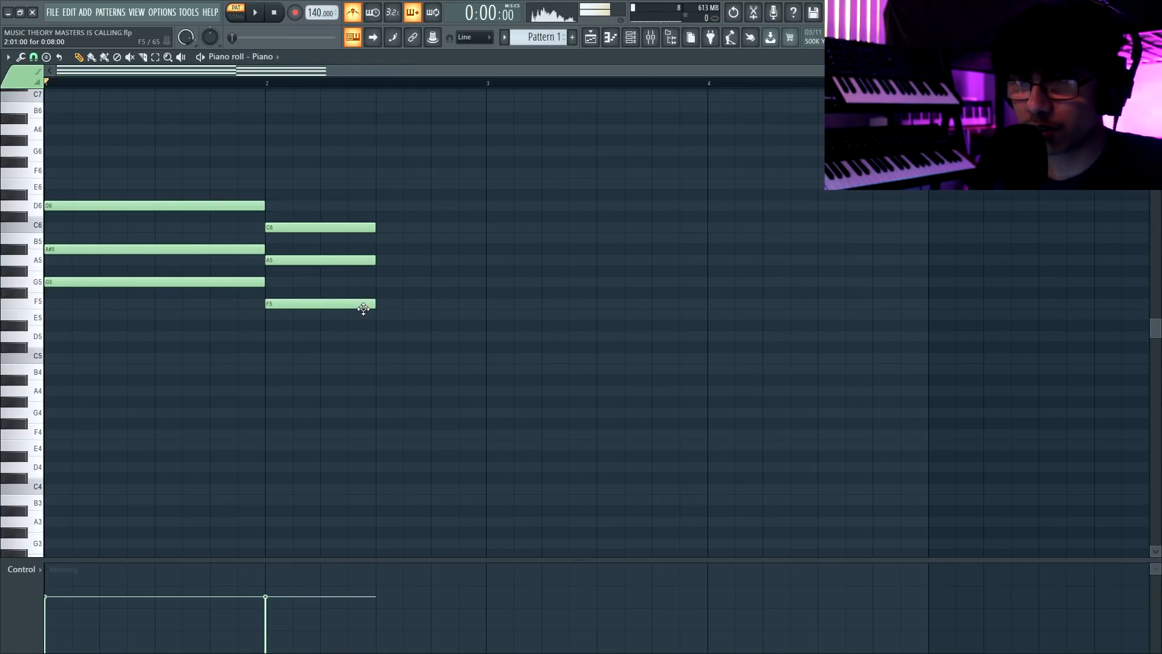
Draw a half-bar chord of D5, F5 and A5 in the second half of bar 2 and play the pattern back
{"action": "left_click", "coordinate": [380, 336]}
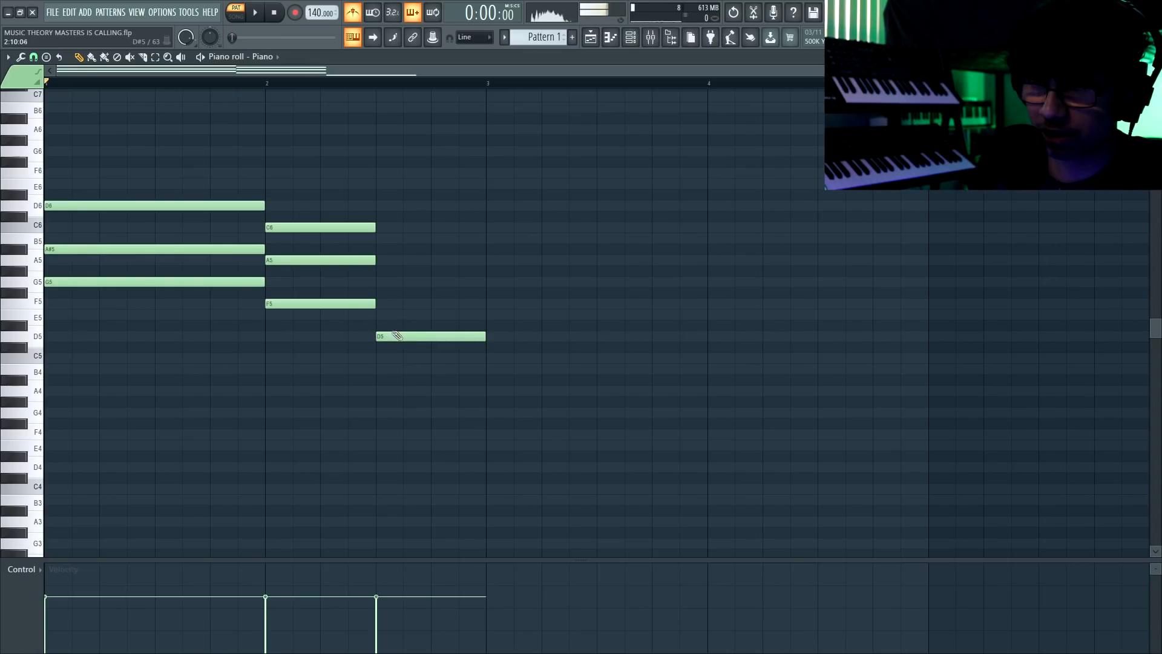
{"action": "left_click", "coordinate": [379, 304]}
{"action": "left_click_drag", "start_coordinate": [380, 272], "coordinate": [379, 257]}
{"action": "key", "text": "space"}
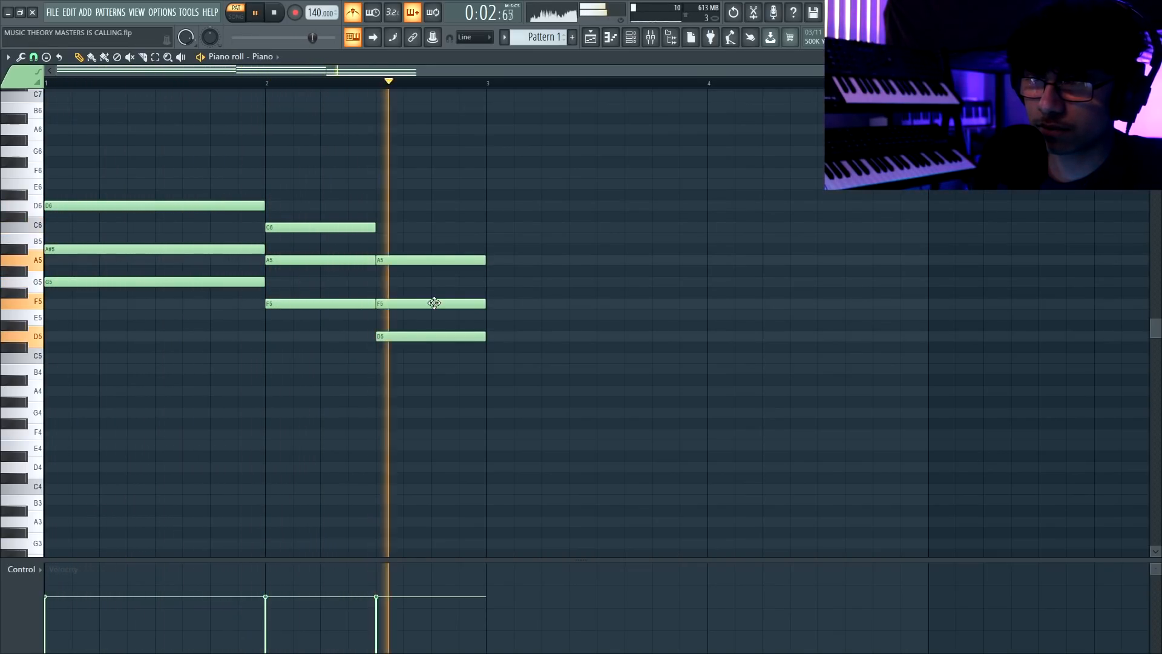
{"action": "key", "text": "space"}
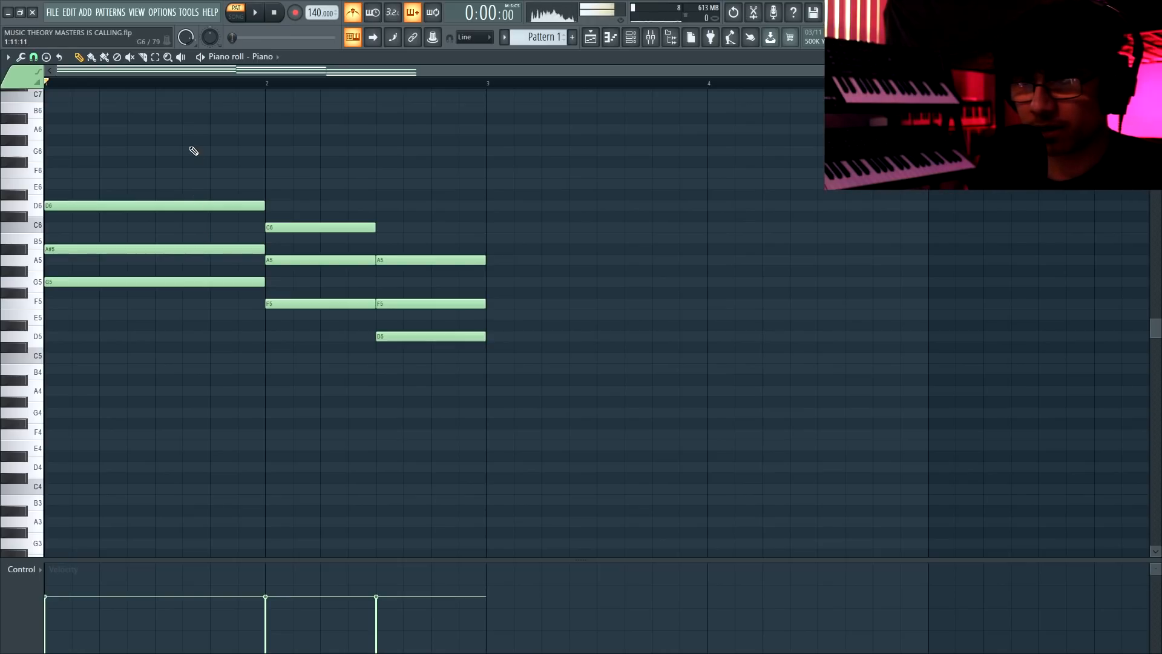
Copy the G5, A#5 and D6 chord from bar 1 to bar 3 and play the pattern
{"action": "left_click_drag", "start_coordinate": [194, 150], "coordinate": [137, 322]}
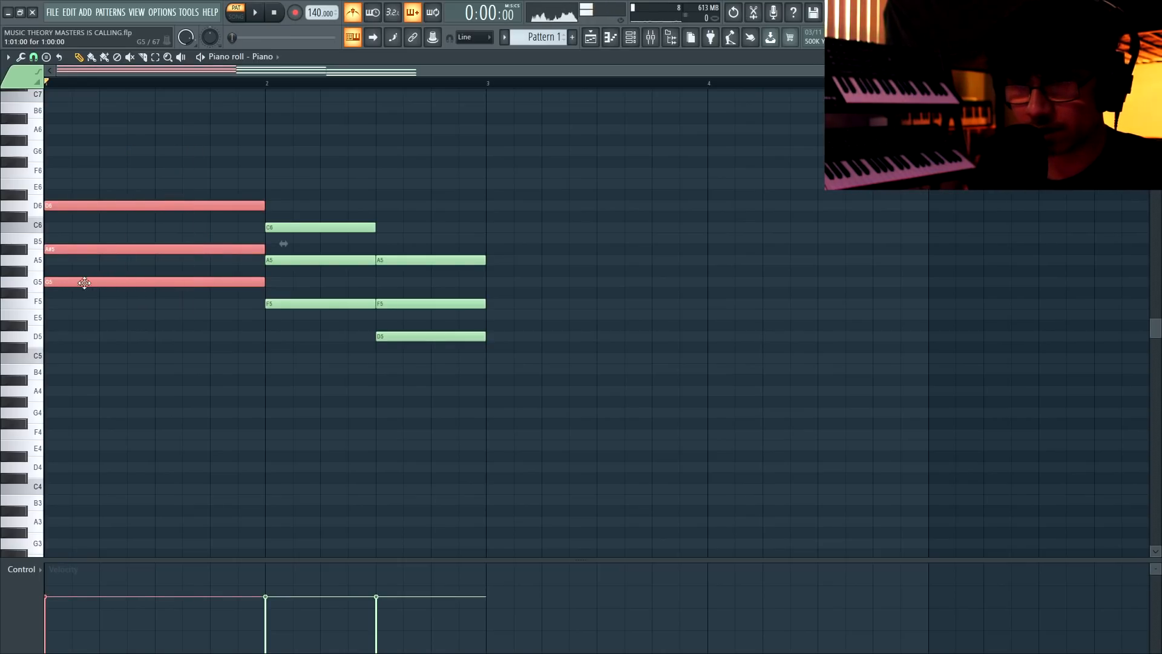
{"action": "left_click_drag", "start_coordinate": [60, 281], "coordinate": [510, 279], "text": "shift"}
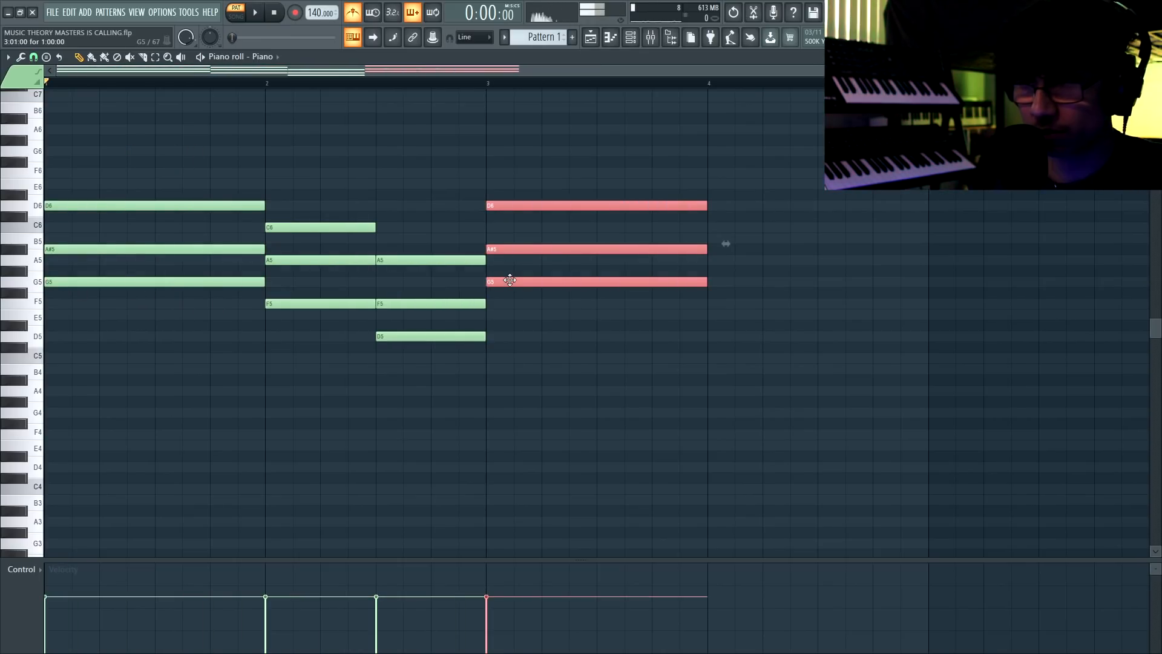
{"action": "left_click", "coordinate": [510, 279]}
{"action": "key", "text": "space"}
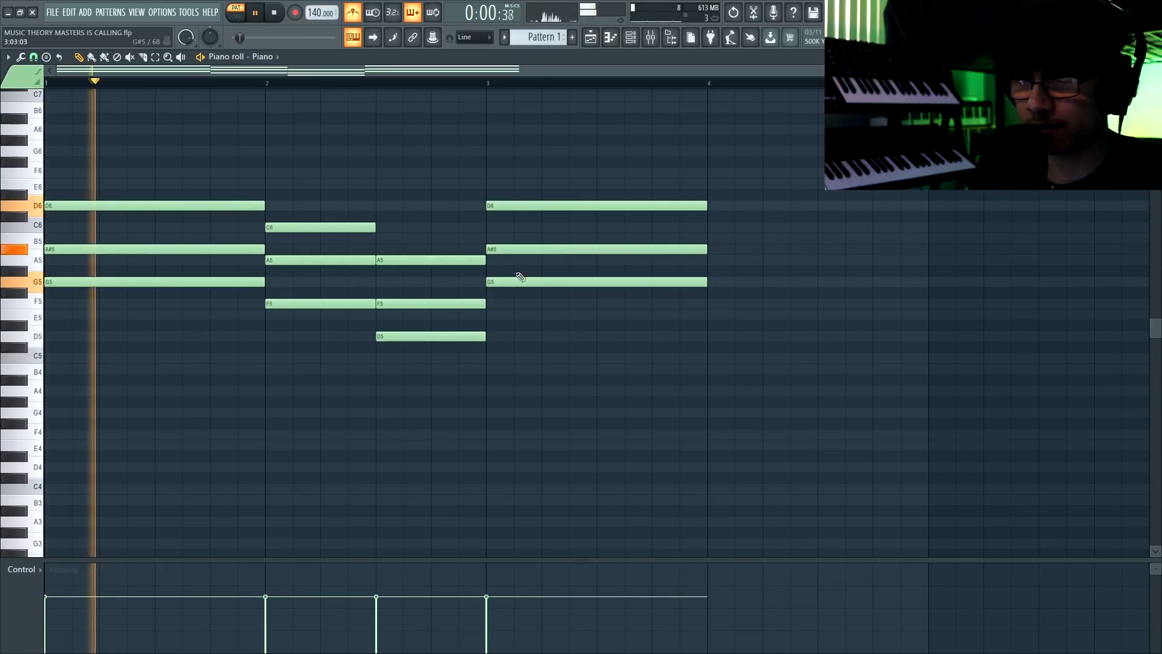
{"action": "scroll", "coordinate": [518, 275], "scroll_direction": "down", "scroll_amount": 2}
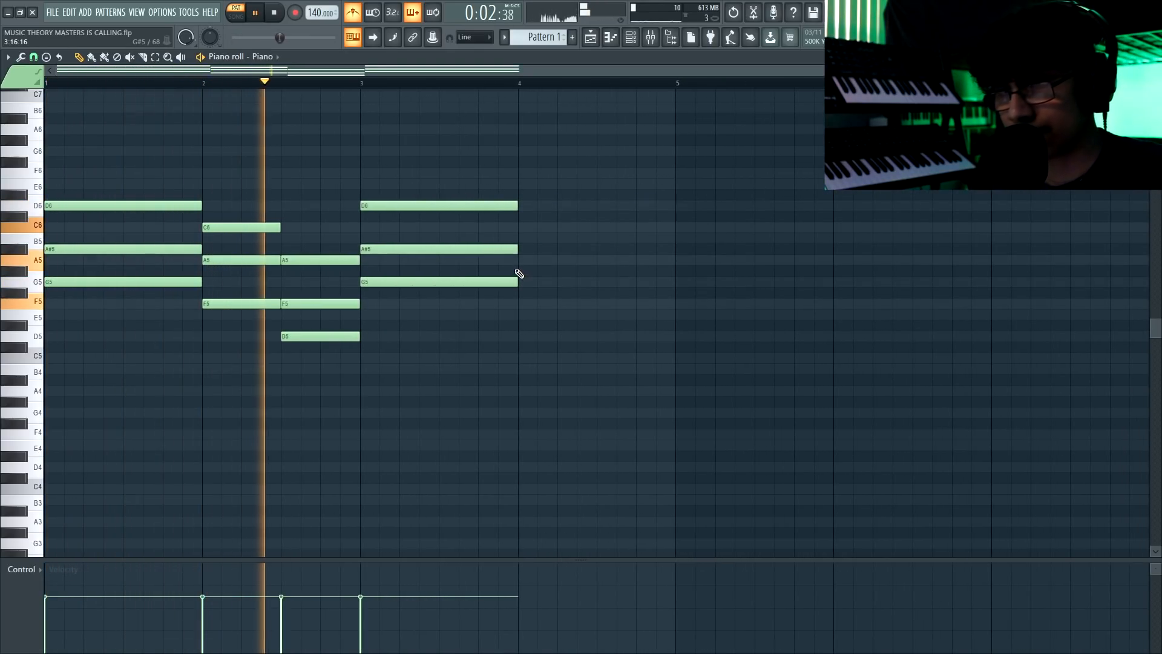
Lengthen the bar 3 chord to one and a half bars, ending in the middle of bar 4
{"action": "left_click_drag", "start_coordinate": [495, 185], "coordinate": [530, 334], "text": "ctrl"}
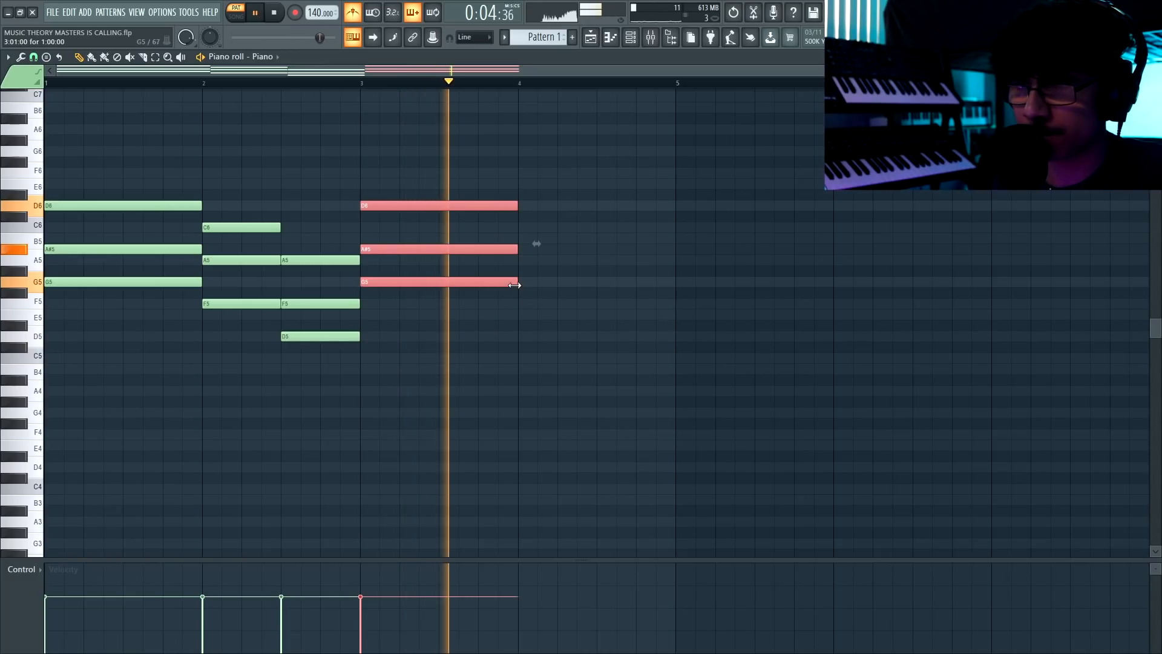
{"action": "left_click_drag", "start_coordinate": [517, 281], "coordinate": [595, 282]}
{"action": "key", "text": "space"}
{"action": "left_click", "coordinate": [455, 219], "text": "ctrl"}
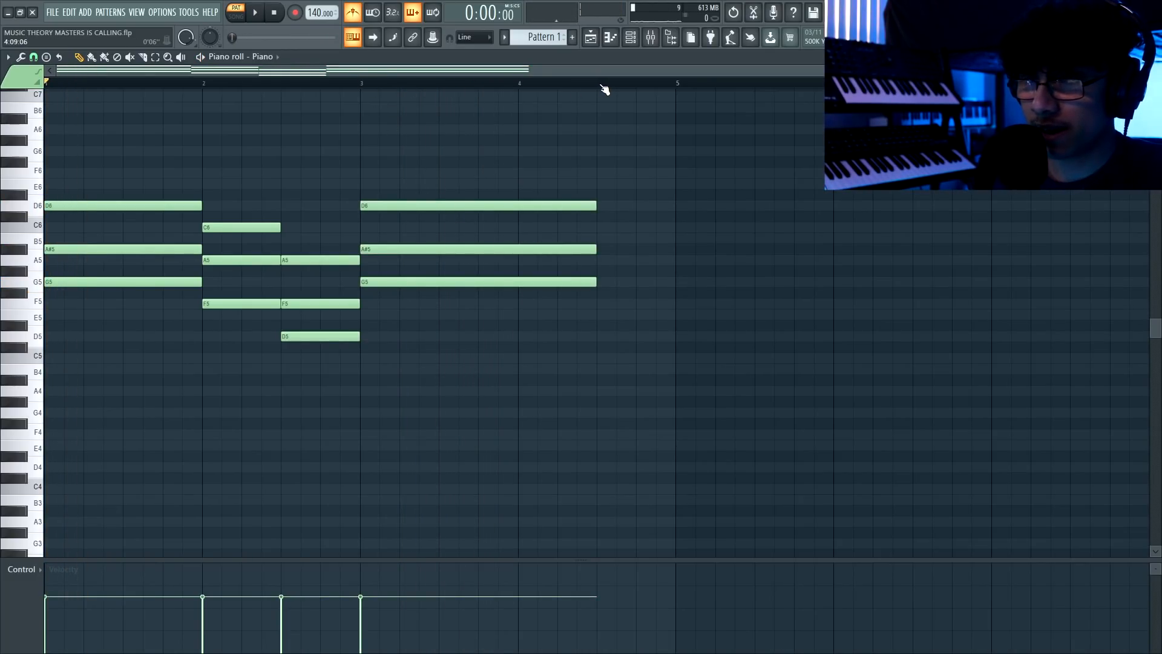
Copy the F5, A5 and C6 chord from bar 2 into the second half of bar 4 and play back the ending
{"action": "left_click_drag", "start_coordinate": [207, 314], "coordinate": [547, 227], "text": "ctrl"}
{"action": "left_click", "coordinate": [522, 84]}
{"action": "key", "text": "space"}
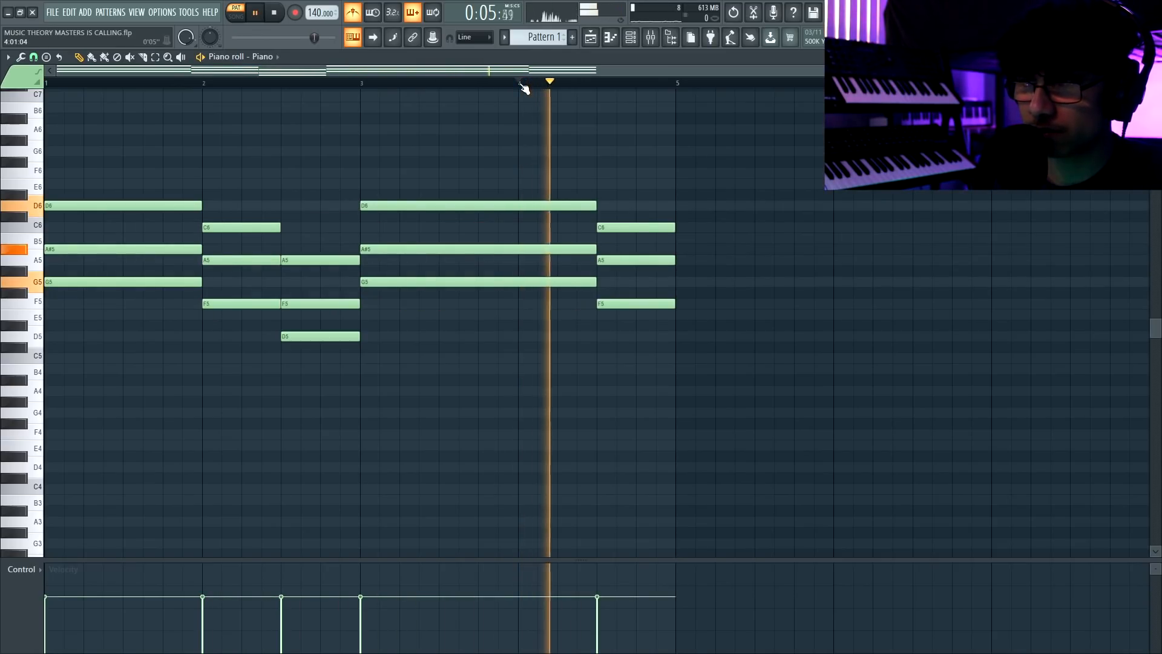
{"action": "key", "text": "space"}
{"action": "scroll", "coordinate": [349, 127], "scroll_direction": "down", "scroll_amount": 1}
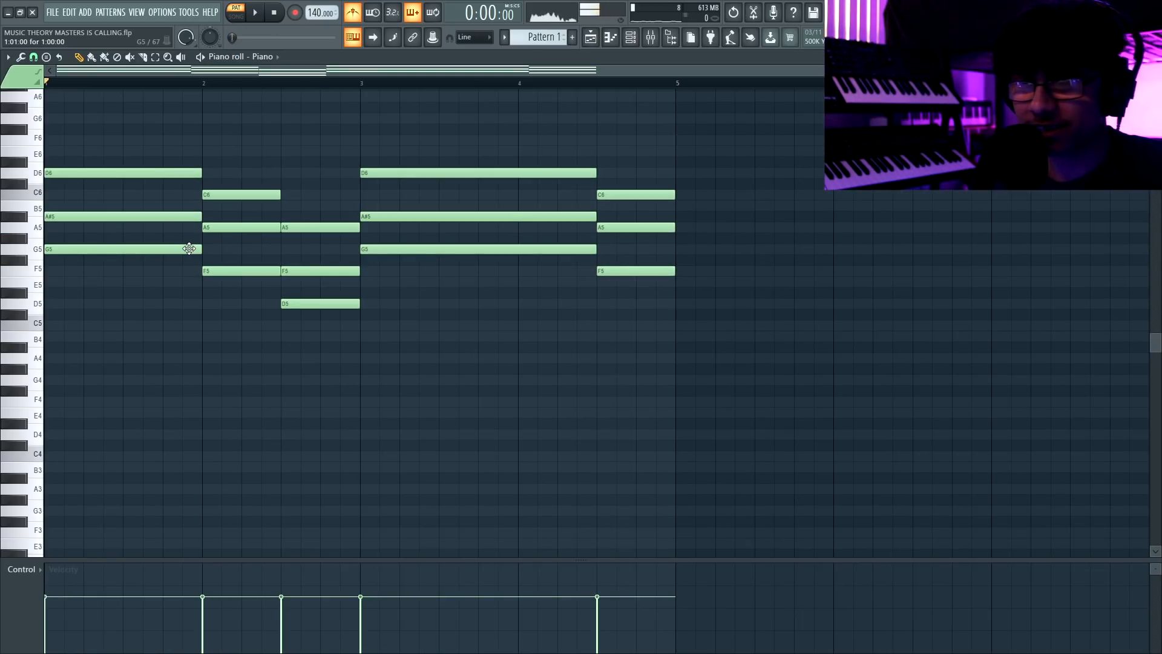
Copy the G5 note in bar 1 two octaves down to G3 as a bass note and play the pattern
{"action": "left_click_drag", "start_coordinate": [186, 236], "coordinate": [167, 268], "text": "ctrl"}
{"action": "key", "text": "ctrl+c"}
{"action": "key", "text": "ctrl+v"}
{"action": "key", "text": "ctrl+Down"}
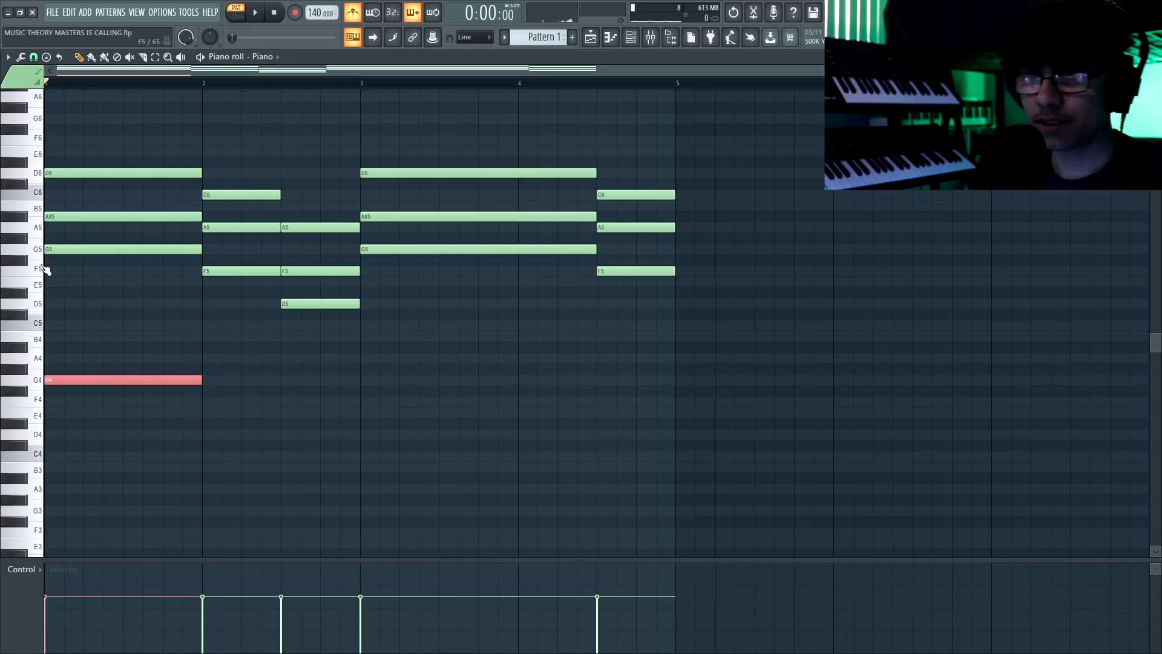
{"action": "key", "text": "ctrl+Down"}
{"action": "key", "text": "ctrl+d"}
{"action": "key", "text": "space"}
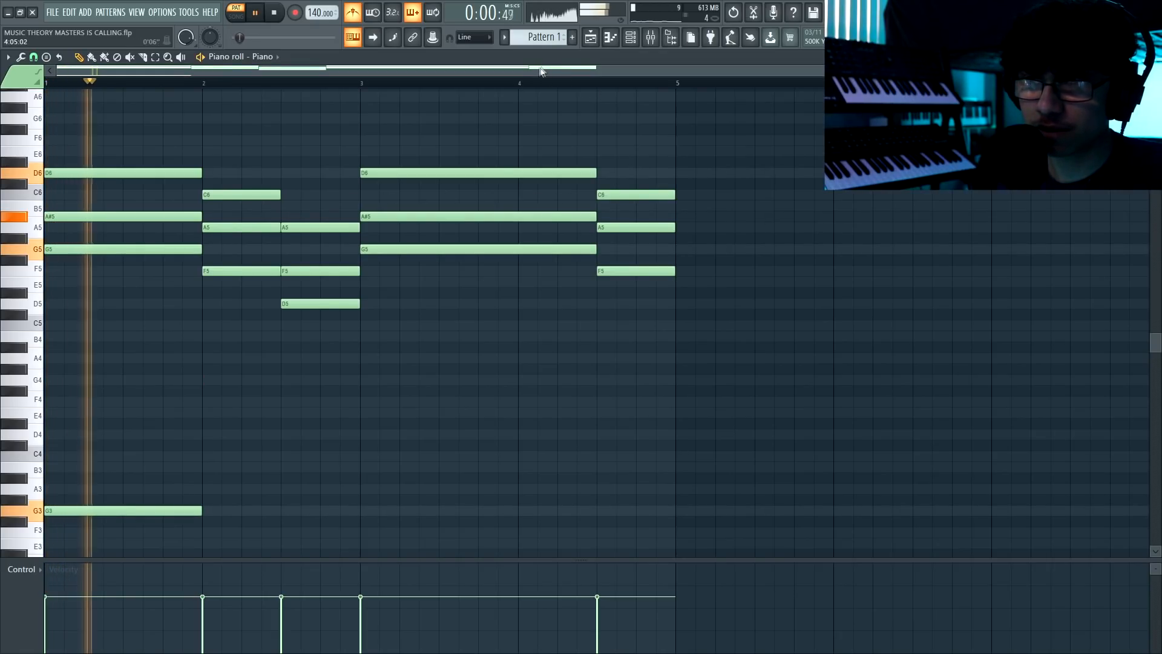
{"action": "key", "text": "space"}
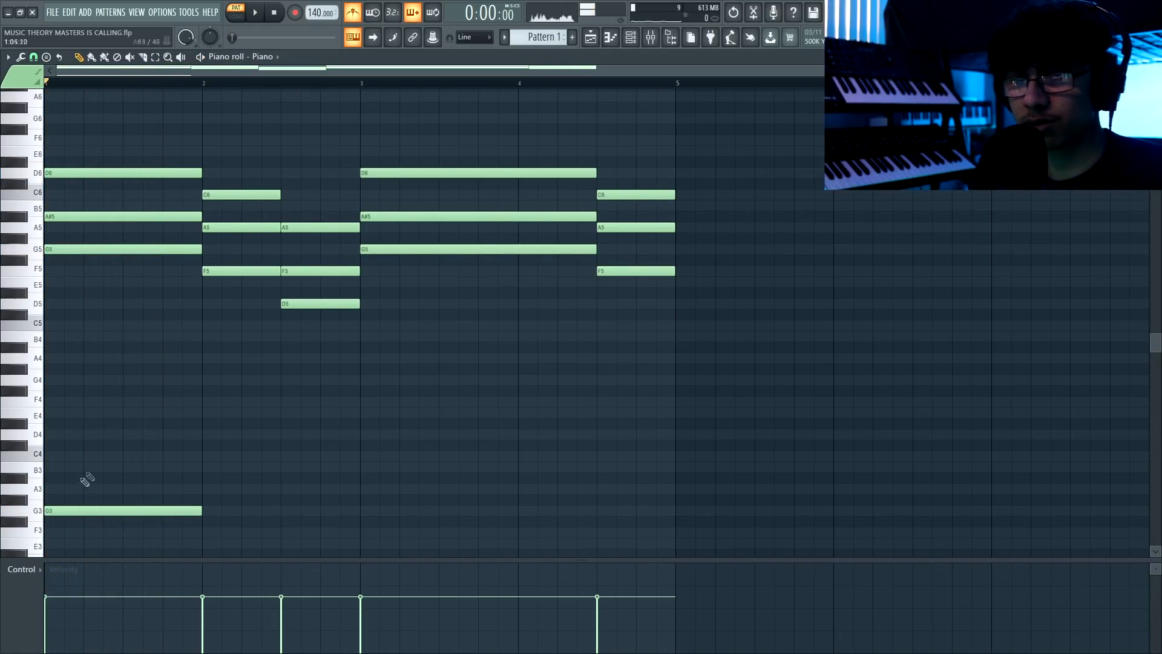
Add a half-bar F3 bass note at the start of bar 2 and listen to it under the chord
{"action": "scroll", "coordinate": [87, 479], "scroll_direction": "down", "scroll_amount": 2}
{"action": "left_click", "coordinate": [28, 480]}
{"action": "key", "text": "space"}
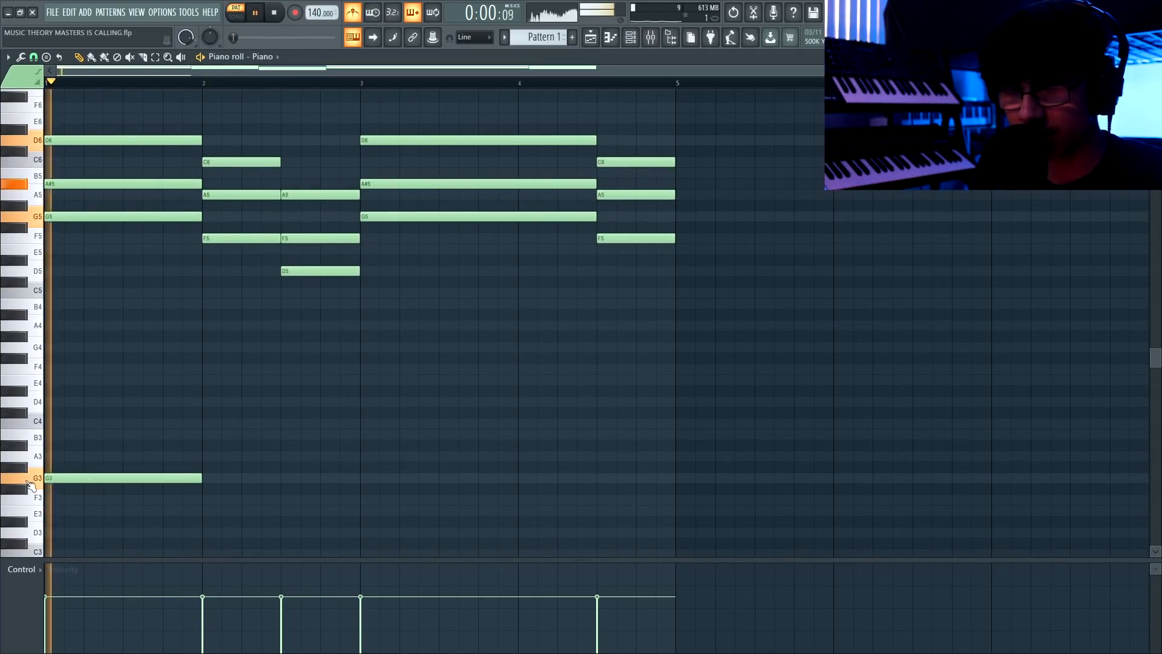
{"action": "key", "text": "space"}
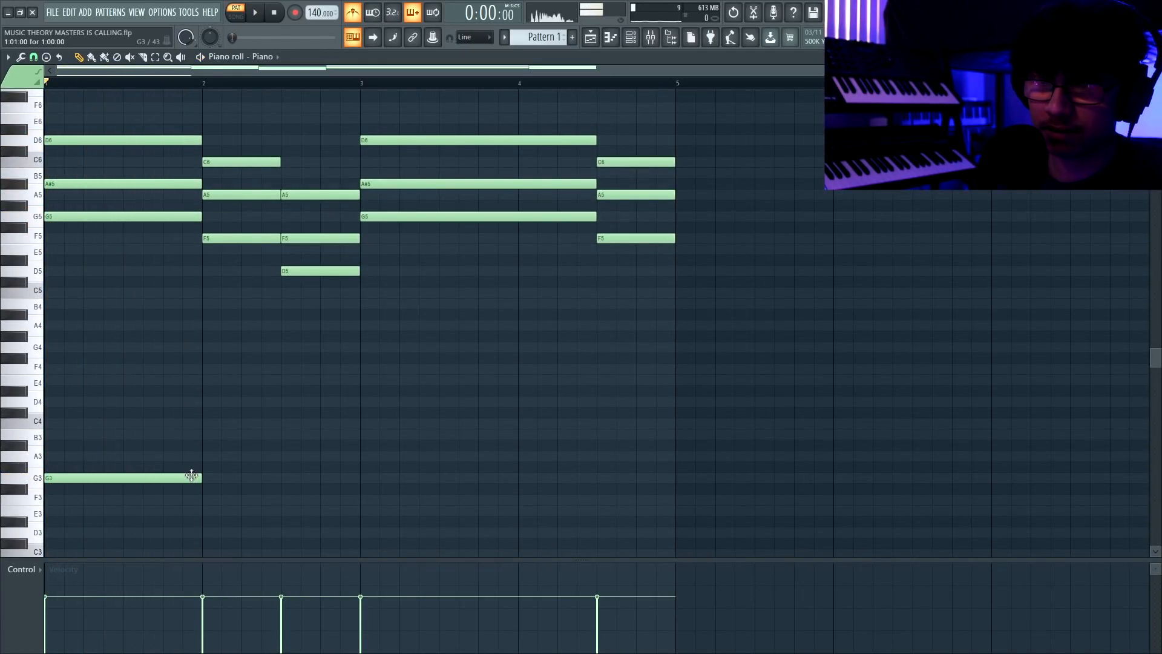
{"action": "left_click", "coordinate": [206, 499]}
{"action": "key", "text": "space"}
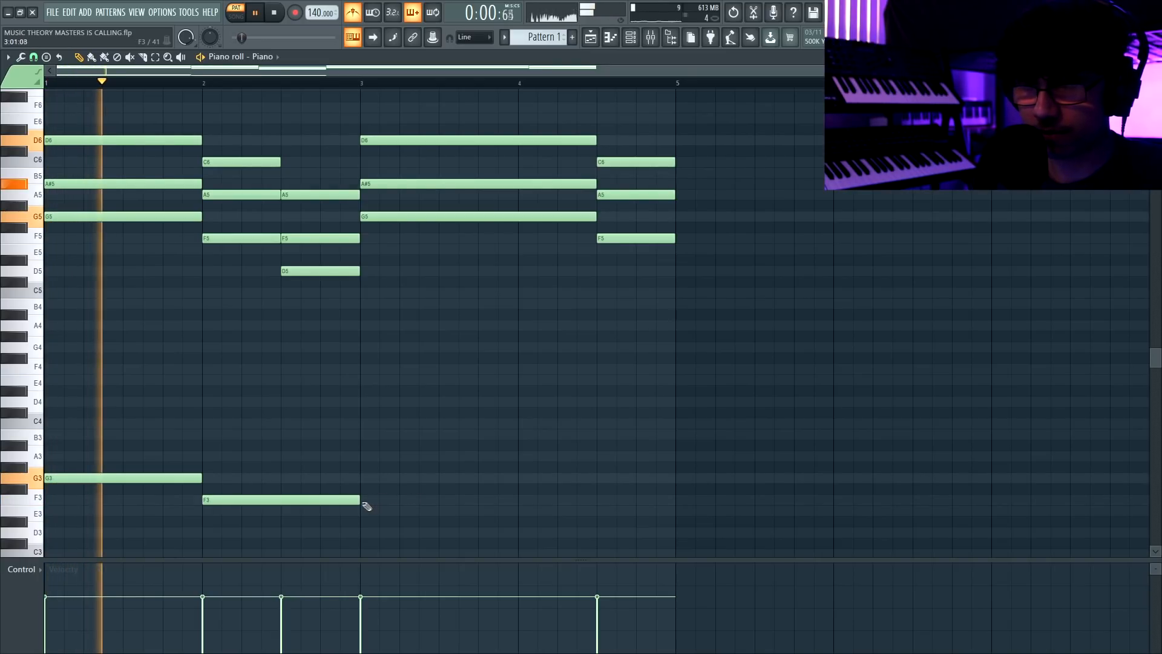
{"action": "left_click_drag", "start_coordinate": [361, 500], "coordinate": [283, 499]}
{"action": "key", "text": "space"}
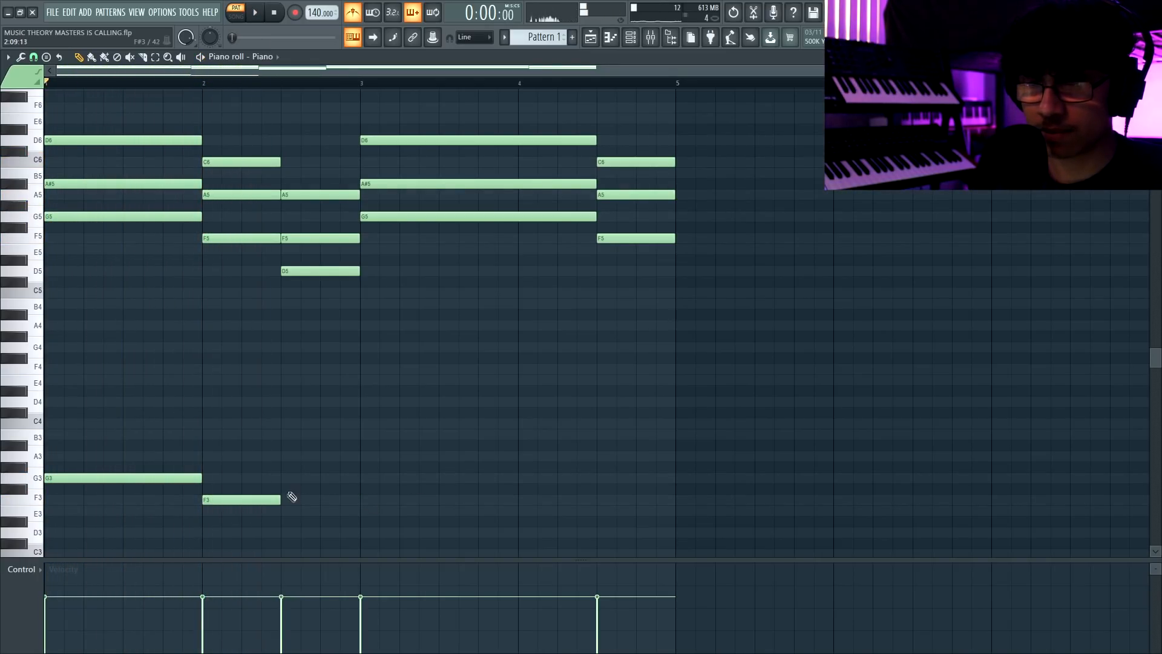
{"action": "scroll", "coordinate": [291, 498], "scroll_direction": "down", "scroll_amount": 1}
{"action": "left_click", "coordinate": [305, 499]}
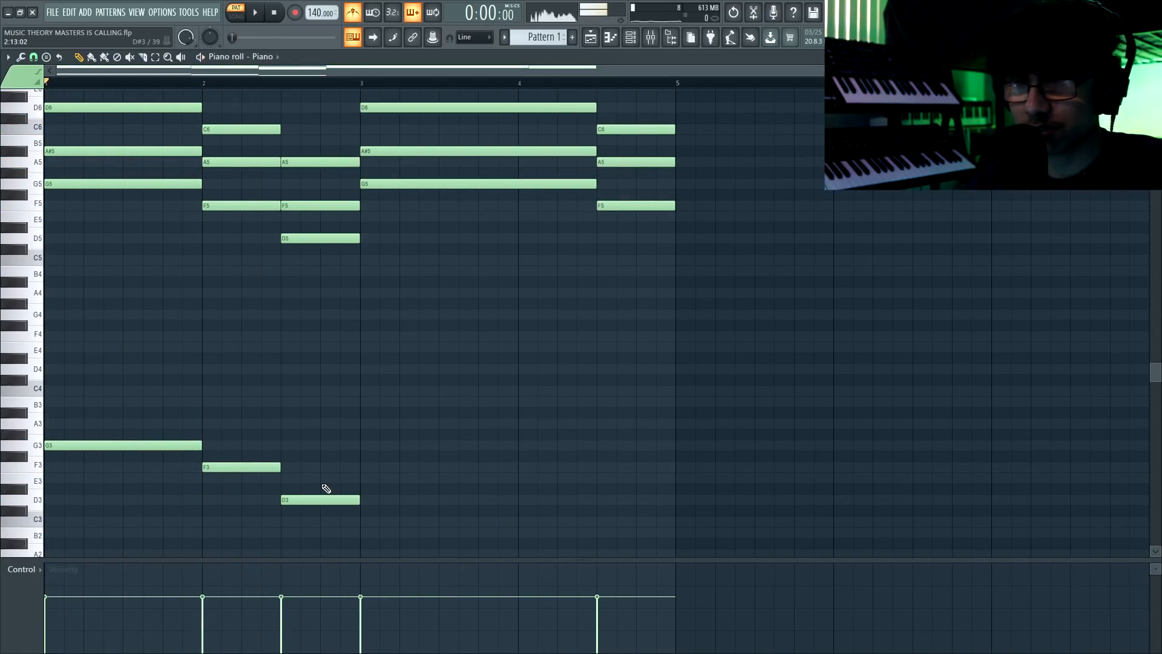
{"action": "right_click", "coordinate": [334, 499]}
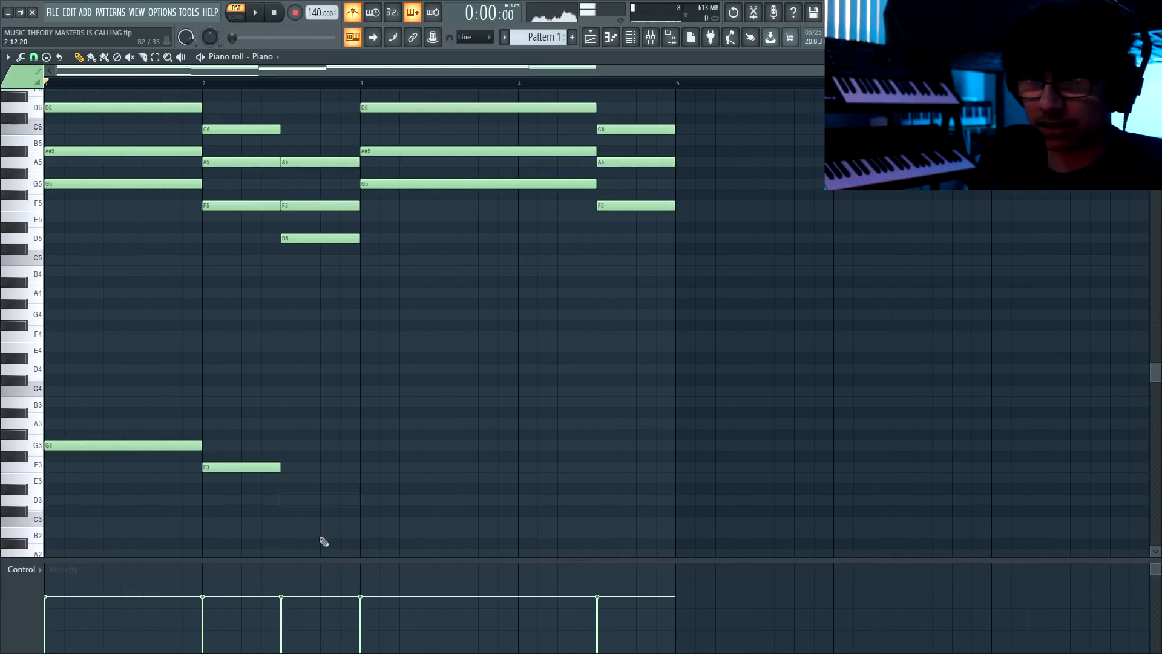
Draw an A#3 bass note in the second half of bar 2 and a D#3 note from bar 3 into bar 4
{"action": "left_click", "coordinate": [283, 412]}
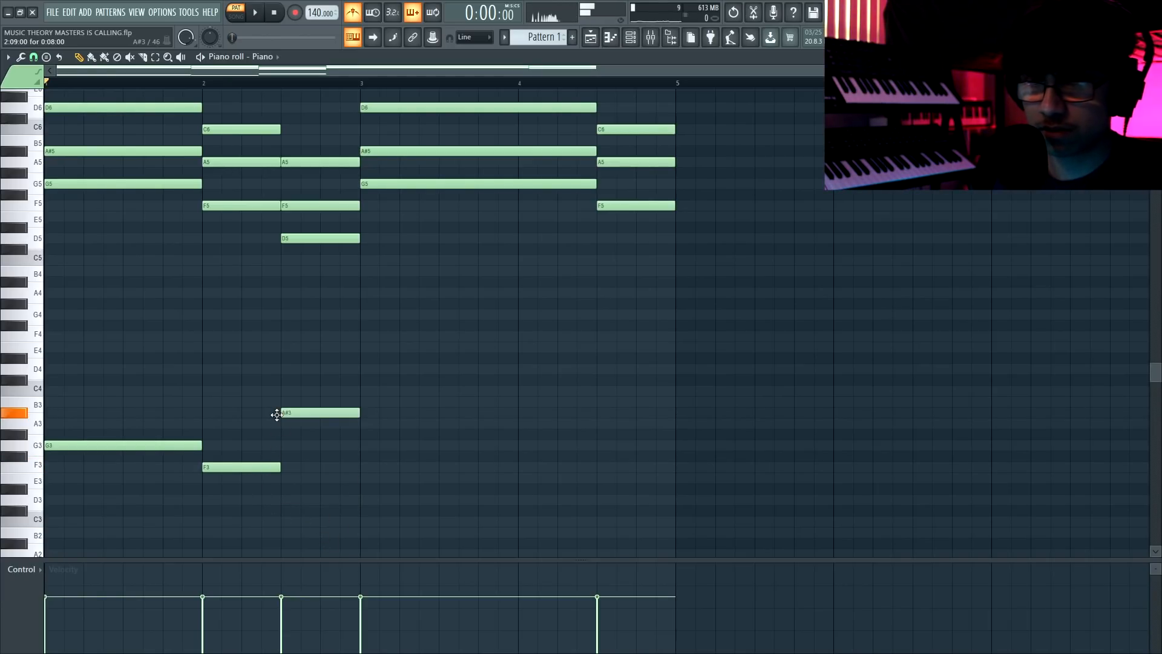
{"action": "left_click", "coordinate": [362, 489]}
{"action": "key", "text": "space"}
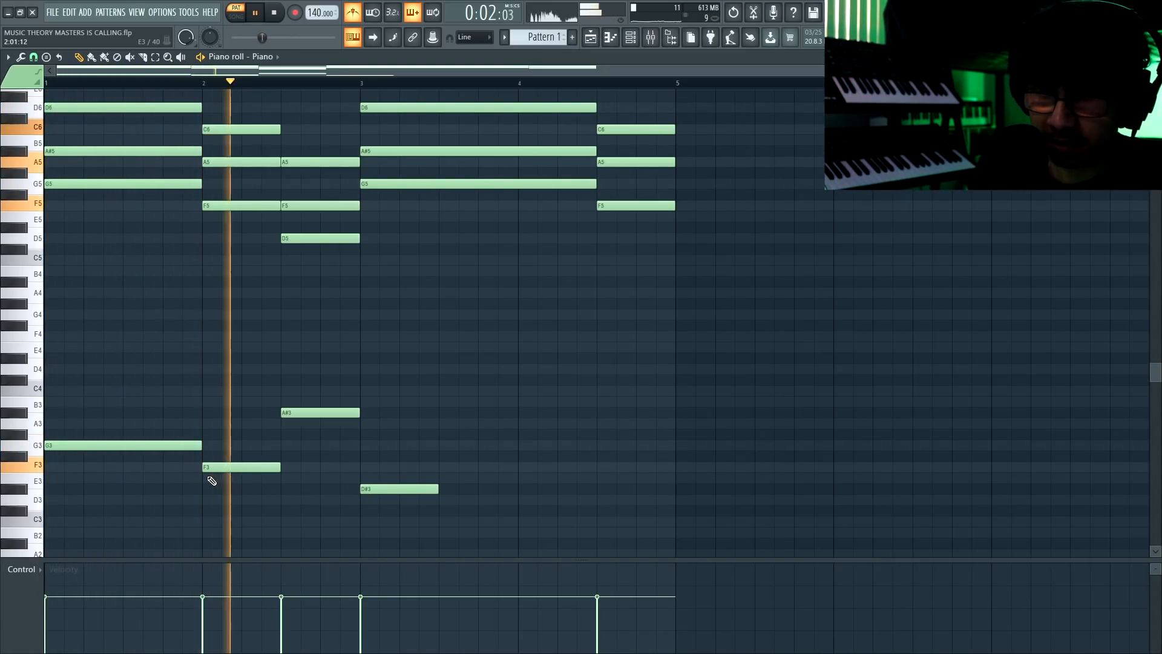
{"action": "key", "text": "space"}
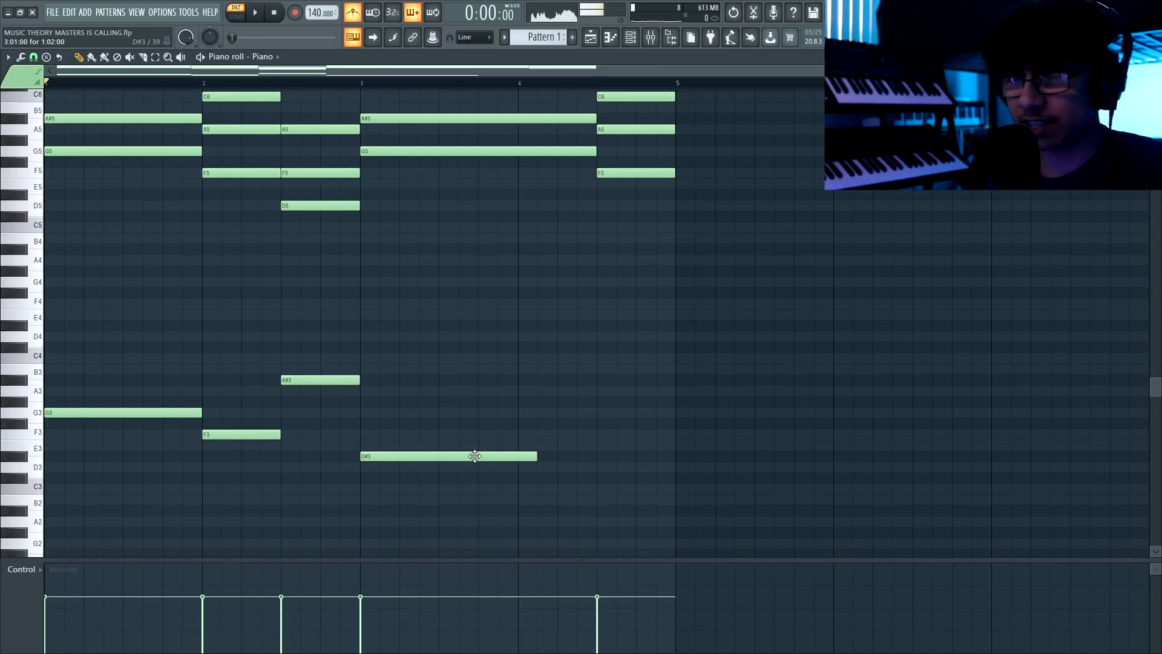
{"action": "left_click", "coordinate": [435, 458]}
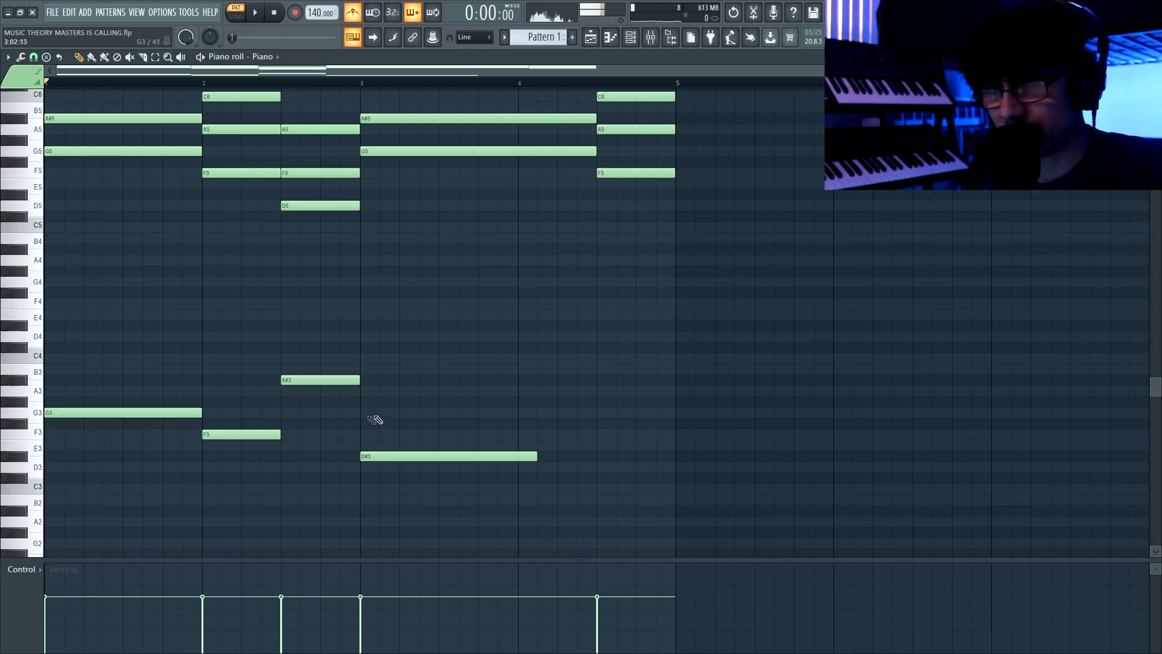
{"action": "left_click", "coordinate": [239, 434]}
{"action": "left_click", "coordinate": [336, 380]}
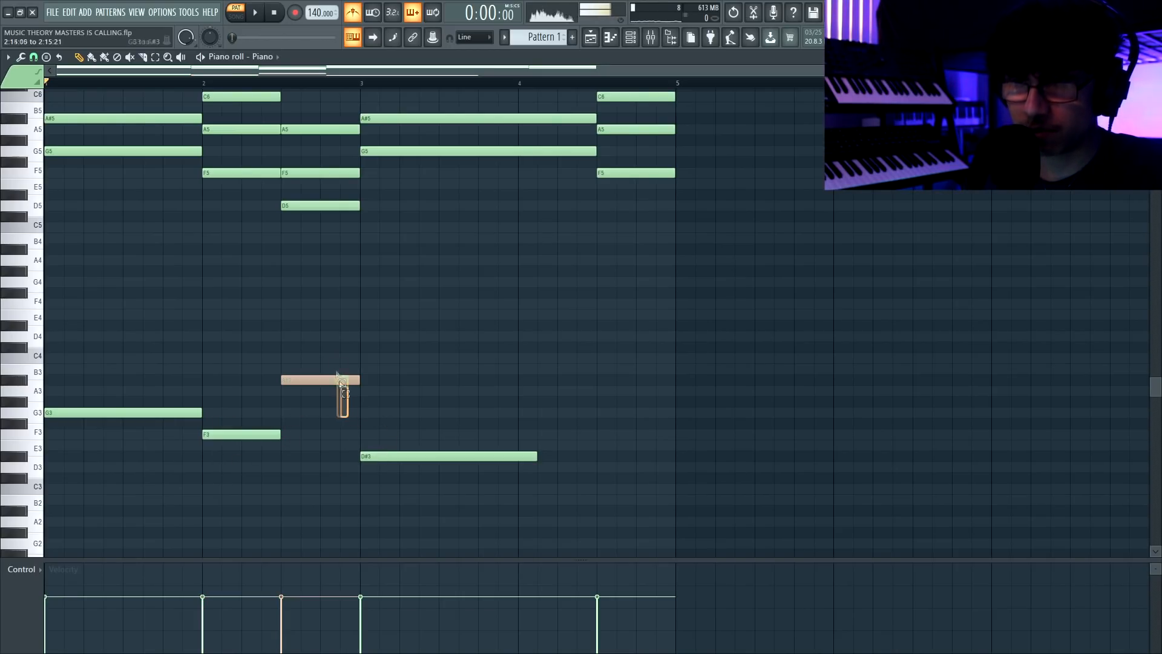
{"action": "left_click", "coordinate": [375, 455]}
{"action": "left_click", "coordinate": [274, 436]}
{"action": "left_click_drag", "start_coordinate": [321, 354], "coordinate": [321, 392]}
{"action": "left_click", "coordinate": [380, 455]}
Play the pattern to check how the bass notes sound under the chords
{"action": "scroll", "coordinate": [430, 340], "scroll_direction": "up", "scroll_amount": 1}
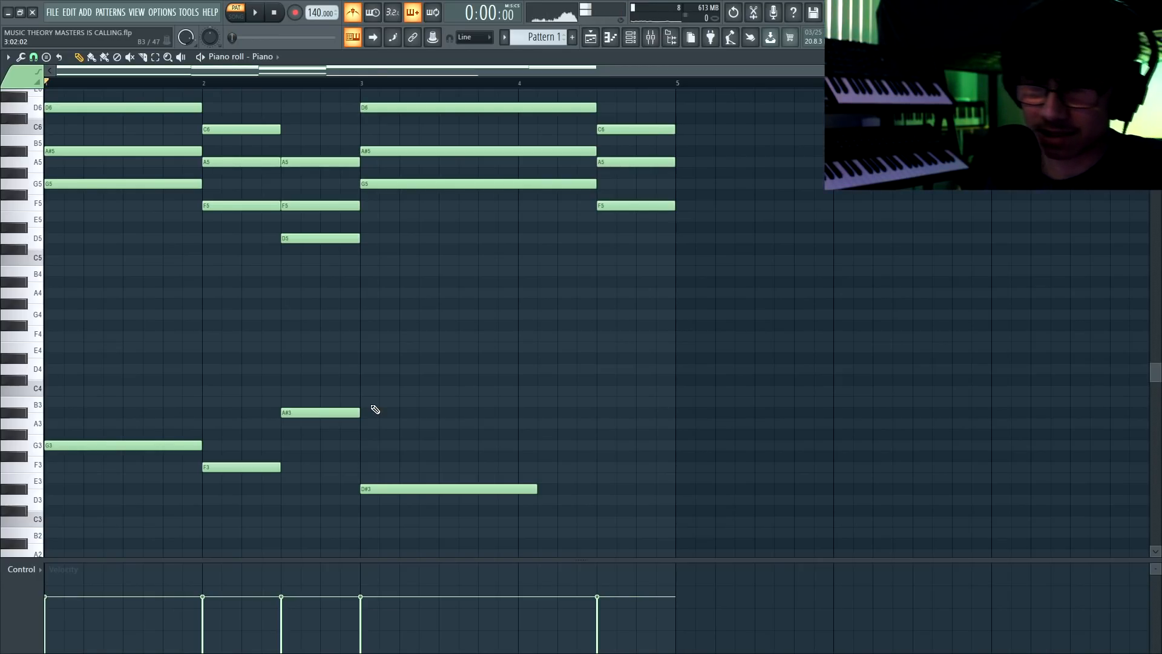
{"action": "key", "text": "space"}
{"action": "scroll", "coordinate": [402, 415], "scroll_direction": "up", "scroll_amount": 2}
{"action": "scroll", "coordinate": [402, 415], "scroll_direction": "down", "scroll_amount": 2}
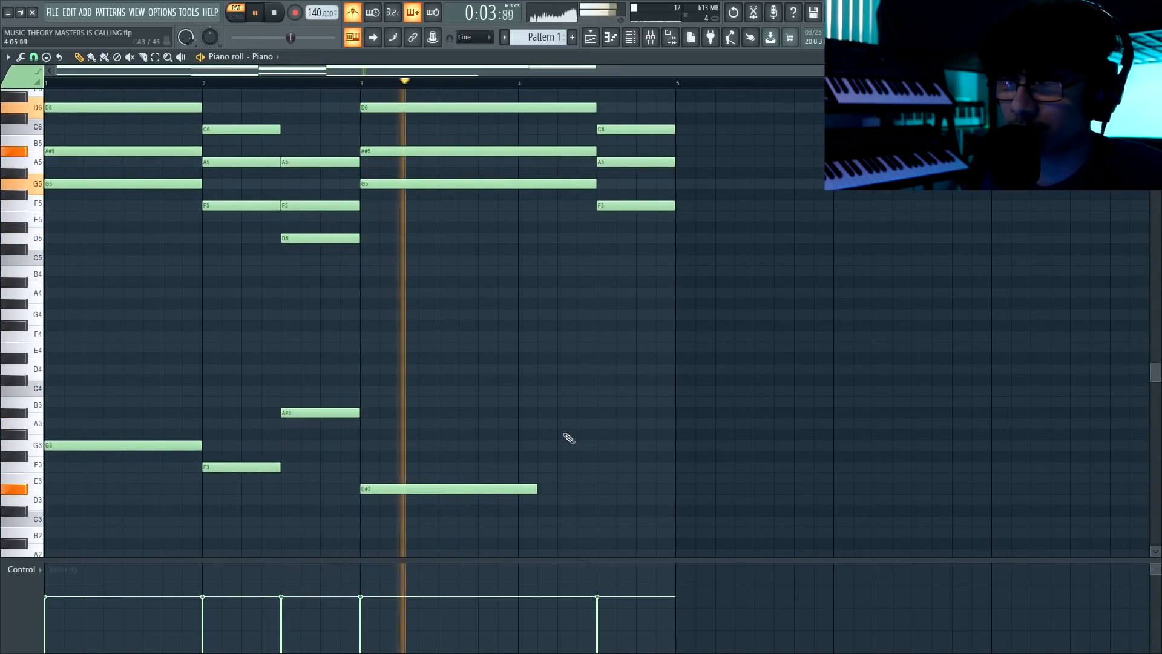
{"action": "key", "text": "space"}
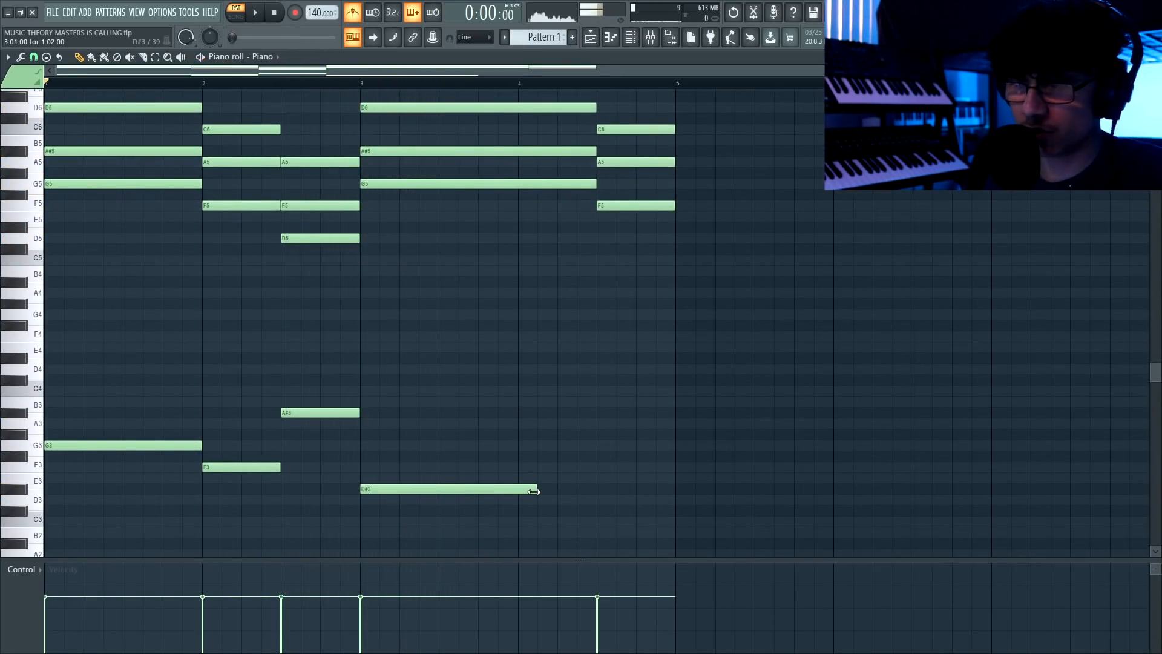
Add a half-bar F3 bass note in the second half of bar 4, with the D#3 note extended to meet it, and play the pattern
{"action": "left_click", "coordinate": [605, 467]}
{"action": "key", "text": "space"}
{"action": "left_click_drag", "start_coordinate": [835, 467], "coordinate": [679, 483]}
{"action": "scroll", "coordinate": [617, 464], "scroll_direction": "up", "scroll_amount": 3}
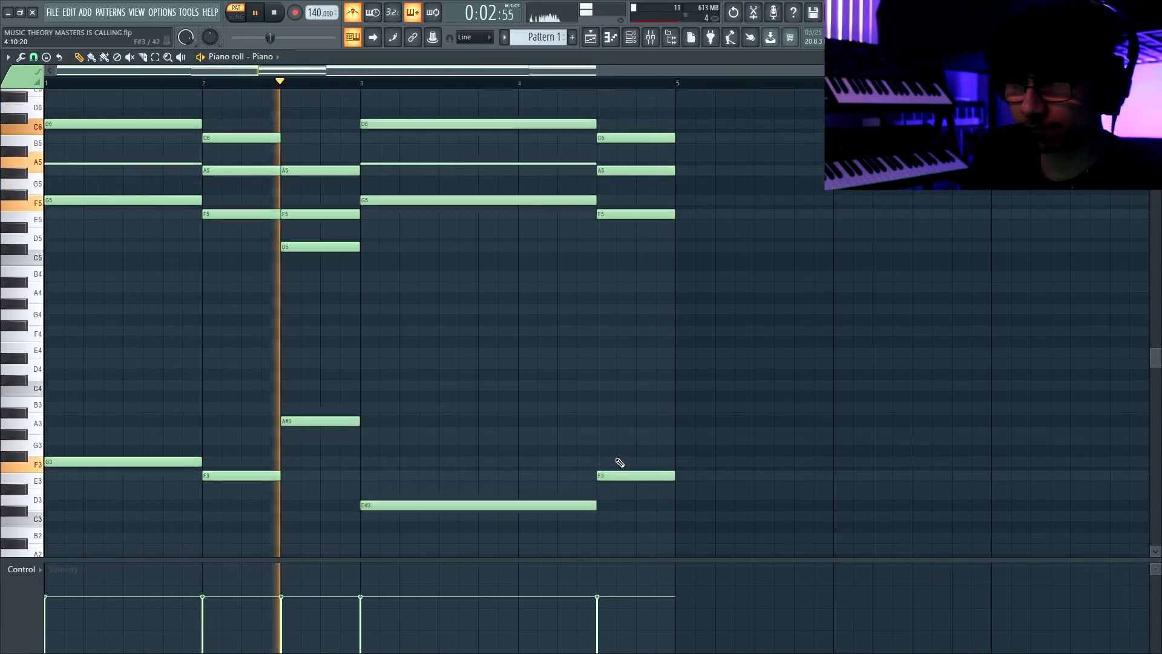
Listen through the remaining bars of the progression and stop playback
{"action": "scroll", "coordinate": [591, 230], "scroll_direction": "down", "scroll_amount": 3}
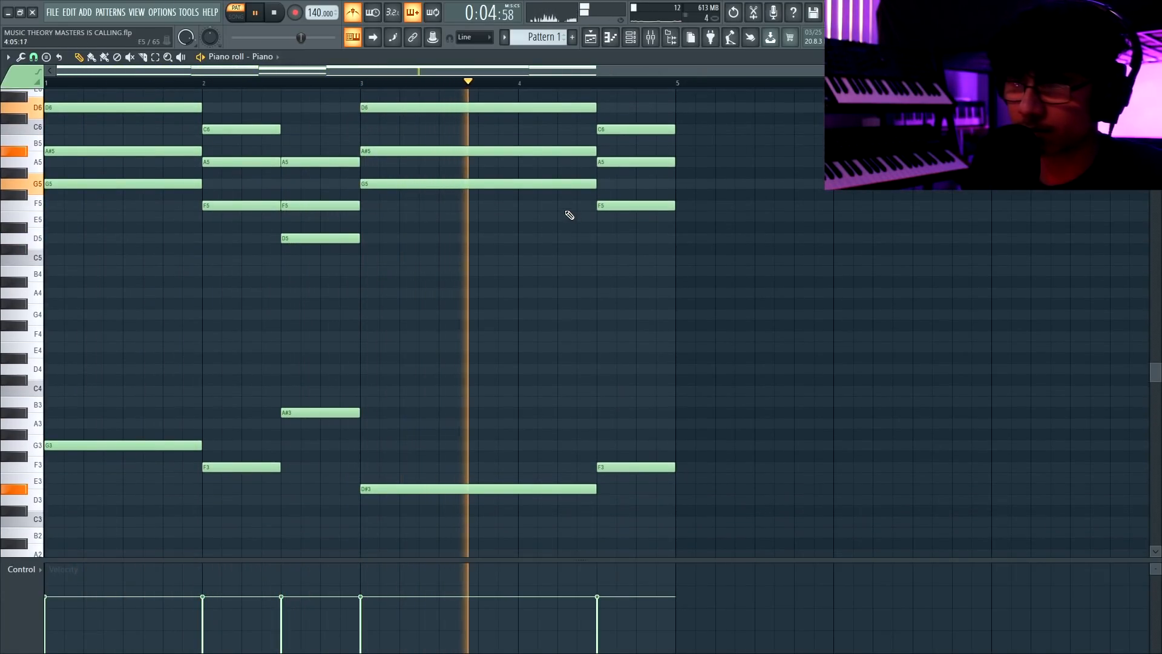
{"action": "scroll", "coordinate": [605, 259], "scroll_direction": "up", "scroll_amount": 2}
{"action": "key", "text": "space"}
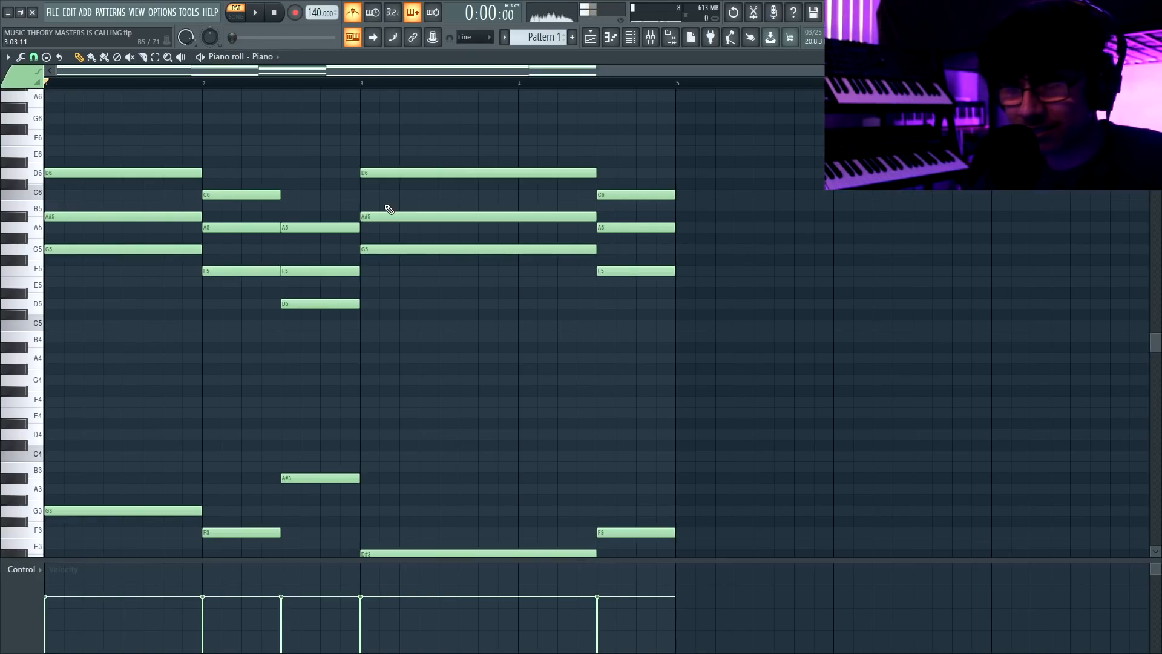
Lower the D6 and A#5 notes of the bar 1 chord by an octave to D5 and A#4, and play the new voicing
{"action": "left_click", "coordinate": [130, 172]}
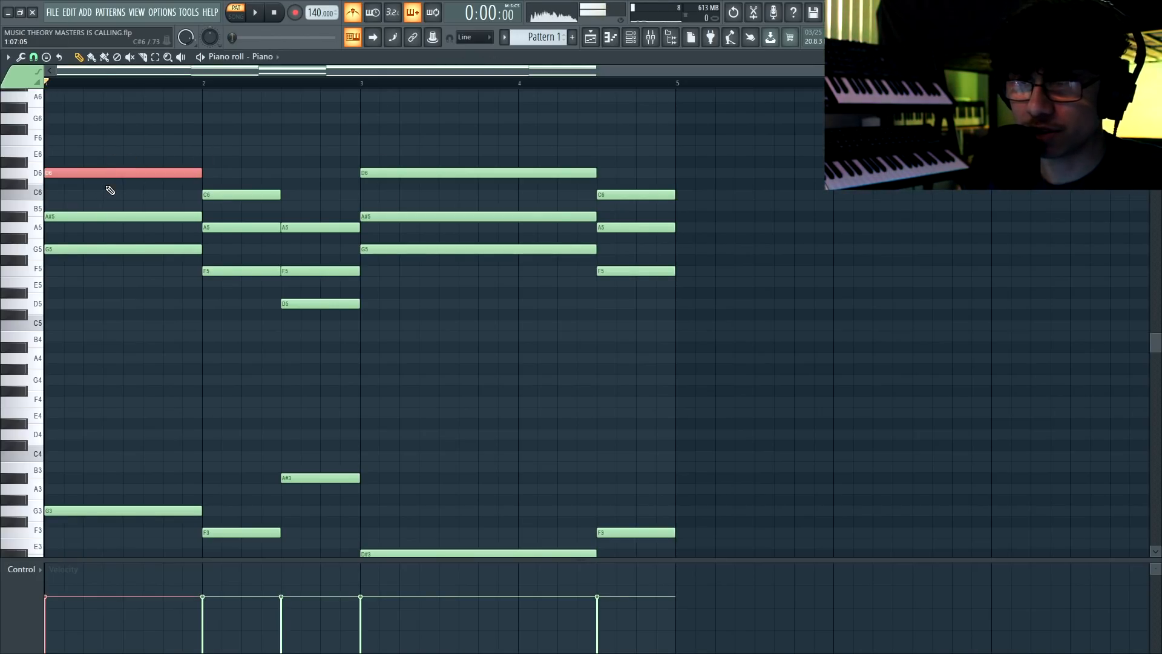
{"action": "key", "text": "ctrl+Down"}
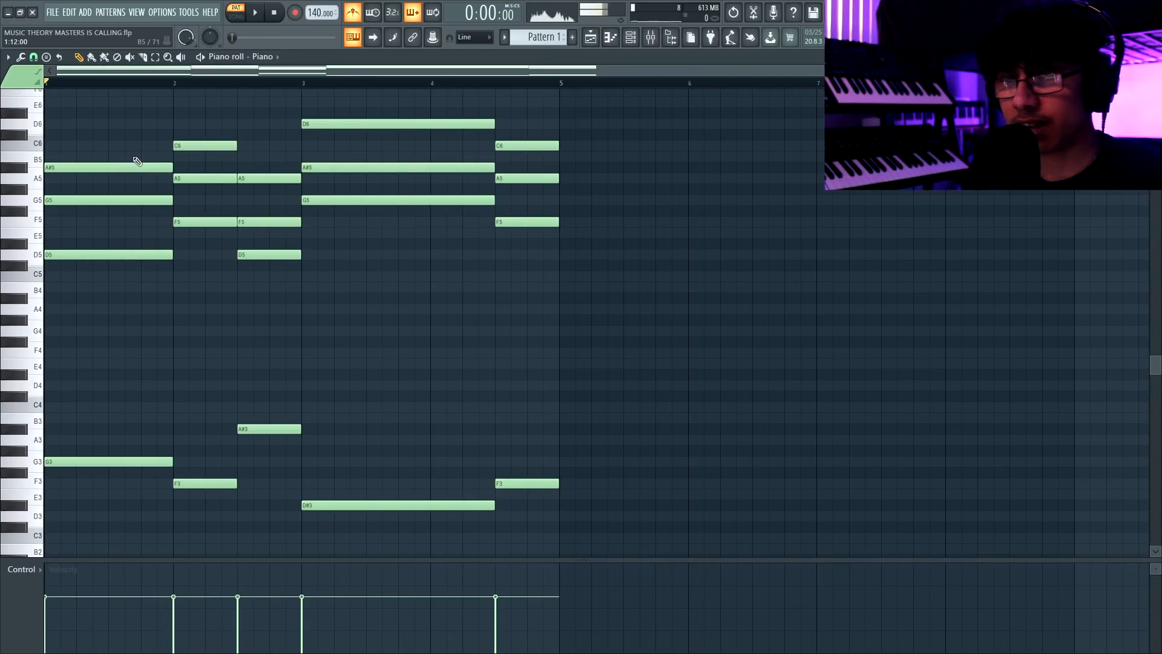
{"action": "left_click", "coordinate": [130, 167]}
{"action": "key", "text": "ctrl+Down"}
{"action": "key", "text": "space"}
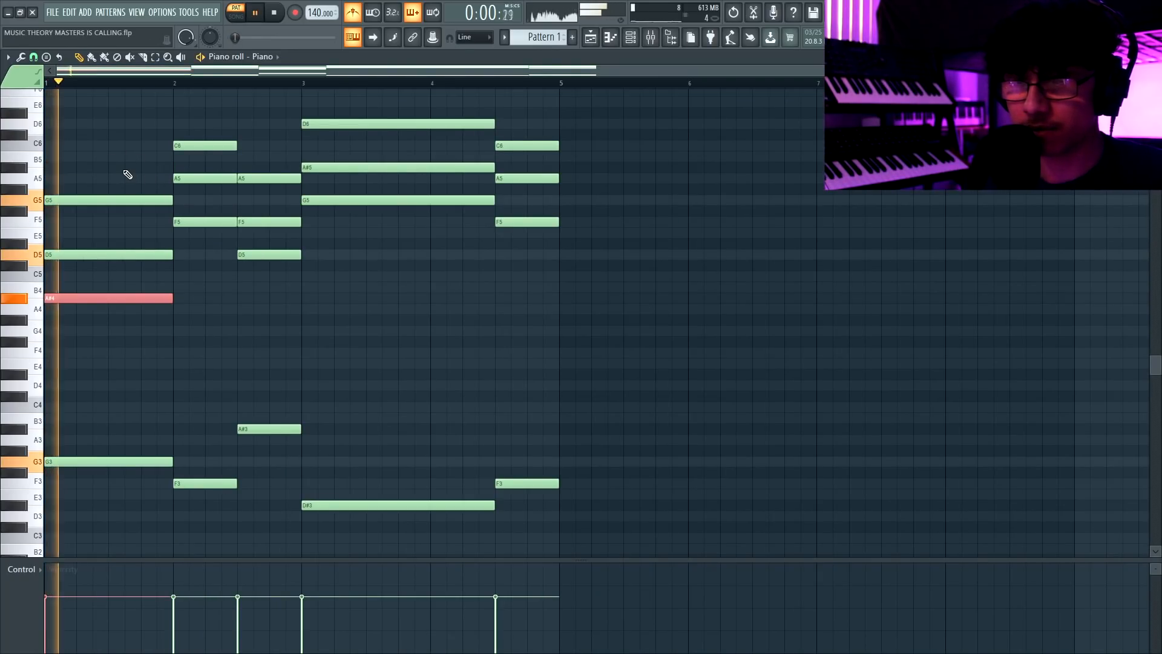
{"action": "key", "text": "space"}
{"action": "key", "text": "ctrl+d"}
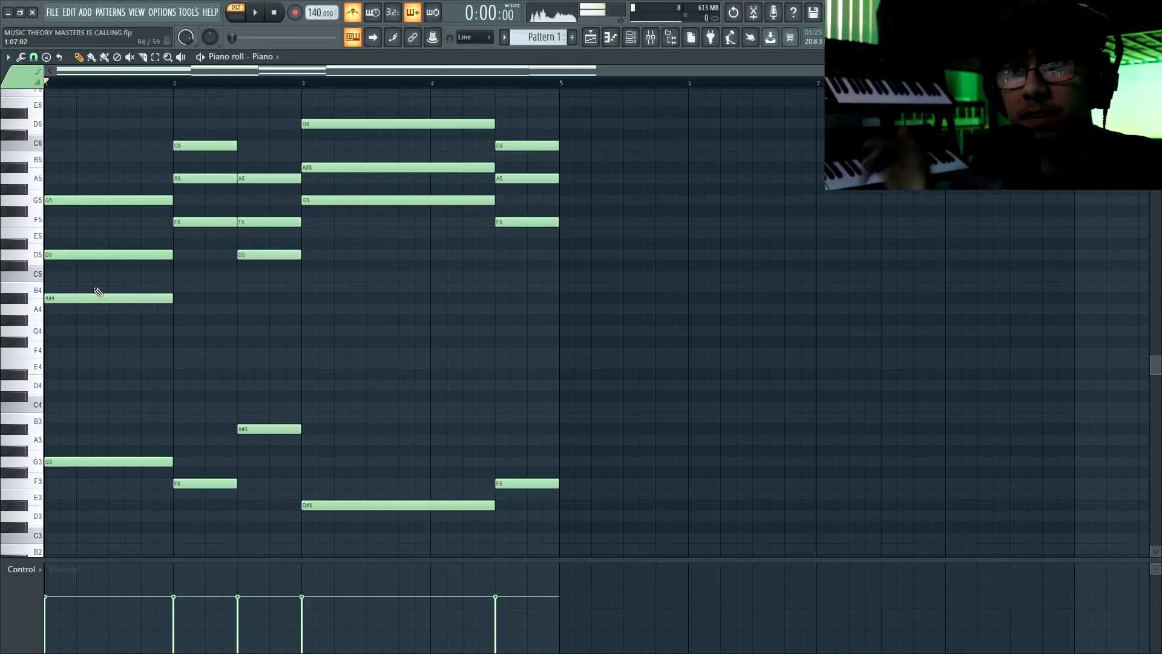
{"action": "key", "text": "space"}
{"action": "key", "text": "space"}
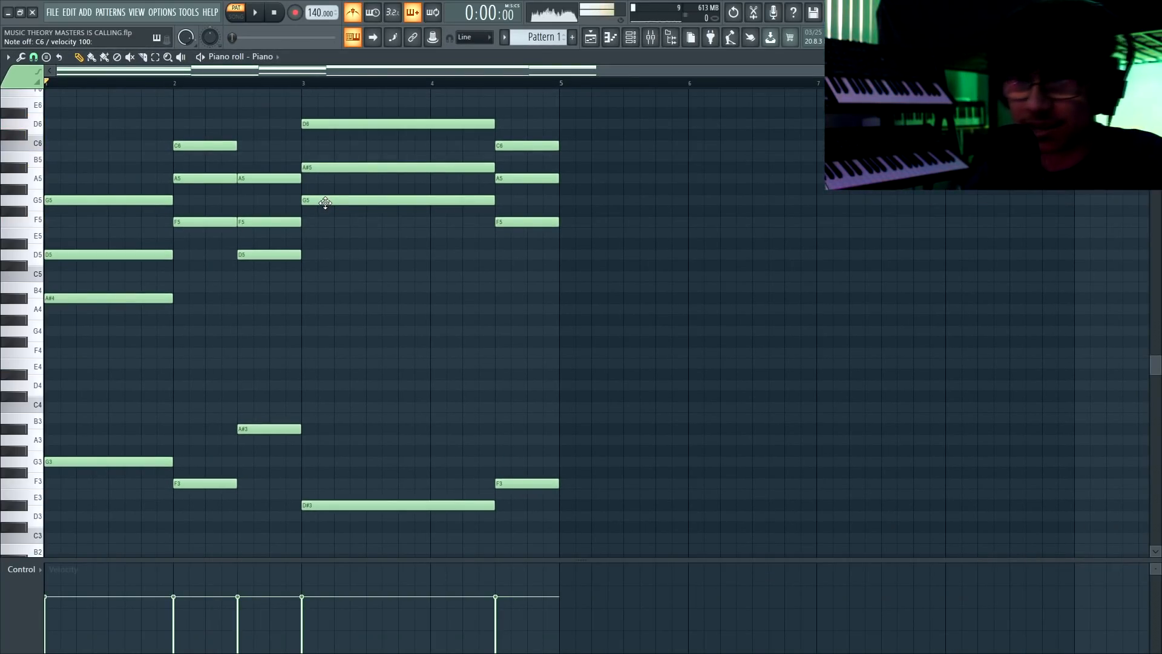
Delay the D5 note in bar 1 to start on the second beat and play the result
{"action": "scroll", "coordinate": [72, 254], "scroll_direction": "up", "scroll_amount": 3}
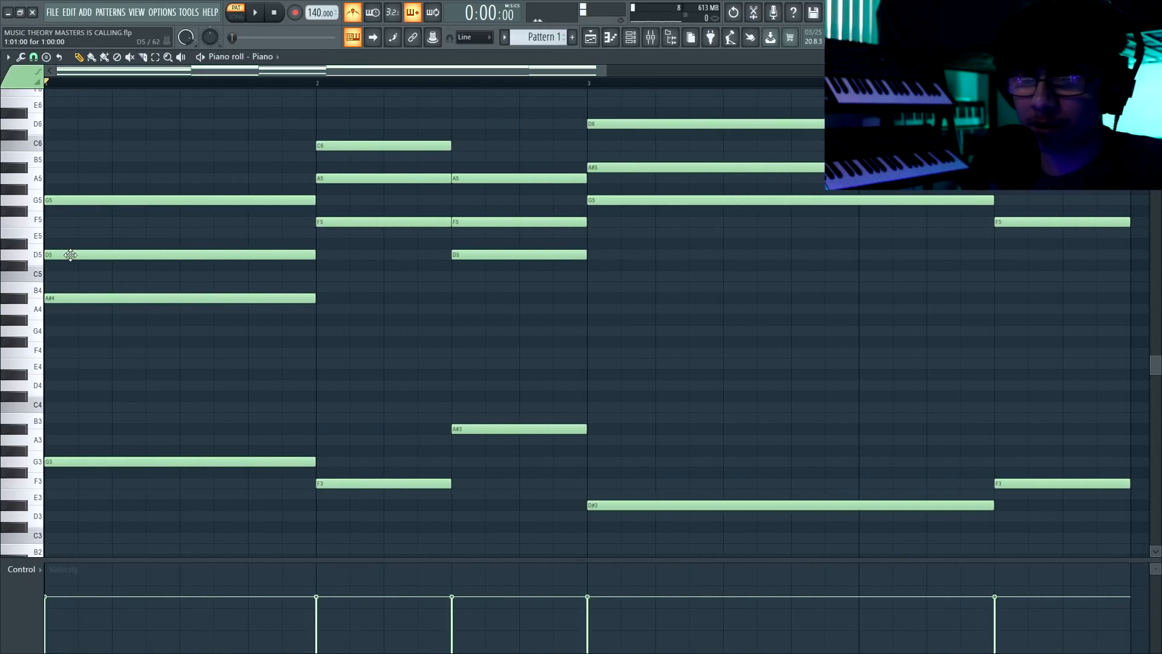
{"action": "left_click_drag", "start_coordinate": [72, 254], "coordinate": [136, 253]}
{"action": "key", "text": "space"}
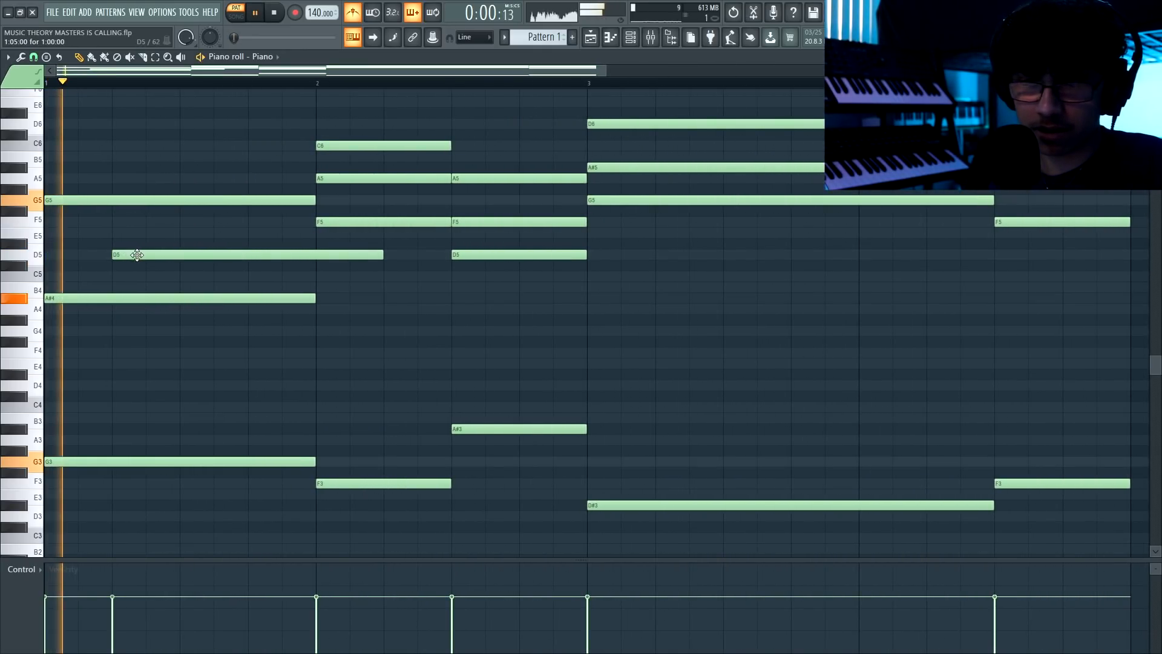
{"action": "key", "text": "space"}
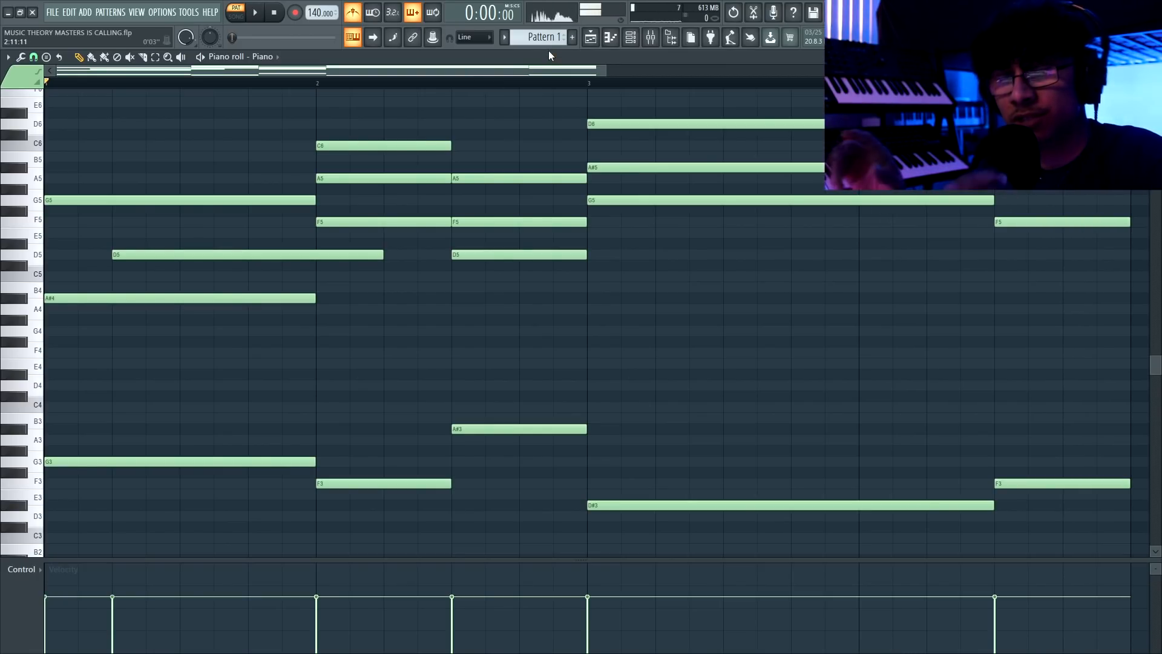
Split the bar 1 G5 into two half-bar notes, trim the D5 to the end of the bar, and play the pattern
{"action": "left_click", "coordinate": [121, 298]}
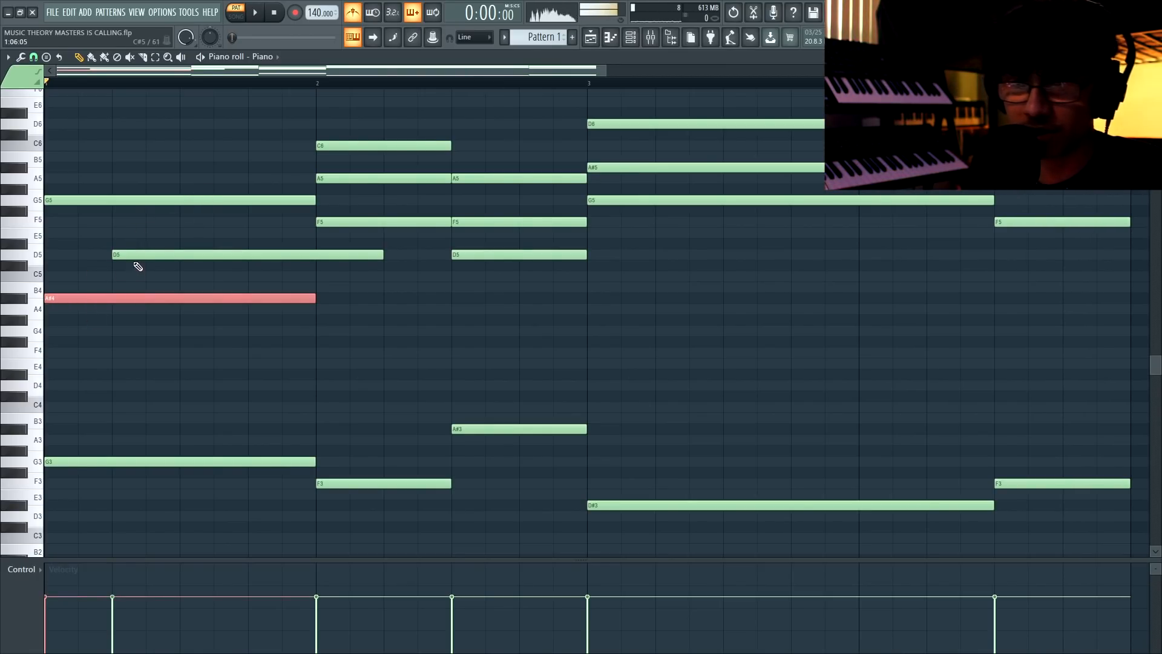
{"action": "left_click", "coordinate": [152, 254]}
{"action": "left_click_drag", "start_coordinate": [313, 200], "coordinate": [189, 213]}
{"action": "left_click", "coordinate": [191, 201]}
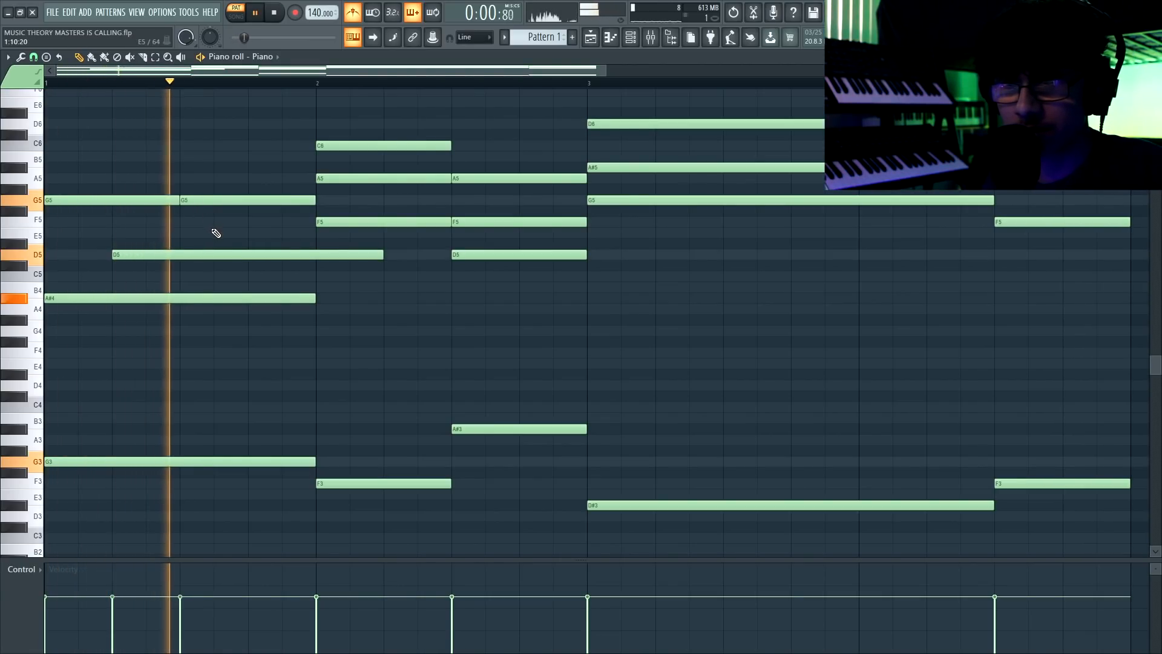
{"action": "key", "text": "space"}
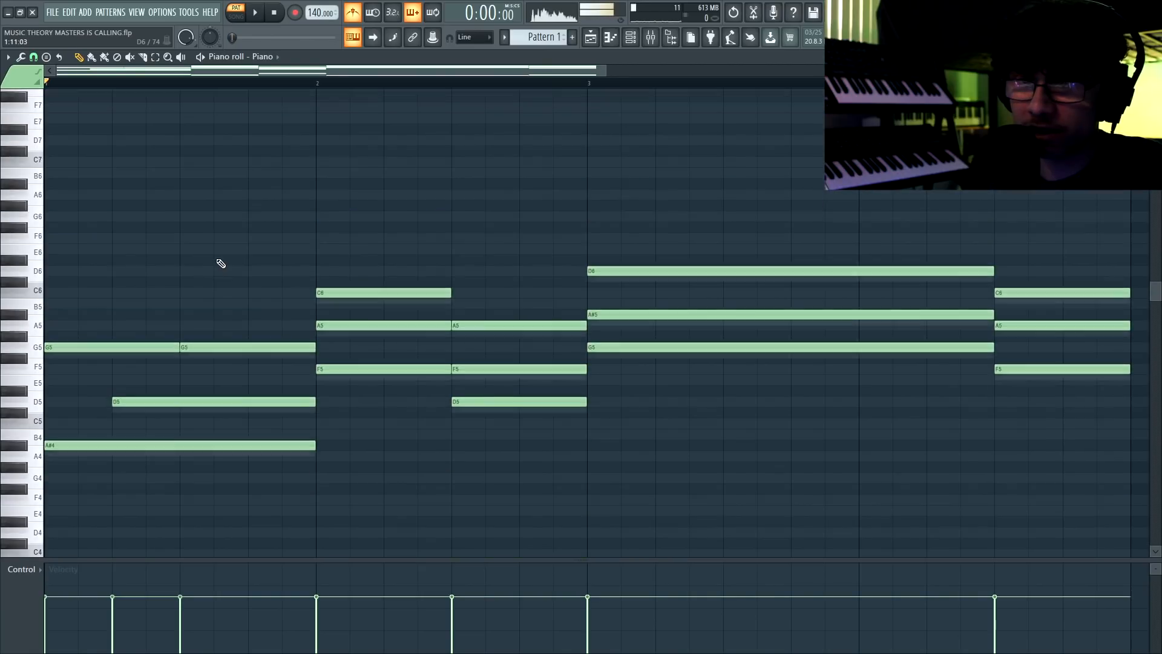
Try a staggered rising run of G6, A#6 and D7 above the bar 1 chord
{"action": "scroll", "coordinate": [219, 262], "scroll_direction": "up", "scroll_amount": 1}
{"action": "left_click_drag", "start_coordinate": [72, 233], "coordinate": [41, 234]}
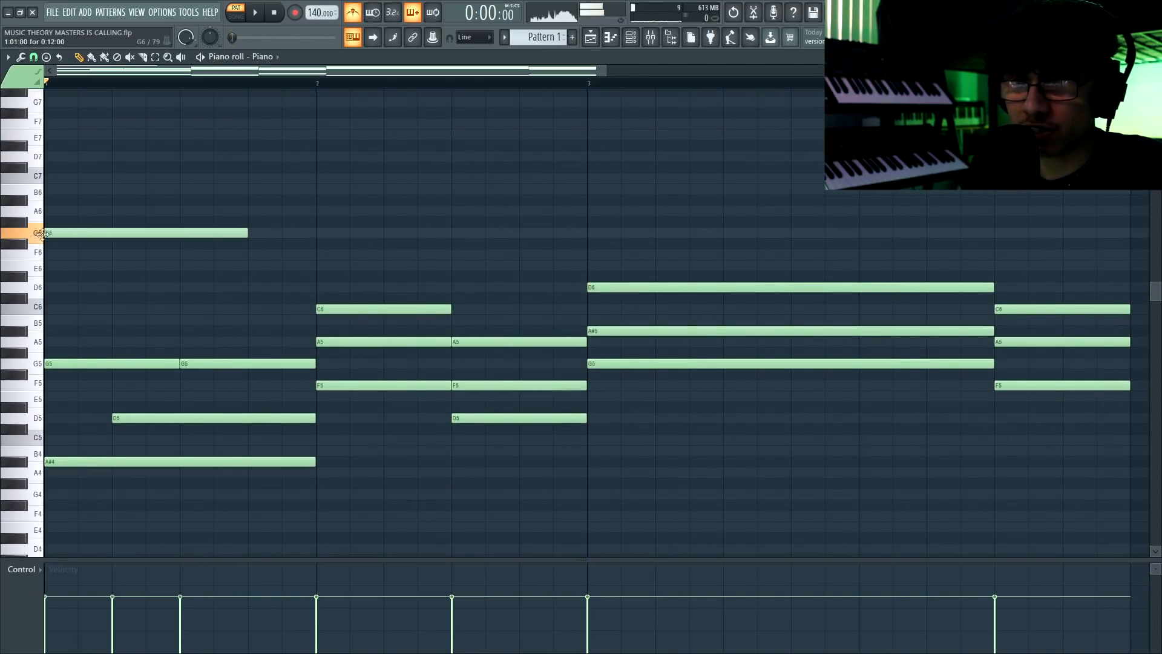
{"action": "left_click", "coordinate": [95, 200]}
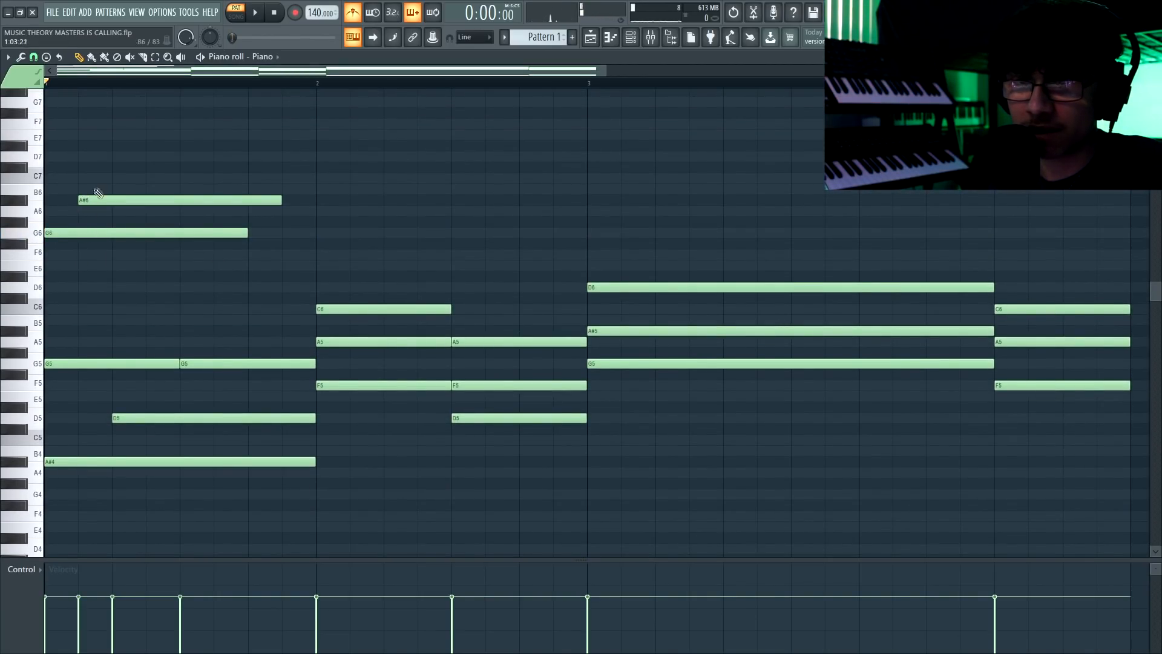
{"action": "left_click", "coordinate": [117, 156]}
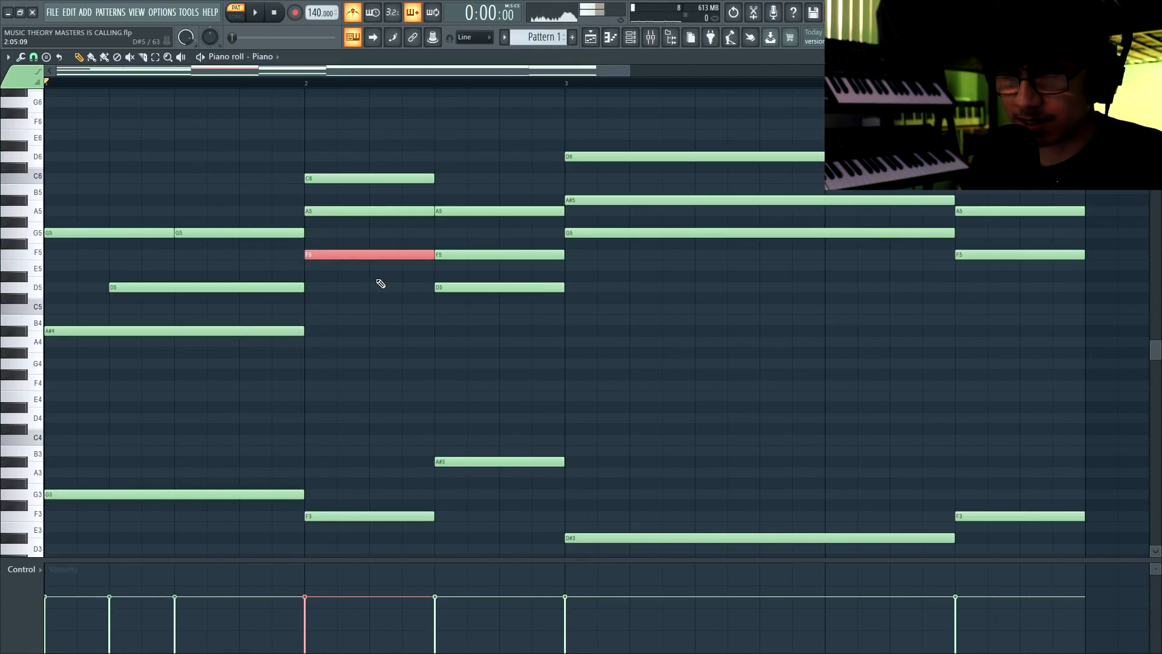
Lower the F5 in the first half of bar 2 by two octaves onto the F3 bass note
{"action": "key", "text": "ctrl+Down"}
{"action": "key", "text": "ctrl+Down"}
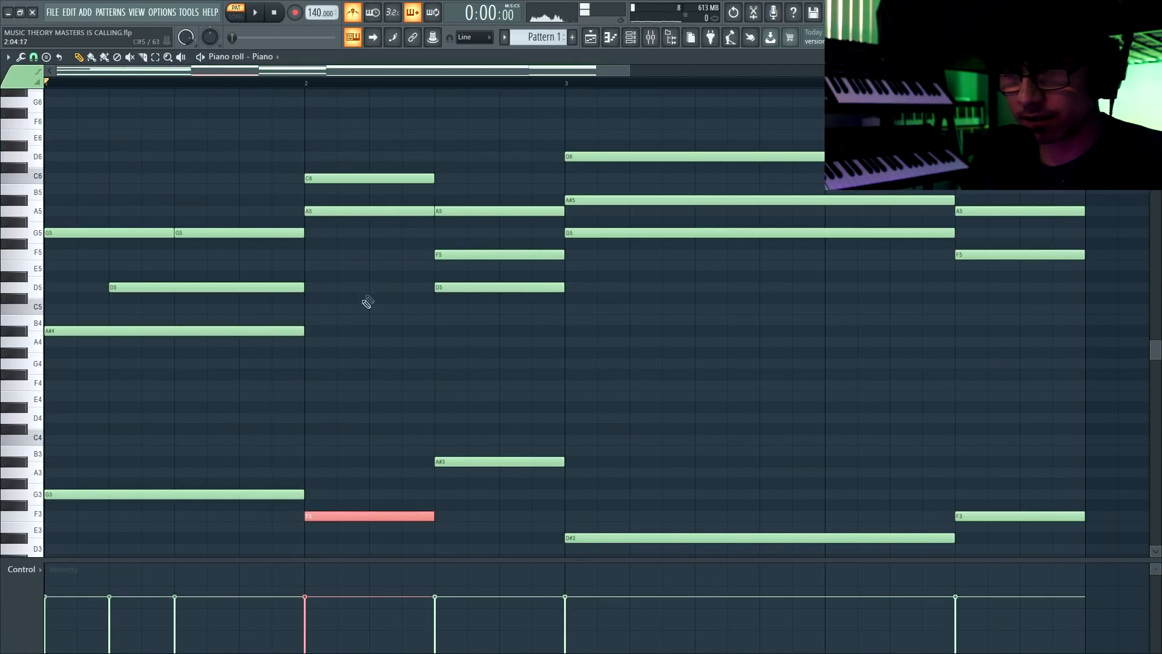
{"action": "scroll", "coordinate": [357, 312], "scroll_direction": "down", "scroll_amount": 2}
{"action": "left_click_drag", "start_coordinate": [356, 428], "coordinate": [359, 486]}
{"action": "left_click", "coordinate": [362, 418], "text": "ctrl"}
{"action": "scroll", "coordinate": [361, 417], "scroll_direction": "up", "scroll_amount": 3}
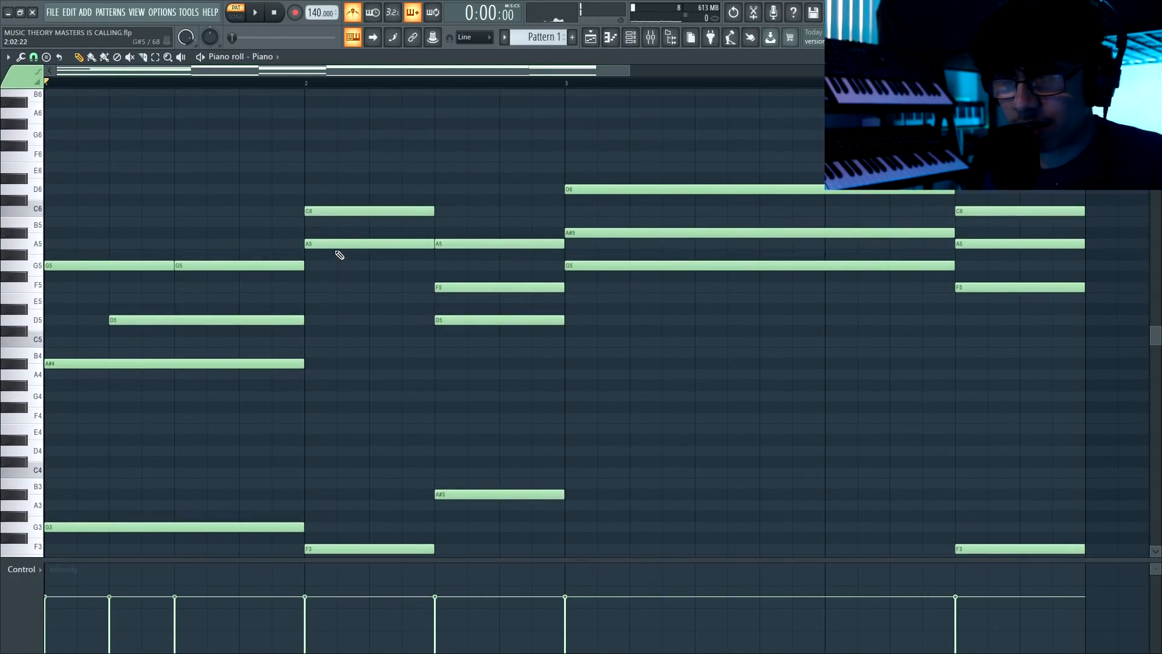
Lower the A5 in the first half of bar 2 by an octave to A4 and play the new voicing
{"action": "left_click_drag", "start_coordinate": [345, 230], "coordinate": [345, 253]}
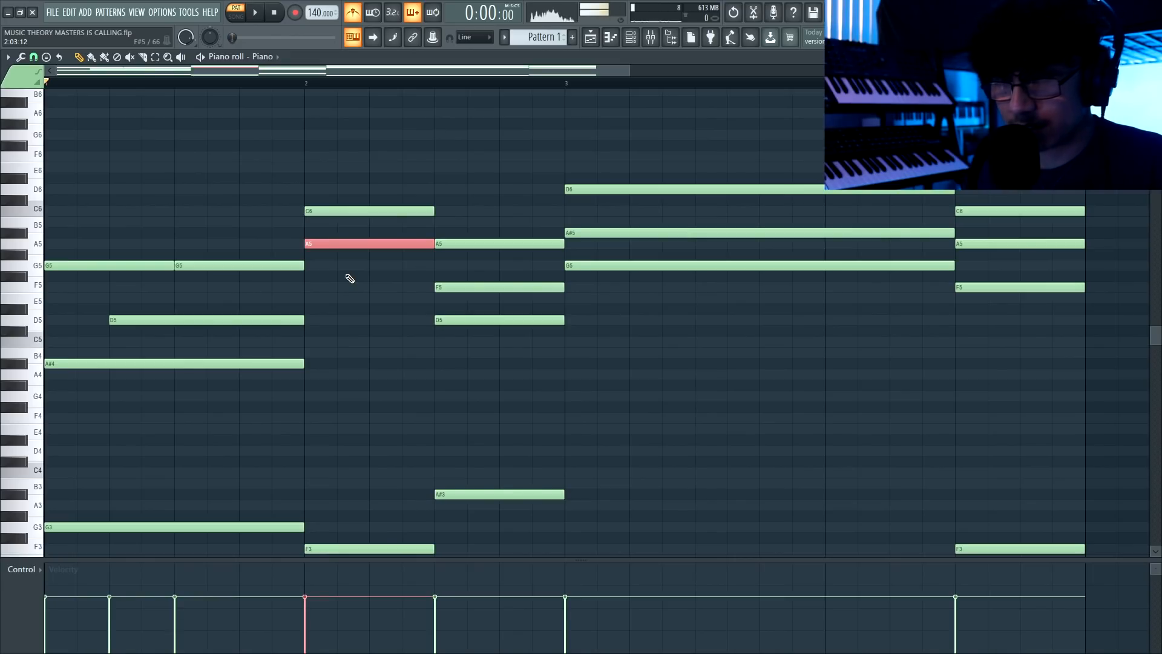
{"action": "key", "text": "ctrl+Down"}
{"action": "scroll", "coordinate": [383, 296], "scroll_direction": "down", "scroll_amount": 3}
{"action": "left_click_drag", "start_coordinate": [366, 99], "coordinate": [389, 463]}
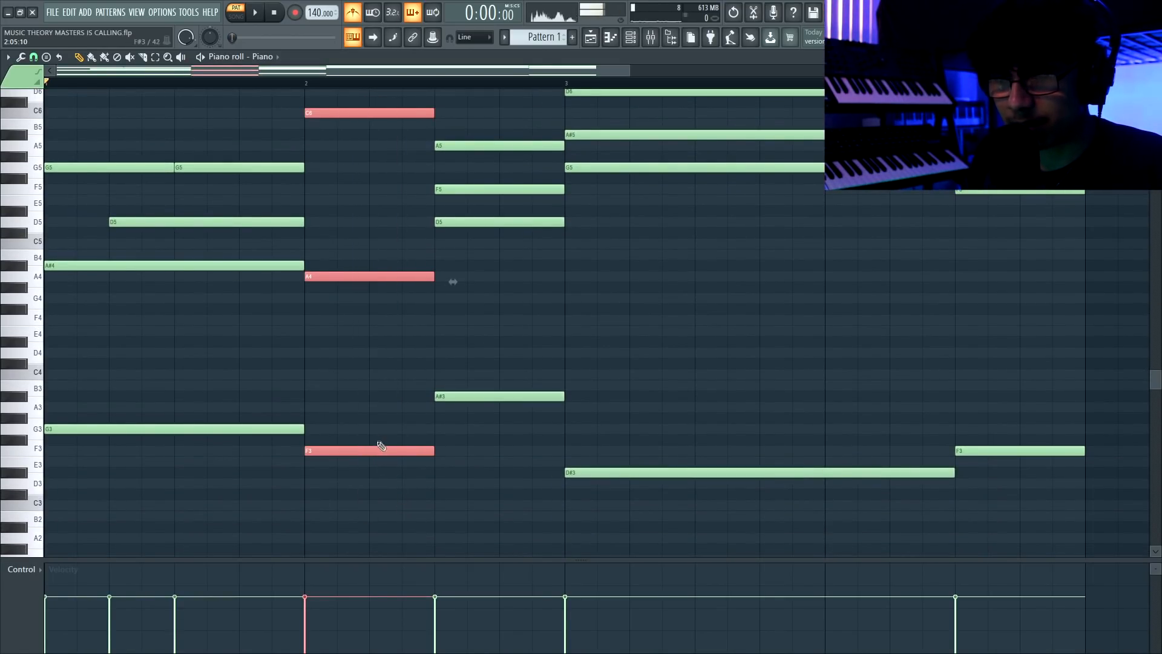
{"action": "left_click", "coordinate": [400, 489]}
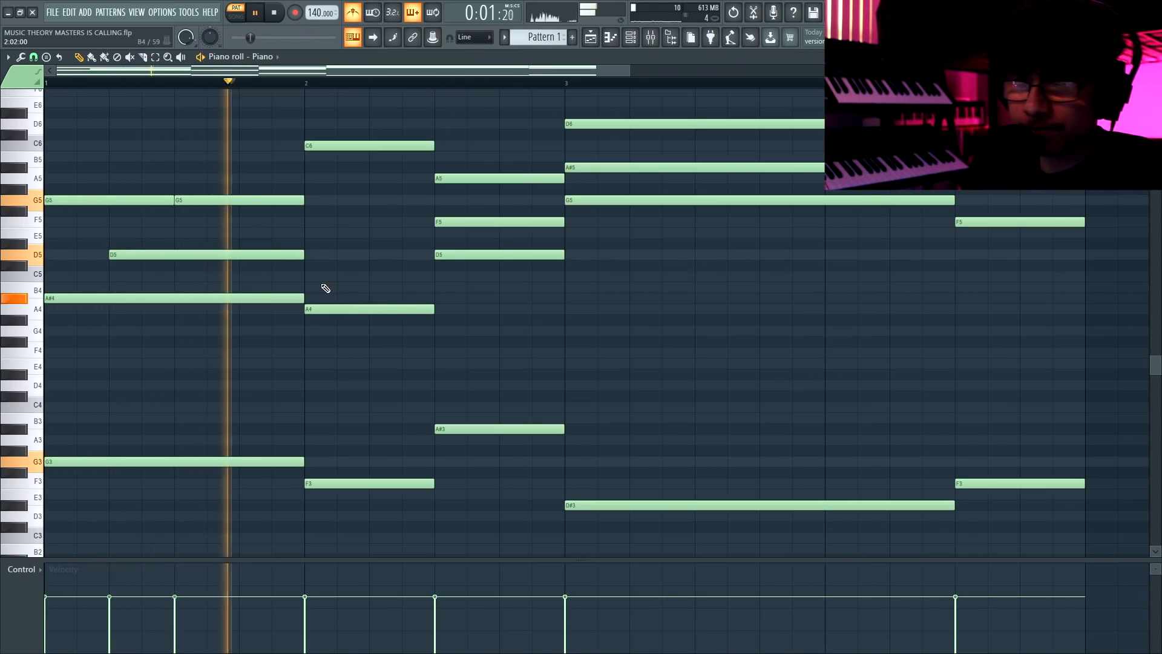
{"action": "key", "text": "space"}
Add a one-beat D6 note on the last beat of bar 1, ending at the bar line, and play the pattern
{"action": "scroll", "coordinate": [290, 313], "scroll_direction": "up", "scroll_amount": 2}
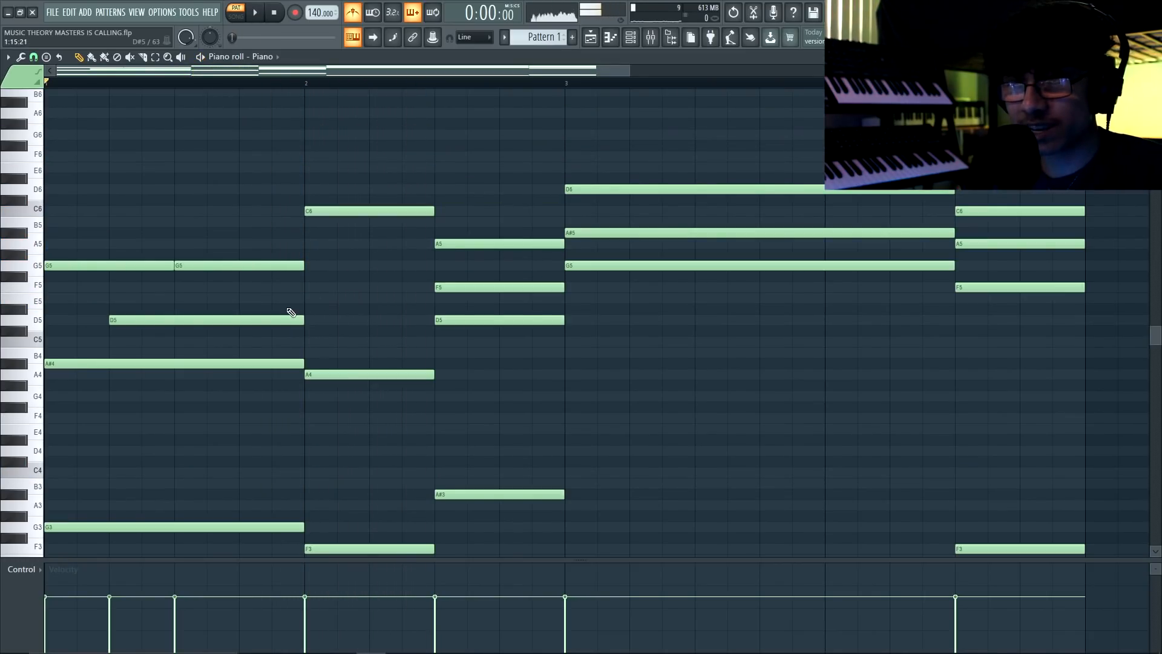
{"action": "left_click_drag", "start_coordinate": [259, 240], "coordinate": [221, 260]}
{"action": "left_click", "coordinate": [223, 388], "text": "ctrl"}
{"action": "left_click", "coordinate": [248, 257]}
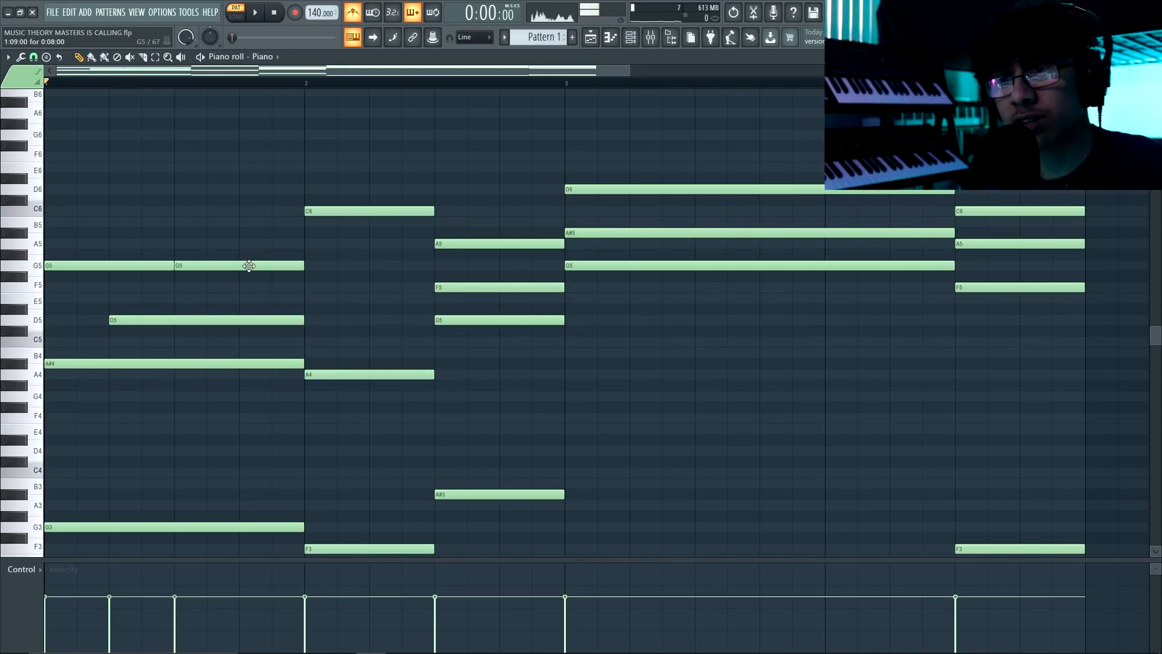
{"action": "left_click_drag", "start_coordinate": [336, 212], "coordinate": [271, 190]}
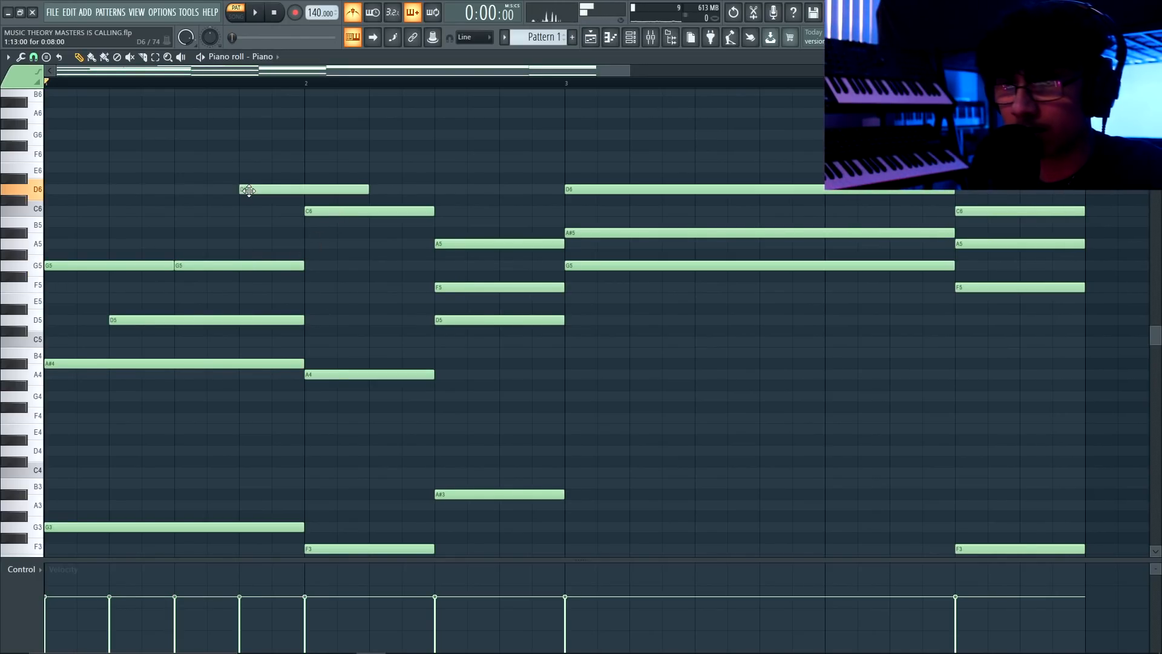
{"action": "key", "text": "space"}
{"action": "left_click_drag", "start_coordinate": [351, 188], "coordinate": [311, 194]}
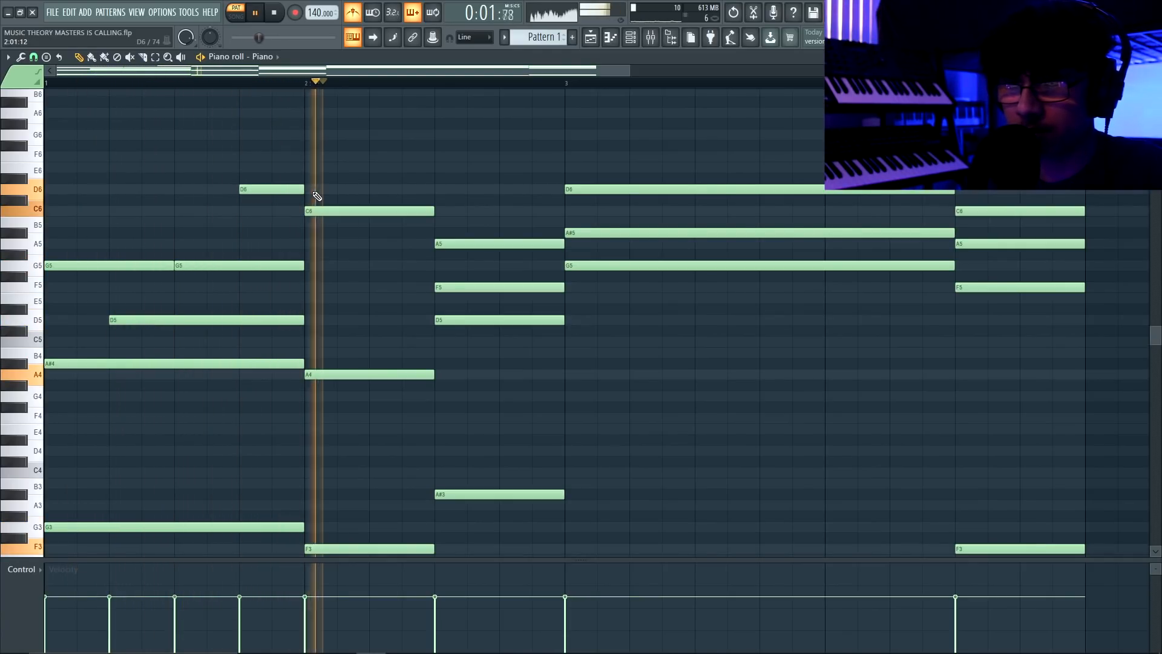
{"action": "key", "text": "space"}
{"action": "scroll", "coordinate": [315, 198], "scroll_direction": "down", "scroll_amount": 3}
{"action": "key", "text": "space"}
{"action": "key", "text": "space"}
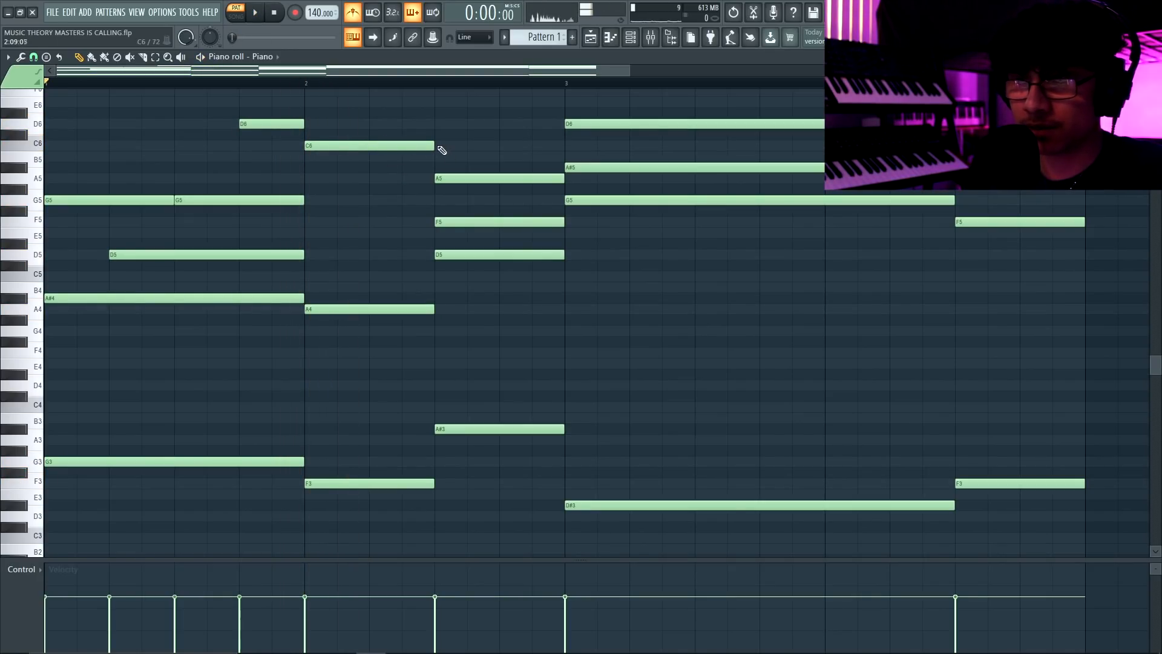
Shorten the C6 at the start of bar 2 to one beat and follow it with a one-beat A#5
{"action": "left_click", "coordinate": [373, 159]}
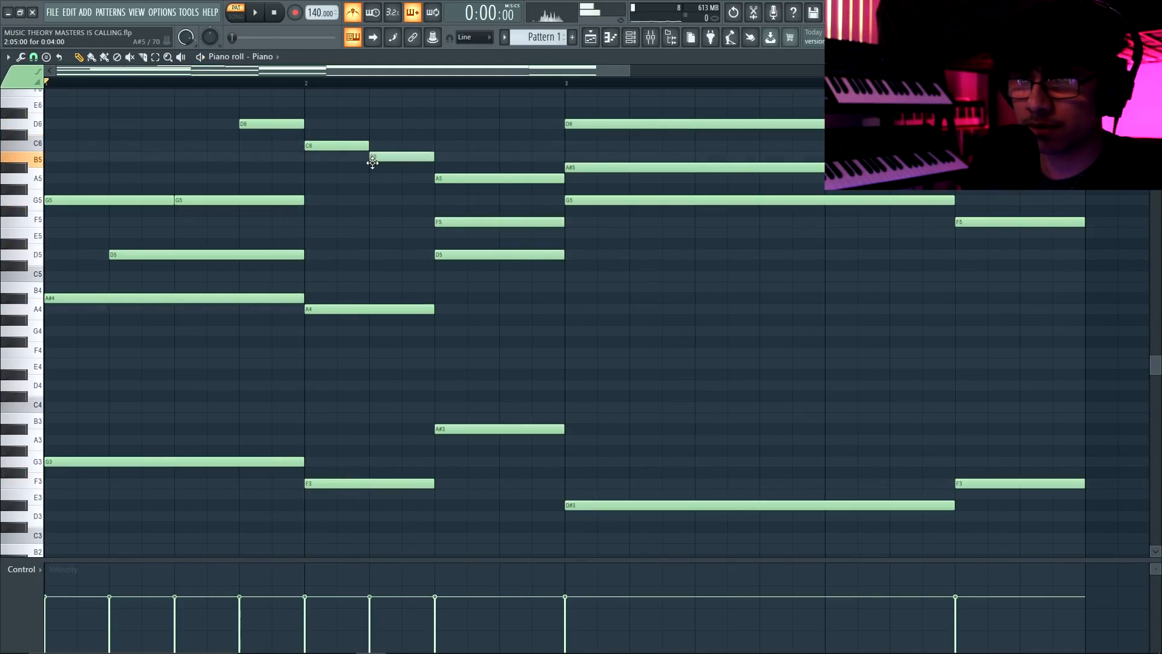
{"action": "right_click", "coordinate": [372, 159]}
{"action": "left_click", "coordinate": [370, 167]}
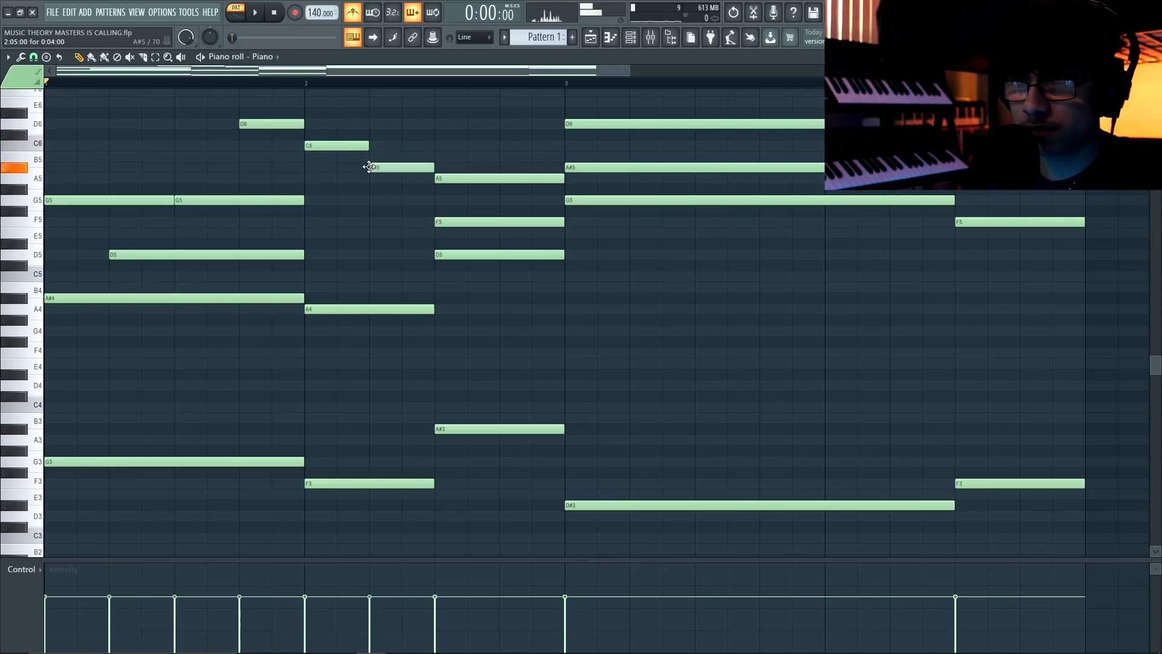
Shorten the A5 in bar 2 to one beat, add a one-beat A#5 on the bar's last beat, and play the pattern
{"action": "left_click", "coordinate": [496, 166]}
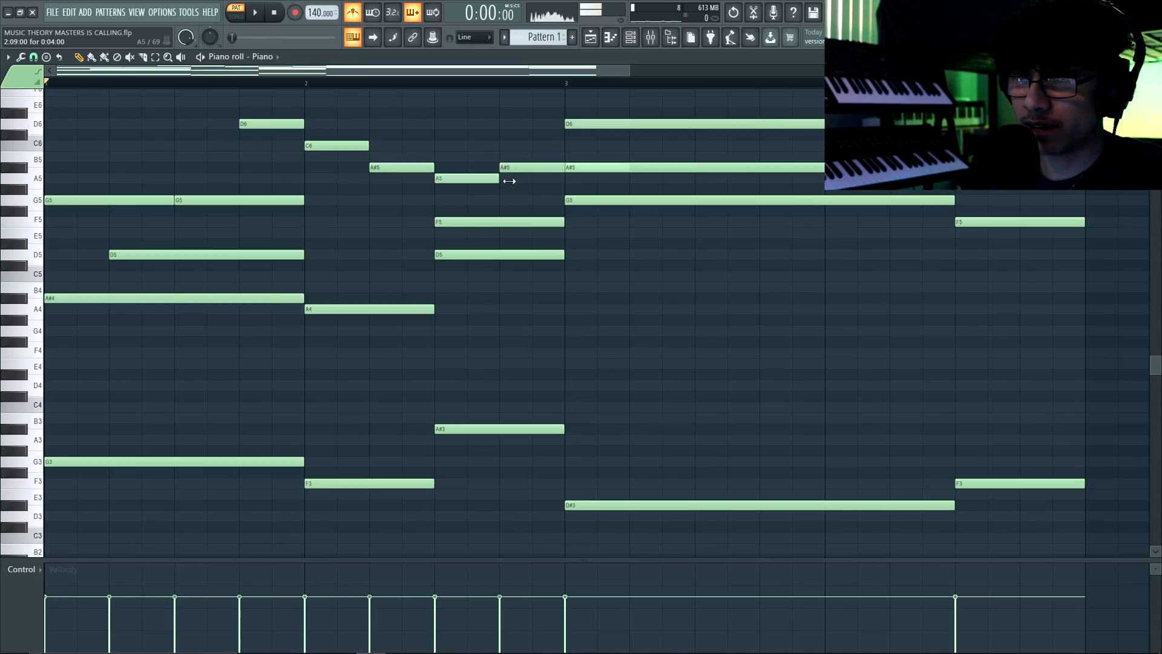
{"action": "left_click", "coordinate": [519, 168], "text": "ctrl"}
{"action": "left_click_drag", "start_coordinate": [625, 168], "coordinate": [564, 168]}
{"action": "key", "text": "space"}
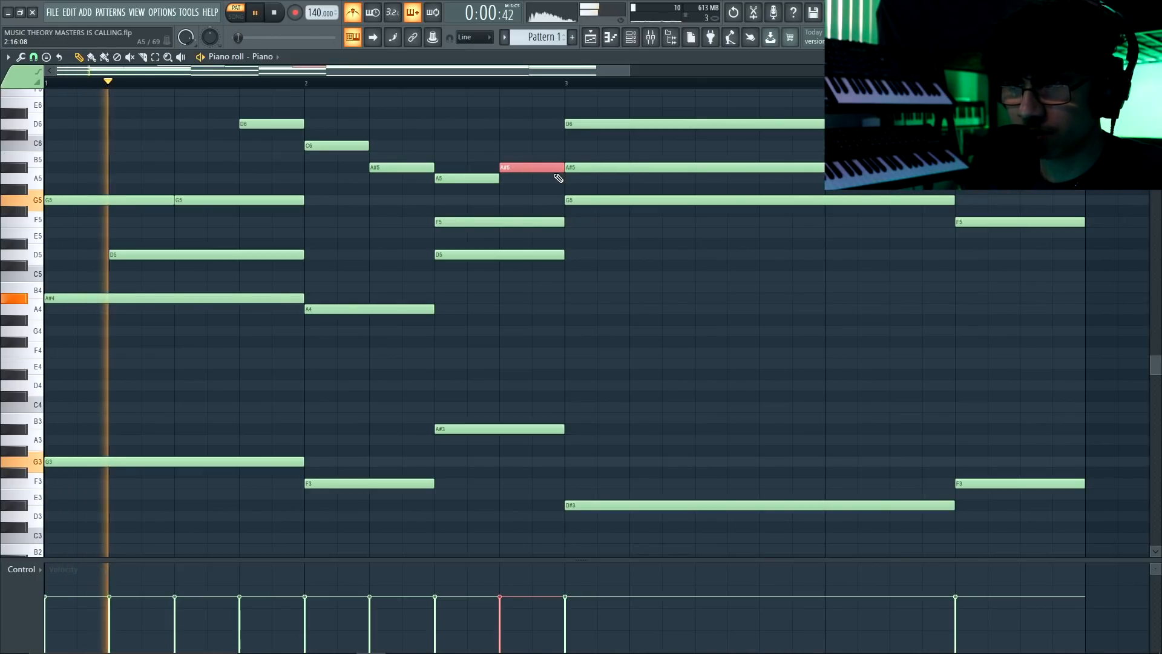
{"action": "scroll", "coordinate": [550, 239], "scroll_direction": "up", "scroll_amount": 2}
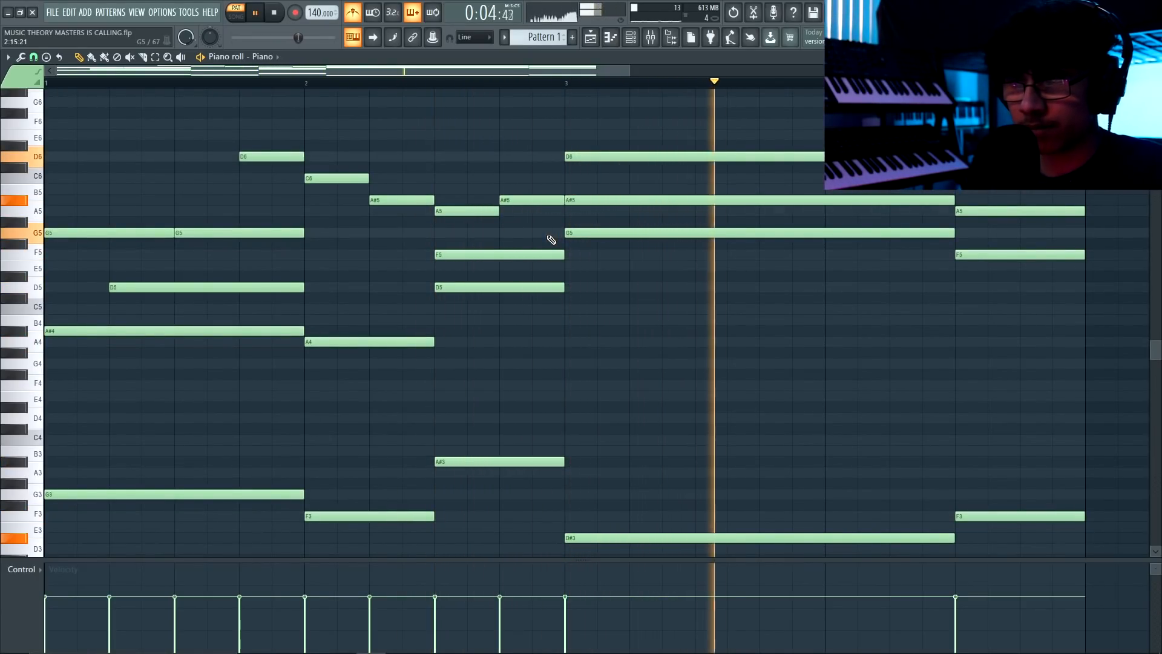
{"action": "key", "text": "space"}
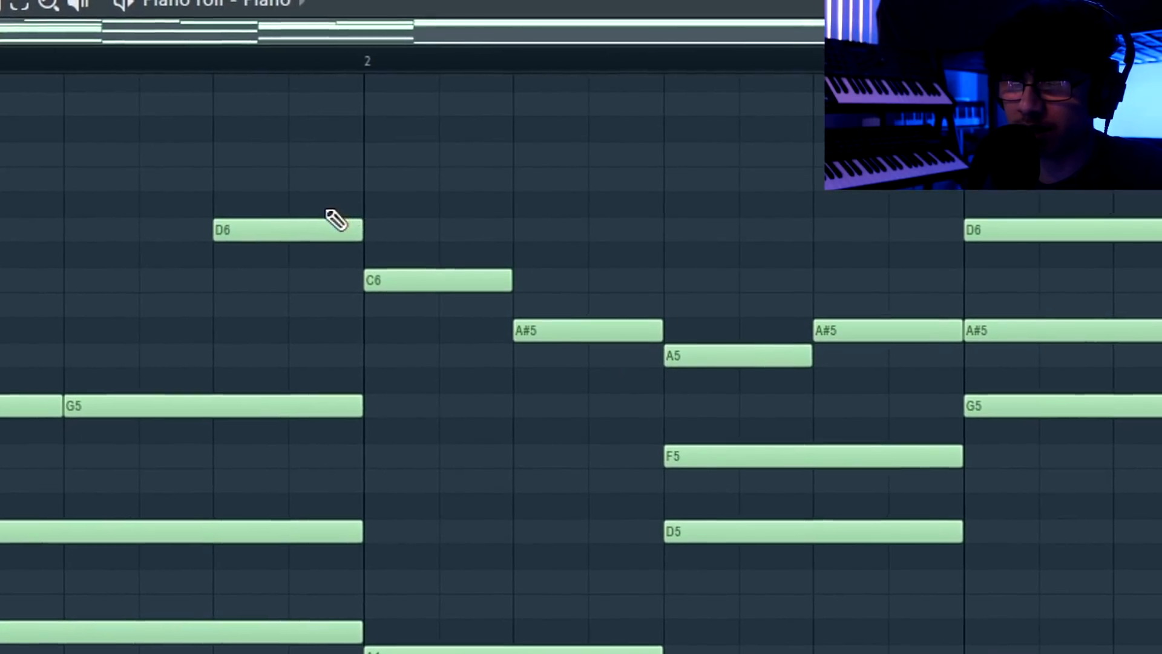
{"action": "left_click_drag", "start_coordinate": [283, 141], "coordinate": [467, 219]}
{"action": "left_click_drag", "start_coordinate": [754, 392], "coordinate": [754, 384]}
{"action": "left_click_drag", "start_coordinate": [875, 407], "coordinate": [907, 296]}
{"action": "left_click", "coordinate": [479, 493], "text": "ctrl"}
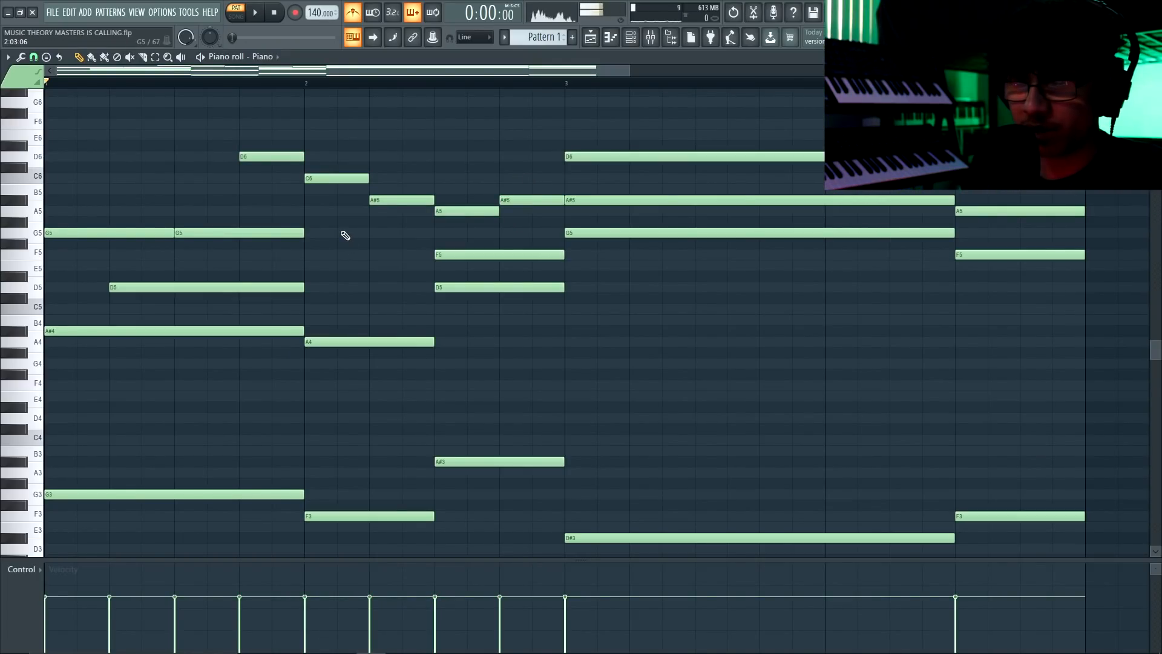
Add a one-beat C5 note on the second beat of bar 2
{"action": "left_click_drag", "start_coordinate": [318, 206], "coordinate": [401, 322]}
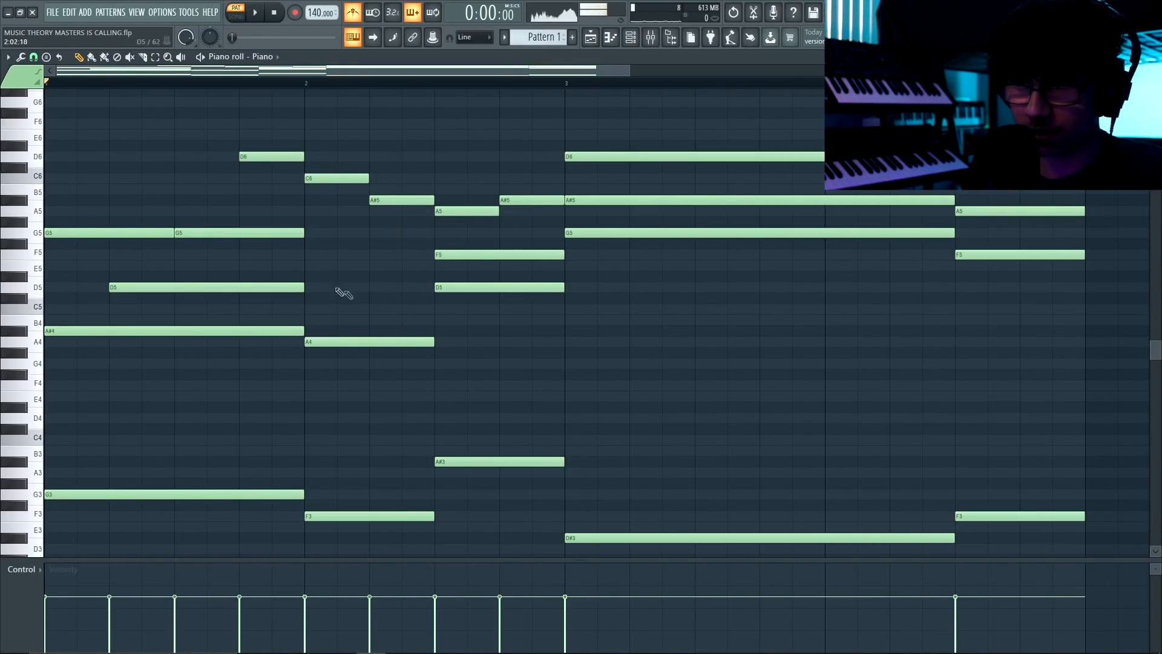
{"action": "left_click", "coordinate": [376, 311]}
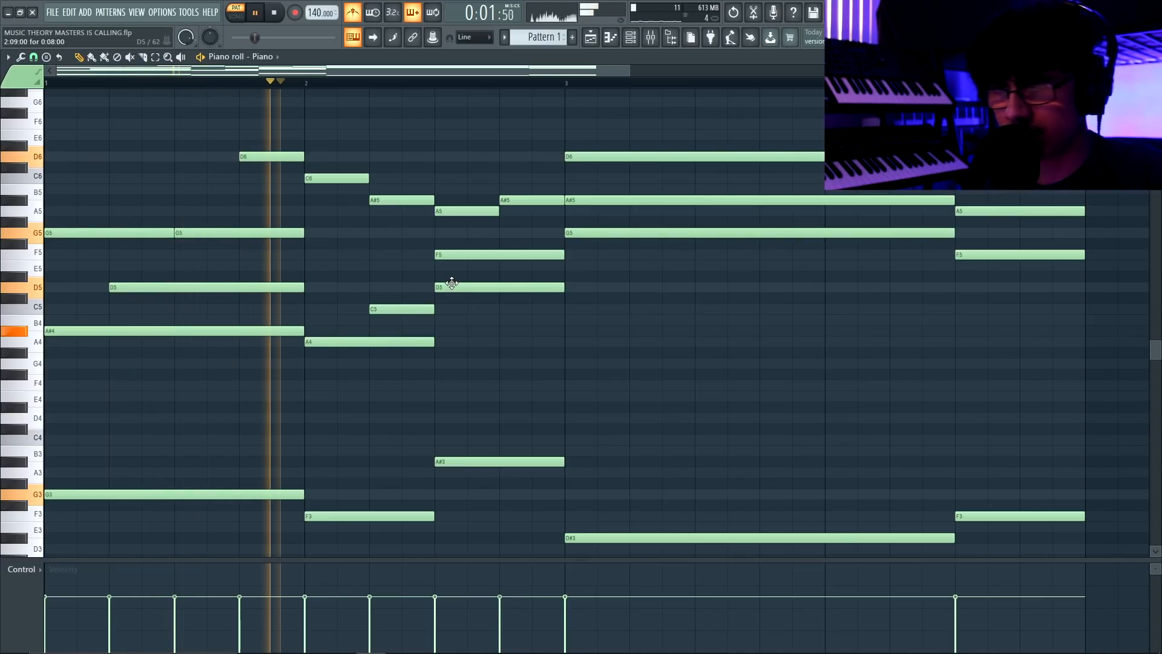
Select the C5 and A#5 notes on bar 2's second beat and play the pattern to hear them
{"action": "key", "text": "space"}
{"action": "left_click", "coordinate": [415, 307]}
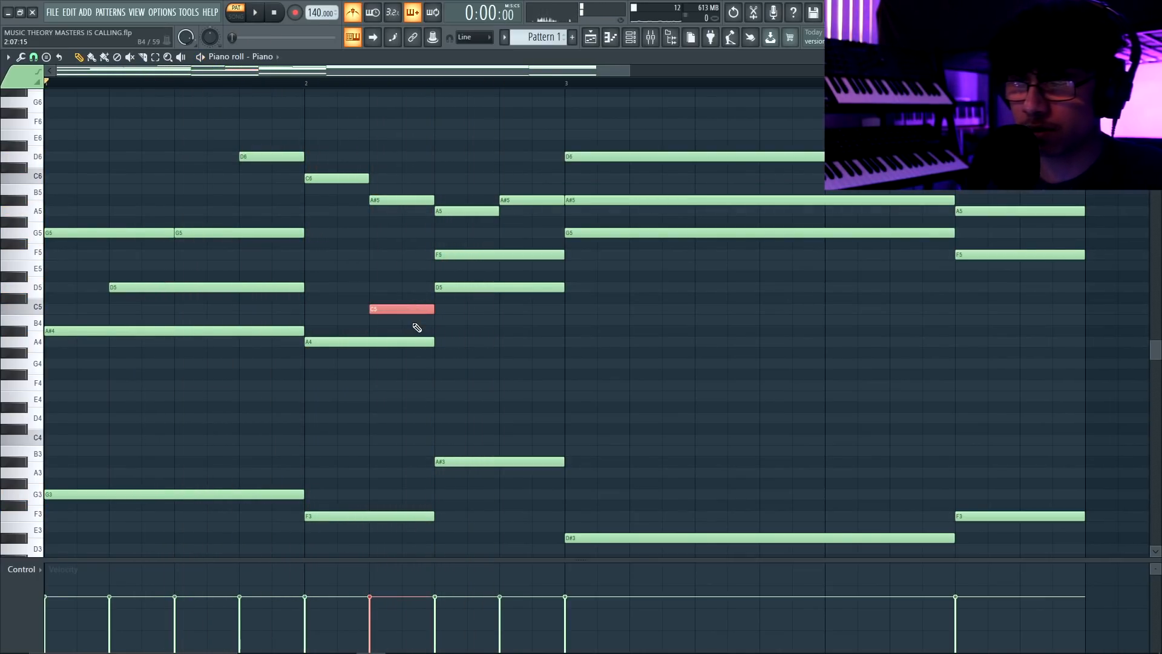
{"action": "left_click", "coordinate": [400, 198], "text": "ctrl+shift"}
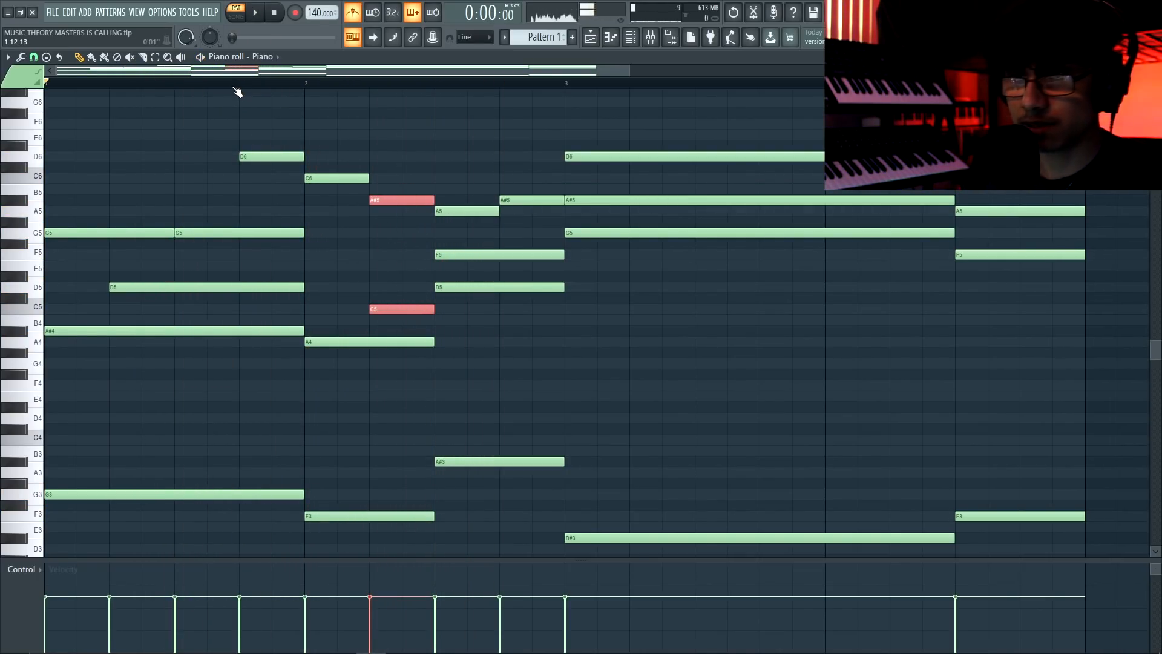
{"action": "key", "text": "space"}
{"action": "left_click", "coordinate": [321, 144], "text": "ctrl"}
{"action": "scroll", "coordinate": [393, 234], "scroll_direction": "down", "scroll_amount": 1}
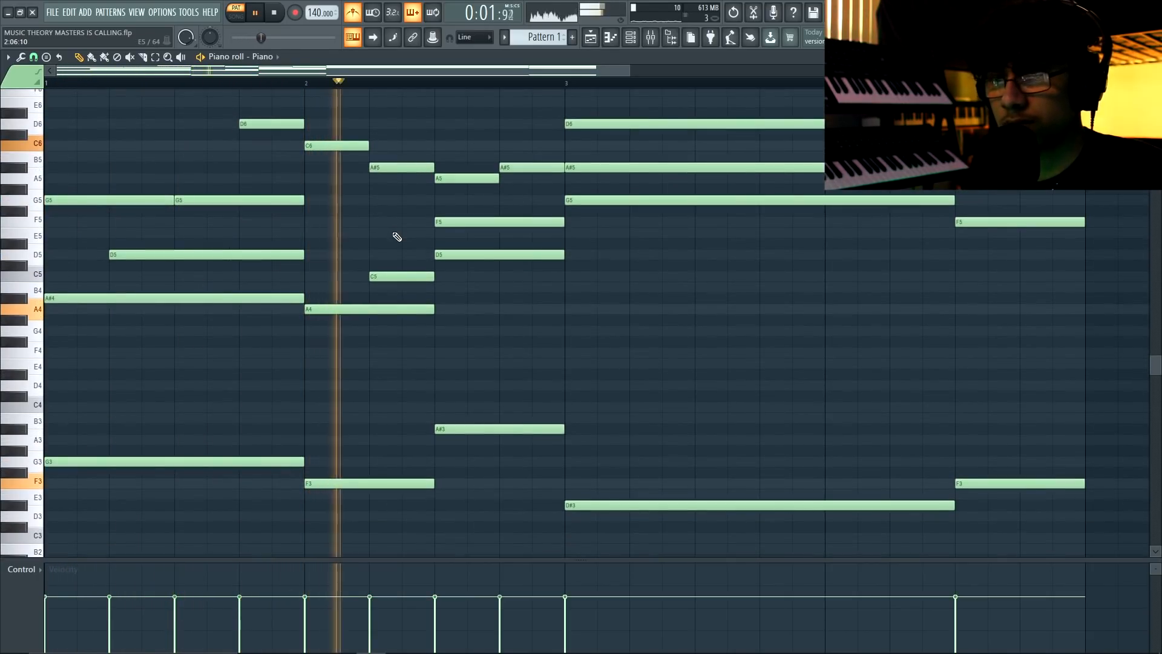
{"action": "key", "text": "space"}
{"action": "scroll", "coordinate": [369, 252], "scroll_direction": "up", "scroll_amount": 1}
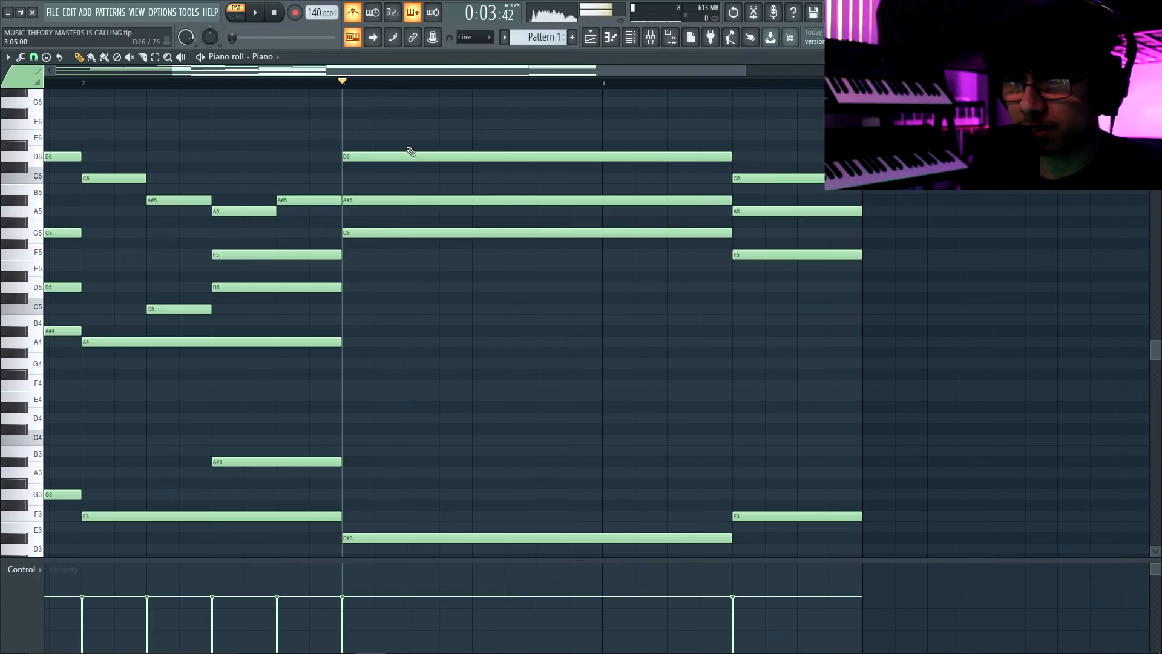
Lower the D6, A#5 and G5 notes of the chord starting in bar 3 by one octave
{"action": "left_click_drag", "start_coordinate": [381, 144], "coordinate": [394, 202]}
{"action": "key", "text": "ctrl+Down"}
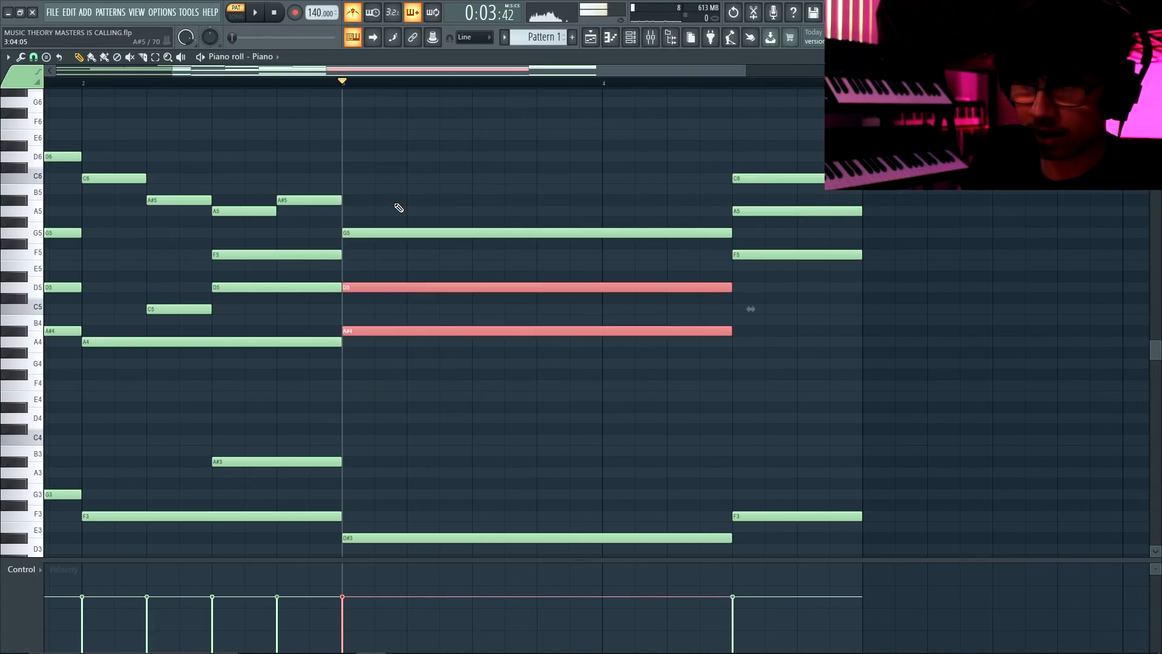
{"action": "key", "text": "ctrl+d"}
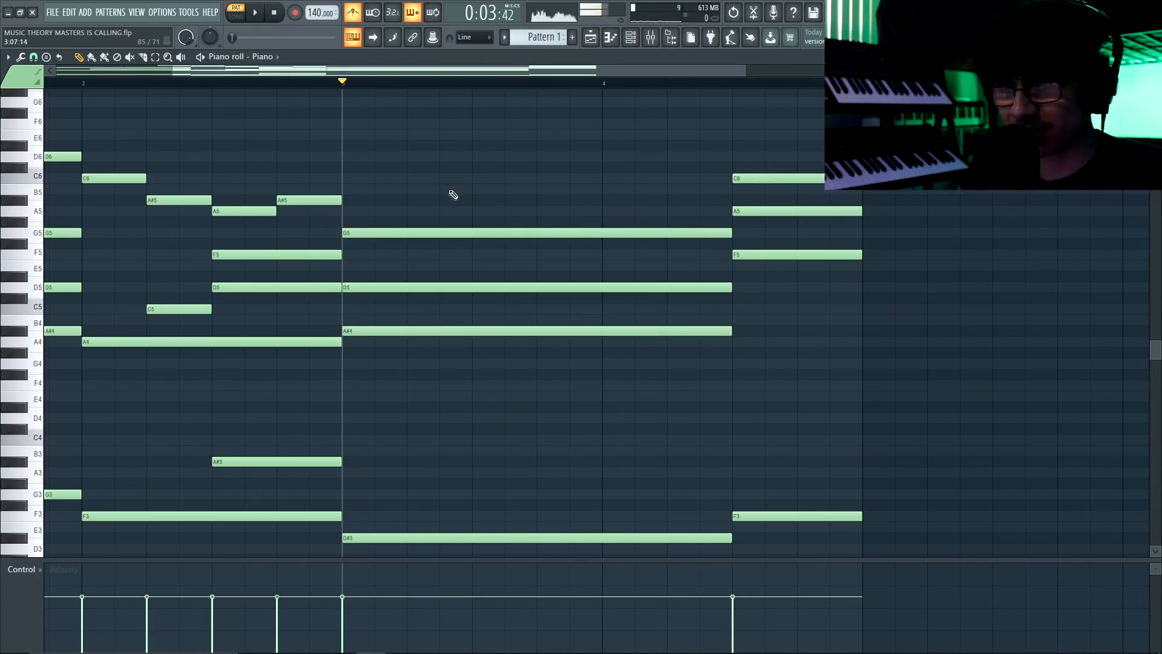
{"action": "left_click_drag", "start_coordinate": [446, 210], "coordinate": [420, 272]}
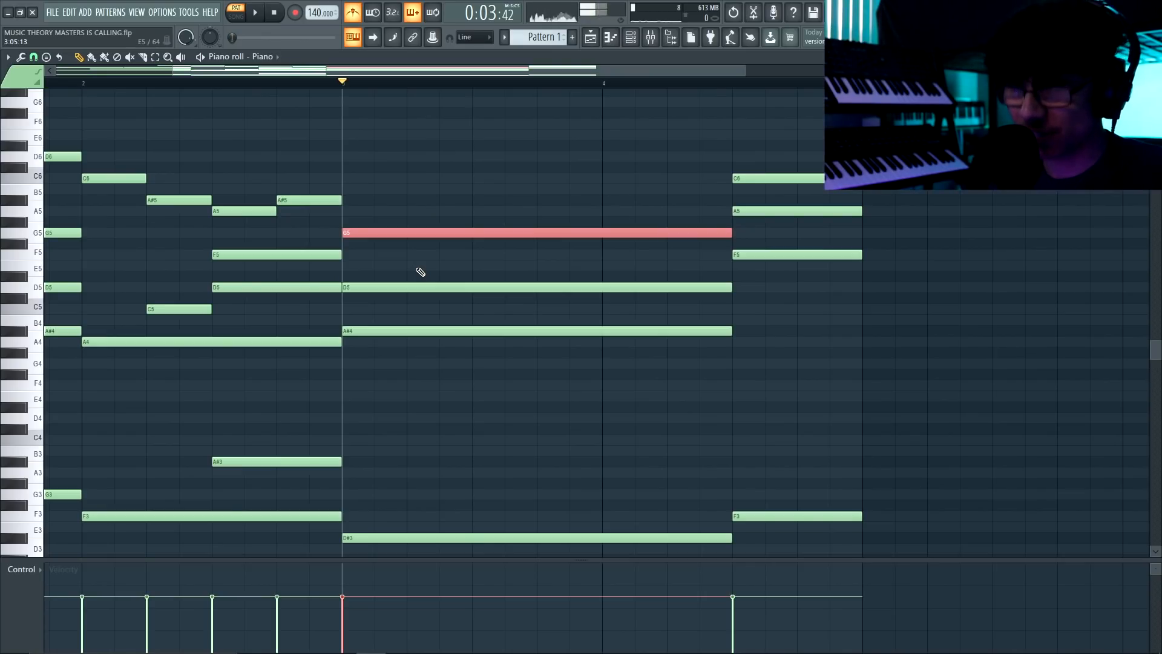
{"action": "key", "text": "ctrl+Down"}
{"action": "key", "text": "ctrl+d"}
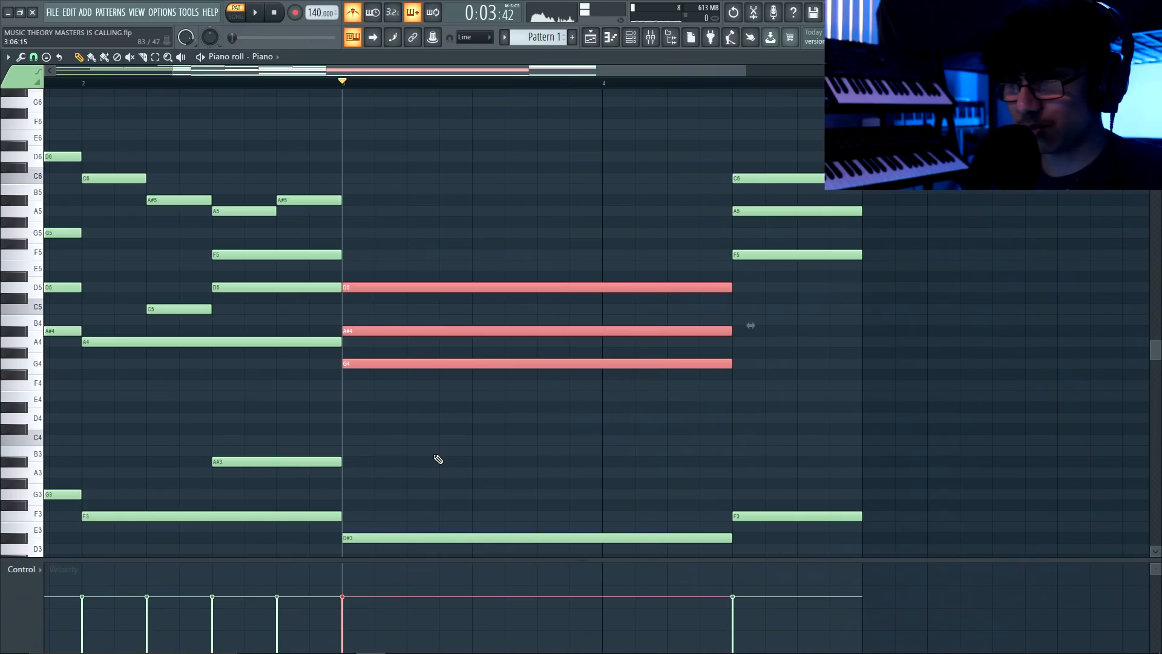
{"action": "key", "text": "ctrl+Up"}
{"action": "key", "text": "ctrl+Down"}
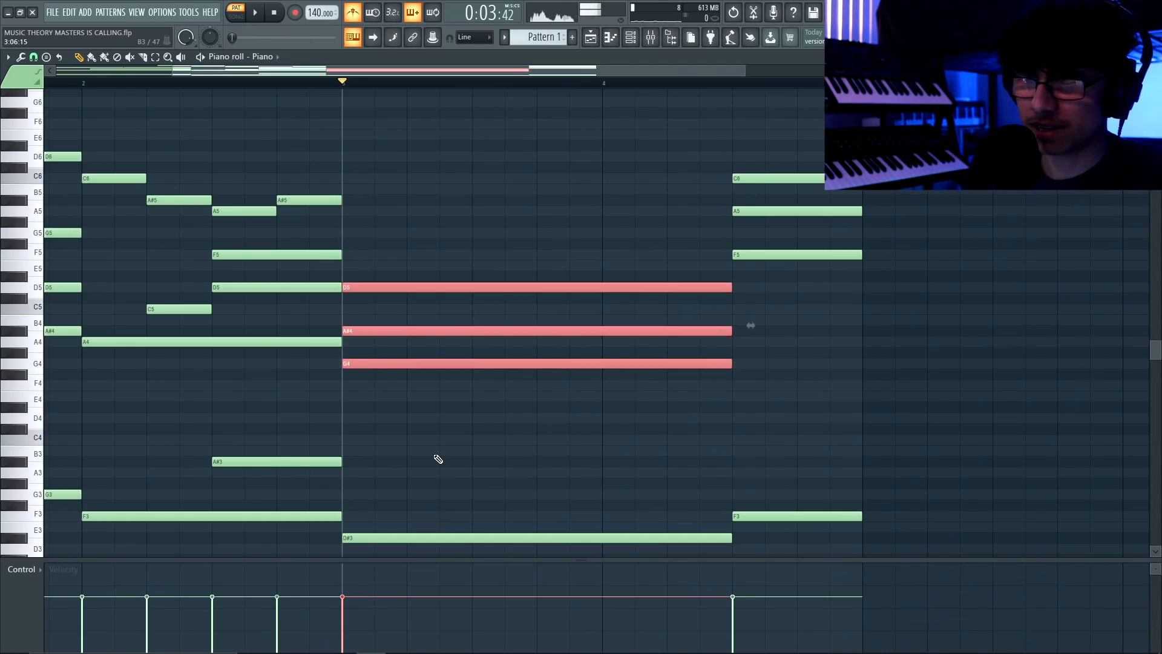
{"action": "key", "text": "ctrl+d"}
Duplicate the G4 of the bar 3 chord one octave higher as G5 and play the result from bar 3
{"action": "left_click_drag", "start_coordinate": [397, 349], "coordinate": [347, 369]}
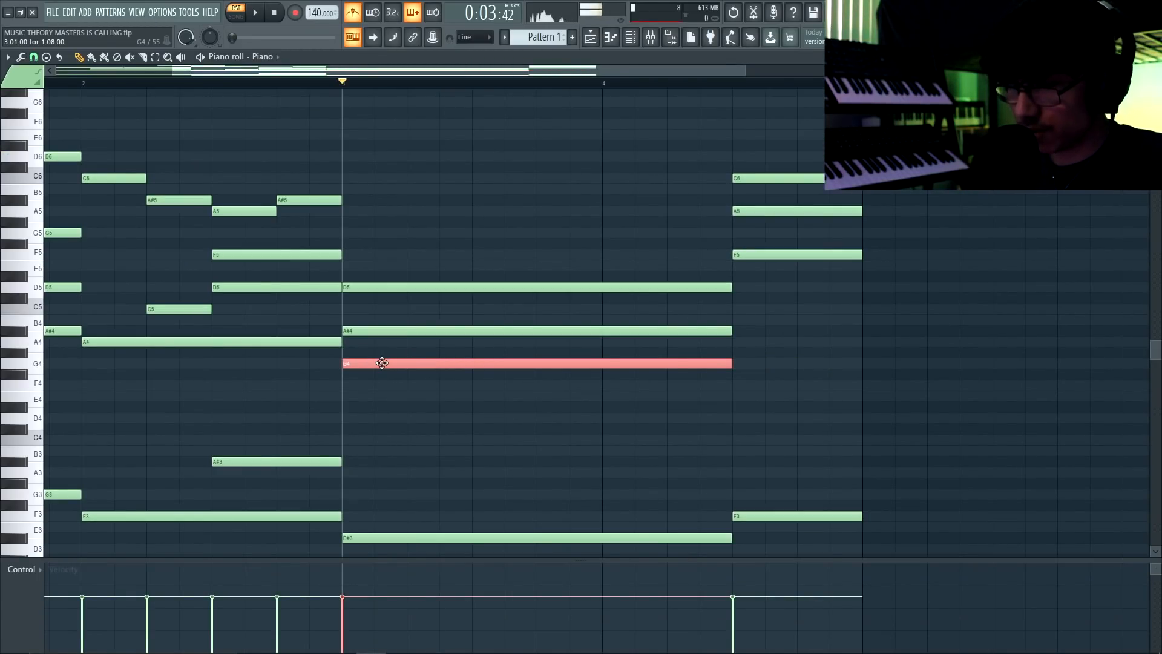
{"action": "key", "text": "ctrl+Up"}
{"action": "key", "text": "ctrl+d"}
{"action": "left_click_drag", "start_coordinate": [371, 271], "coordinate": [387, 397]}
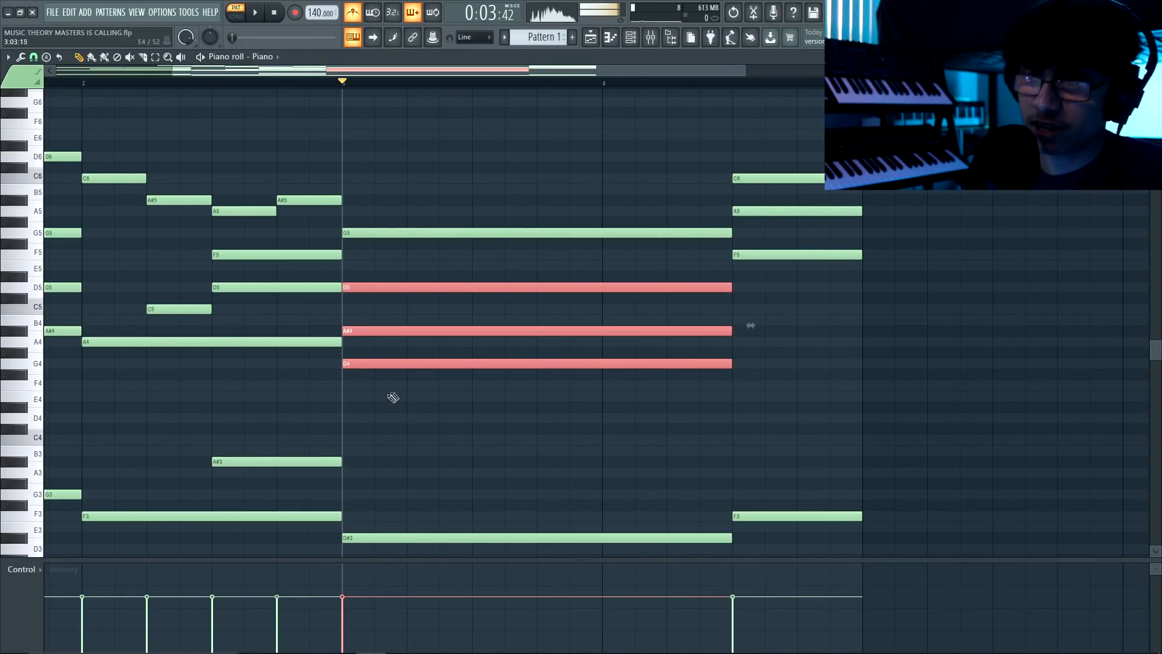
{"action": "key", "text": "ctrl+d"}
{"action": "key", "text": "space"}
{"action": "key", "text": "space"}
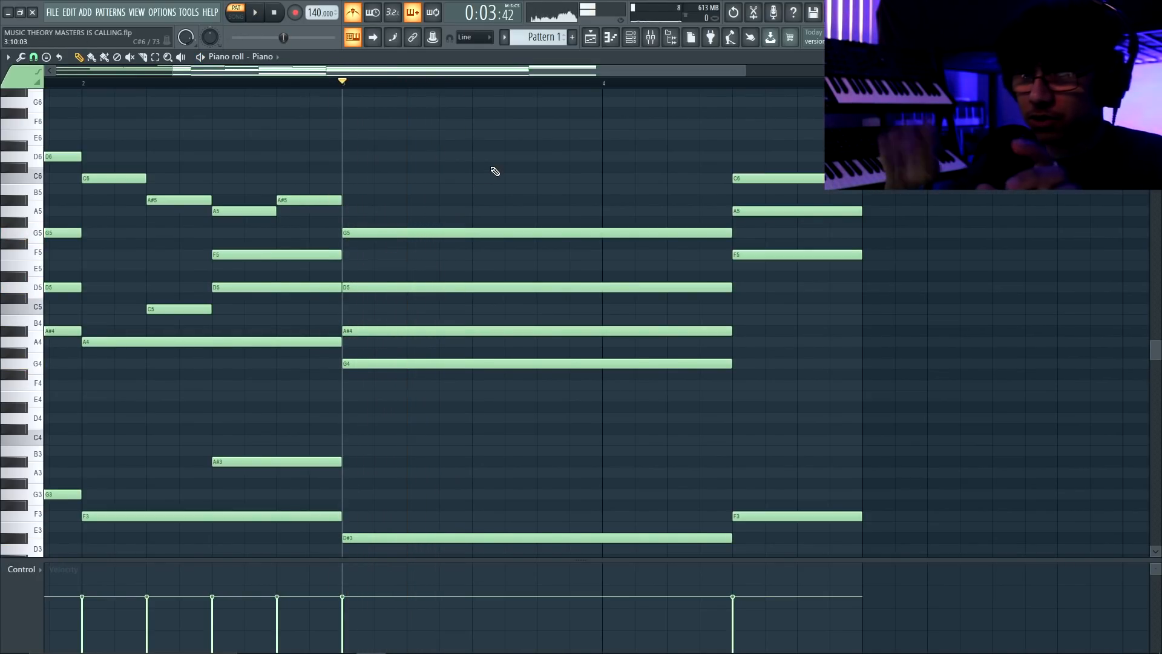
Stagger the bar 3 chord by moving A#4 one beat and D5 two beats later, and play it
{"action": "left_click_drag", "start_coordinate": [353, 332], "coordinate": [413, 332]}
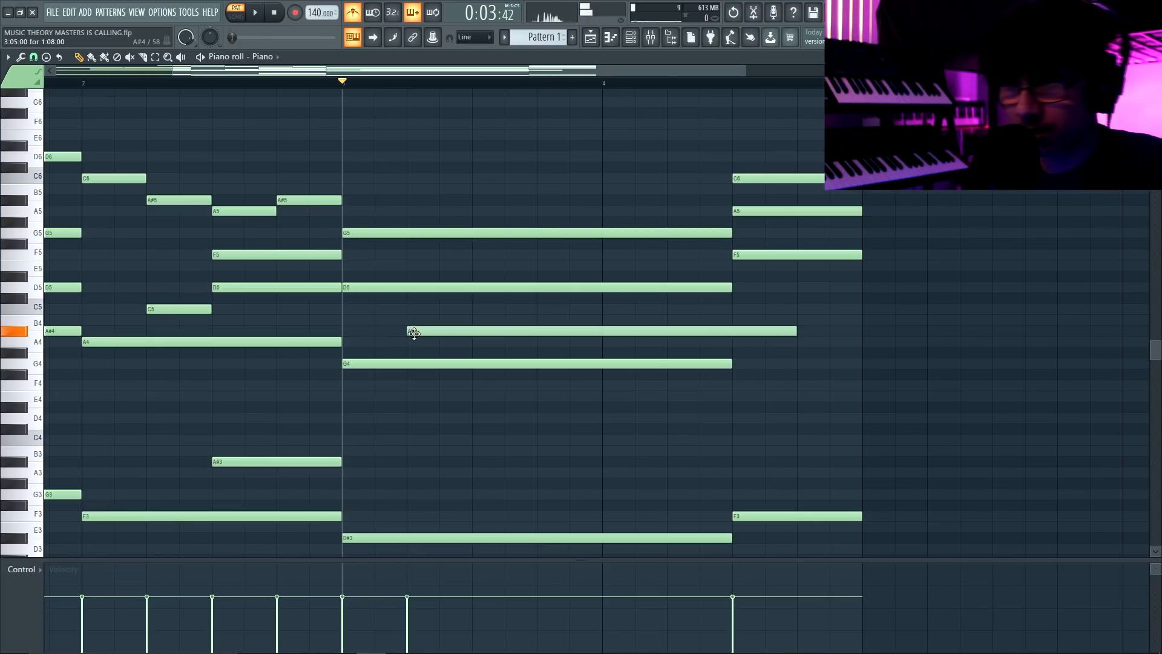
{"action": "left_click_drag", "start_coordinate": [364, 288], "coordinate": [494, 290]}
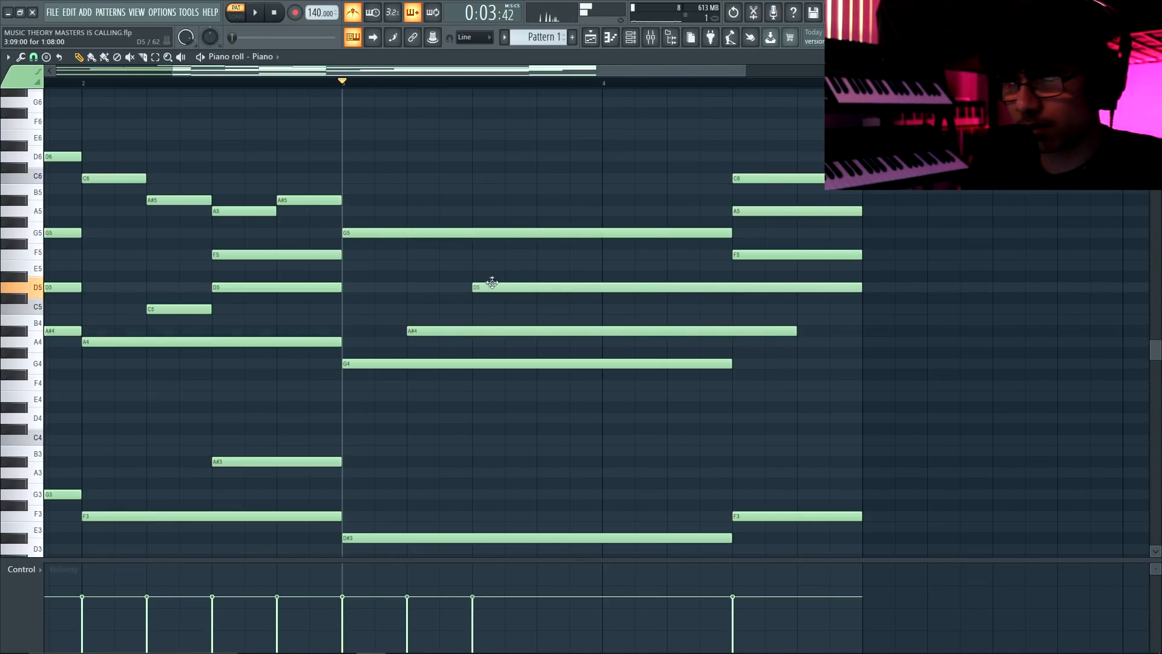
{"action": "key", "text": "space"}
{"action": "key", "text": "space"}
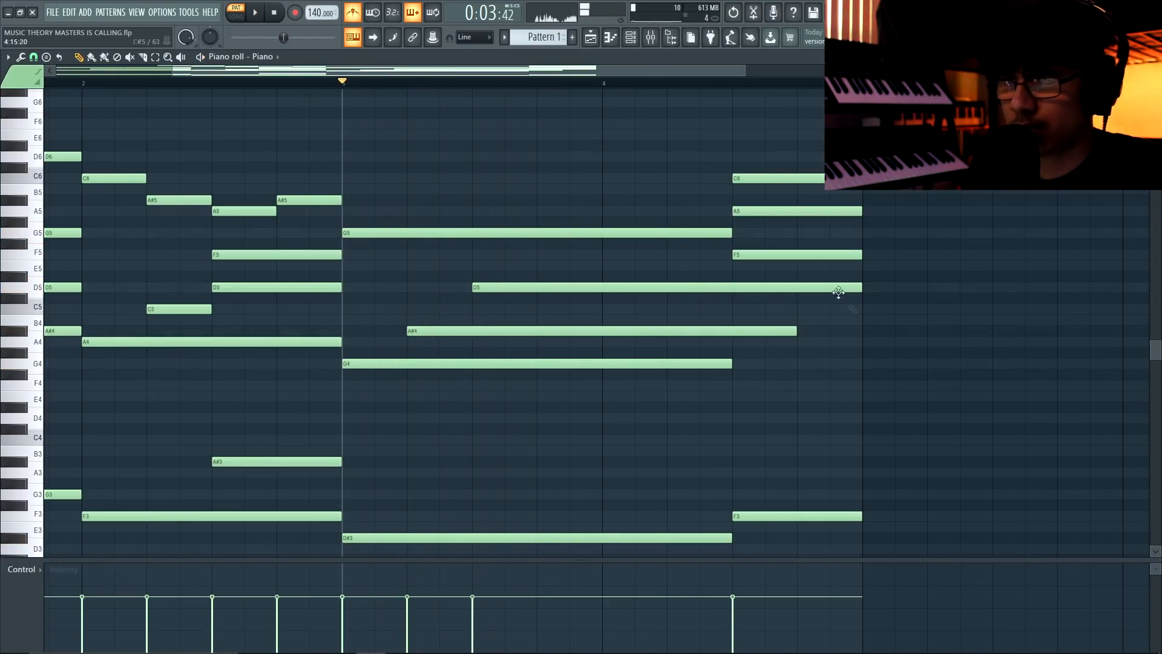
Shorten the G5 in bar 3 to three beats, place a three-beat copy directly after it, and play the result
{"action": "left_click_drag", "start_coordinate": [388, 72], "coordinate": [241, 80]}
{"action": "left_click", "coordinate": [245, 232]}
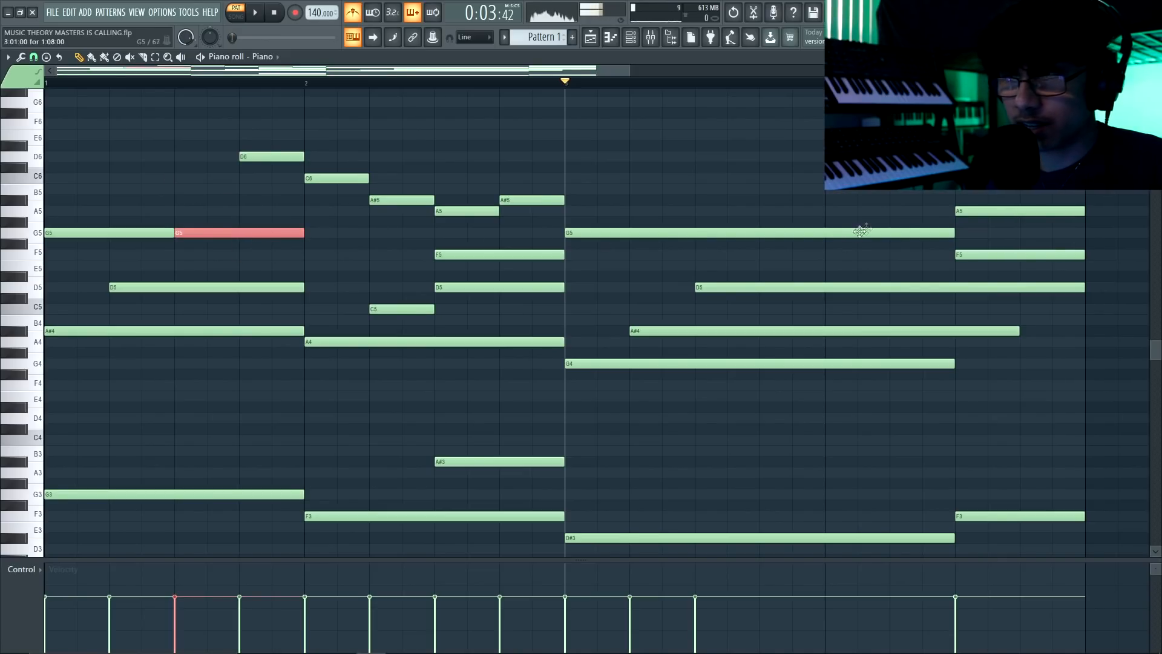
{"action": "left_click_drag", "start_coordinate": [949, 232], "coordinate": [755, 233]}
{"action": "left_click_drag", "start_coordinate": [619, 234], "coordinate": [817, 234]}
{"action": "key", "text": "space"}
{"action": "key", "text": "space"}
Fit both G5 notes into bar 3 at two beats each and trim D5 and A#4 to end at the bar line
{"action": "left_click", "coordinate": [576, 291]}
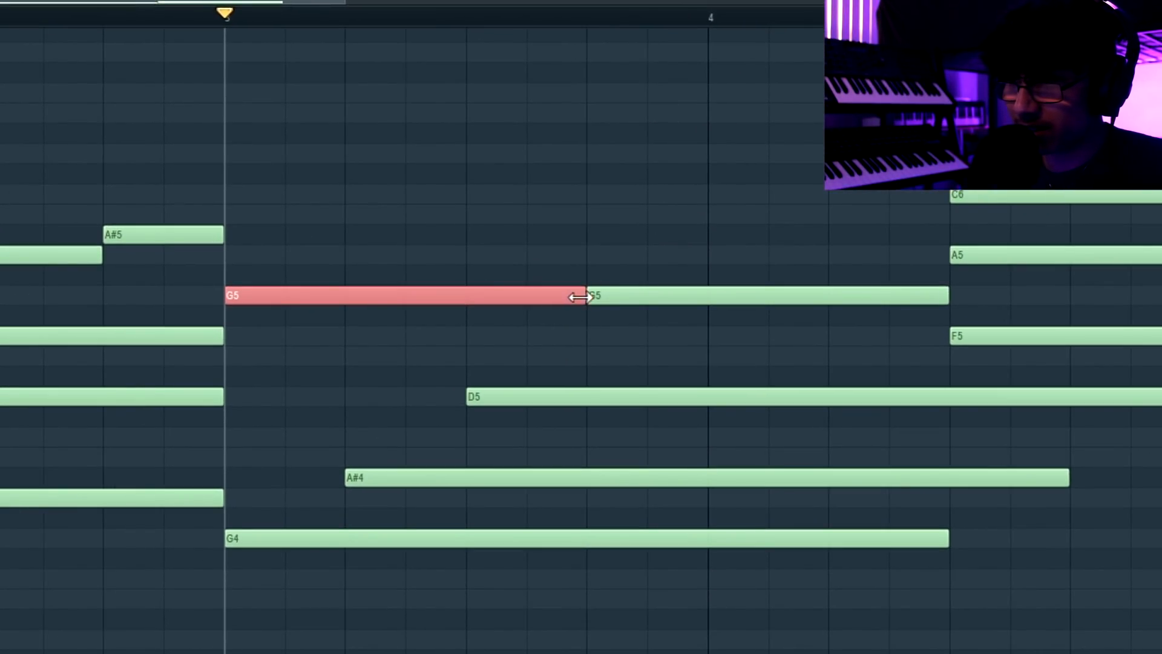
{"action": "left_click_drag", "start_coordinate": [579, 297], "coordinate": [477, 311]}
{"action": "left_click_drag", "start_coordinate": [643, 299], "coordinate": [550, 303]}
{"action": "left_click_drag", "start_coordinate": [827, 296], "coordinate": [707, 297]}
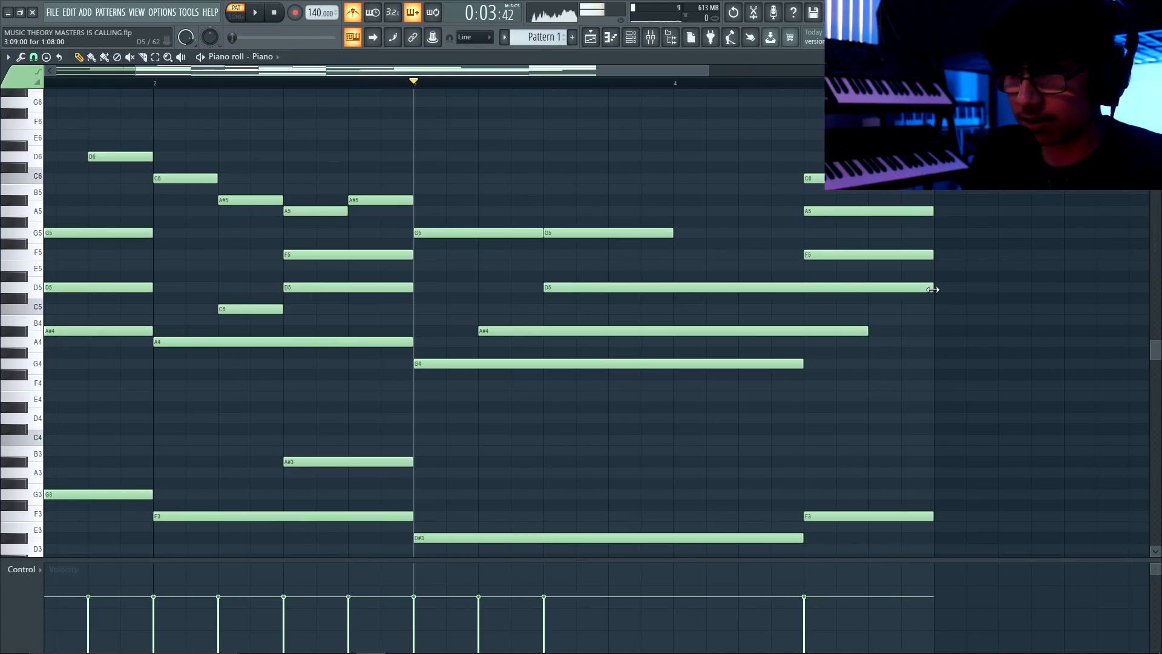
{"action": "left_click_drag", "start_coordinate": [924, 293], "coordinate": [754, 295]}
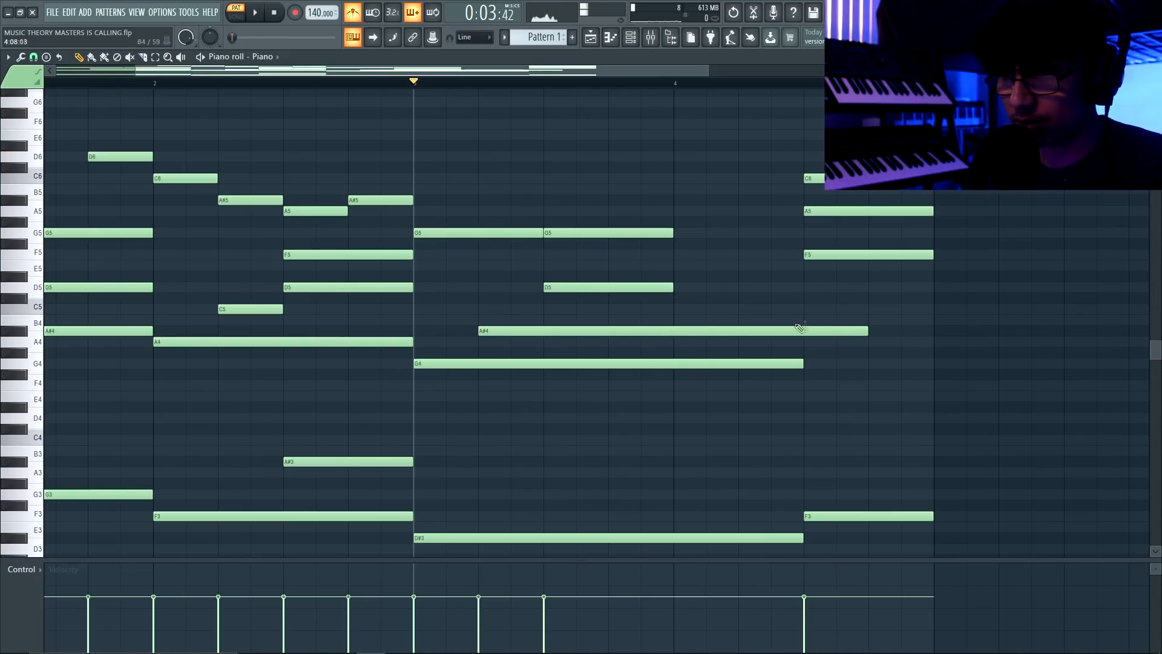
{"action": "left_click_drag", "start_coordinate": [871, 343], "coordinate": [659, 343]}
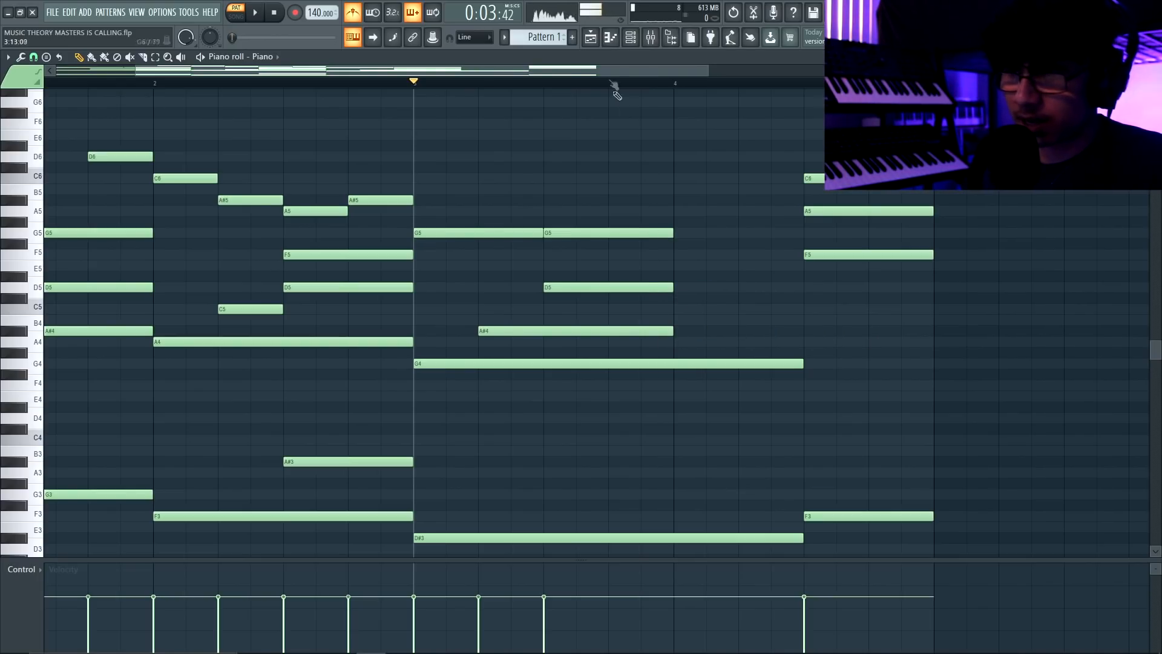
Copy the top melody D6, C6, A#5, A5, A#5 from bars 1–2 so it starts on bar 3's last beat, and play it
{"action": "scroll", "coordinate": [674, 226], "scroll_direction": "up", "scroll_amount": 2}
{"action": "scroll", "coordinate": [411, 265], "scroll_direction": "down", "scroll_amount": 2}
{"action": "left_click_drag", "start_coordinate": [378, 244], "coordinate": [565, 185]}
{"action": "key", "text": "space"}
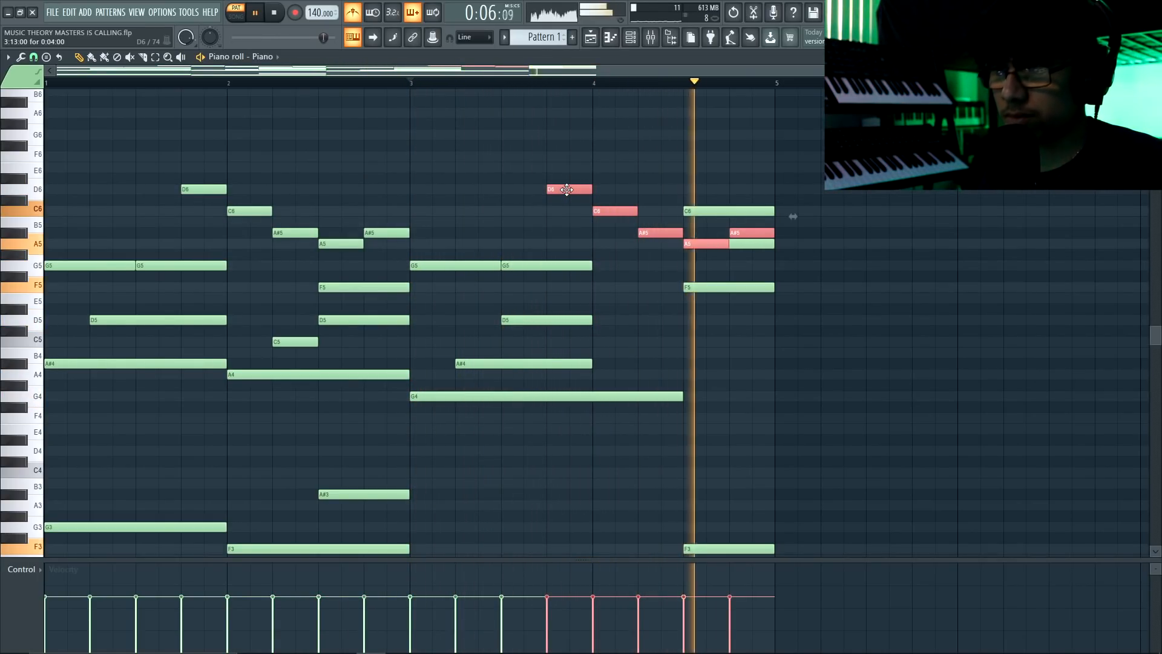
{"action": "key", "text": "space"}
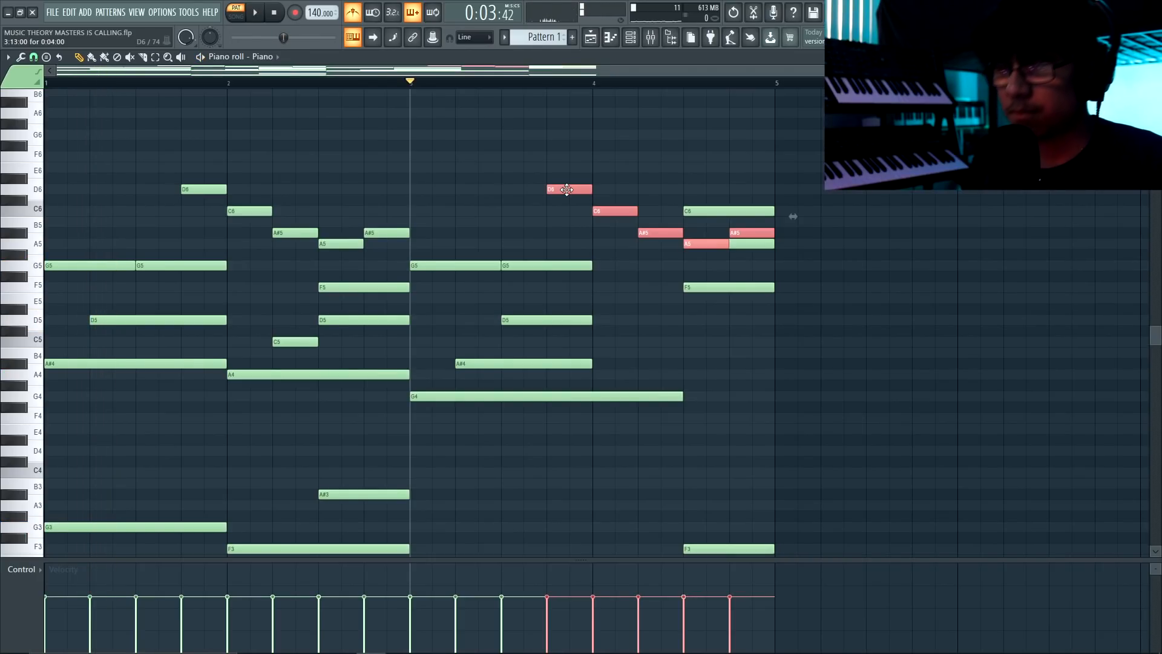
Add a one-beat A#5 below the D6 on bar 3's last beat and play from bar 3
{"action": "mouse_move", "coordinate": [593, 273]}
{"action": "left_mouse_down"}
{"action": "mouse_move", "coordinate": [614, 321]}
{"action": "mouse_move", "coordinate": [776, 379]}
{"action": "left_mouse_up"}
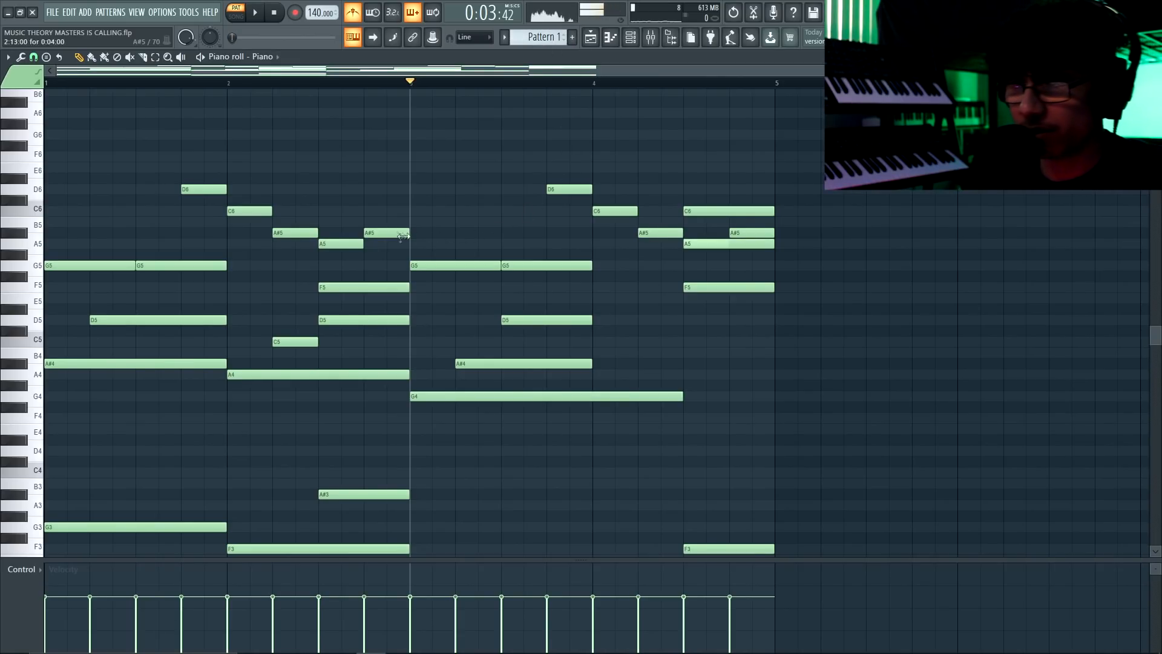
{"action": "left_click_drag", "start_coordinate": [554, 236], "coordinate": [572, 236]}
{"action": "key", "text": "space"}
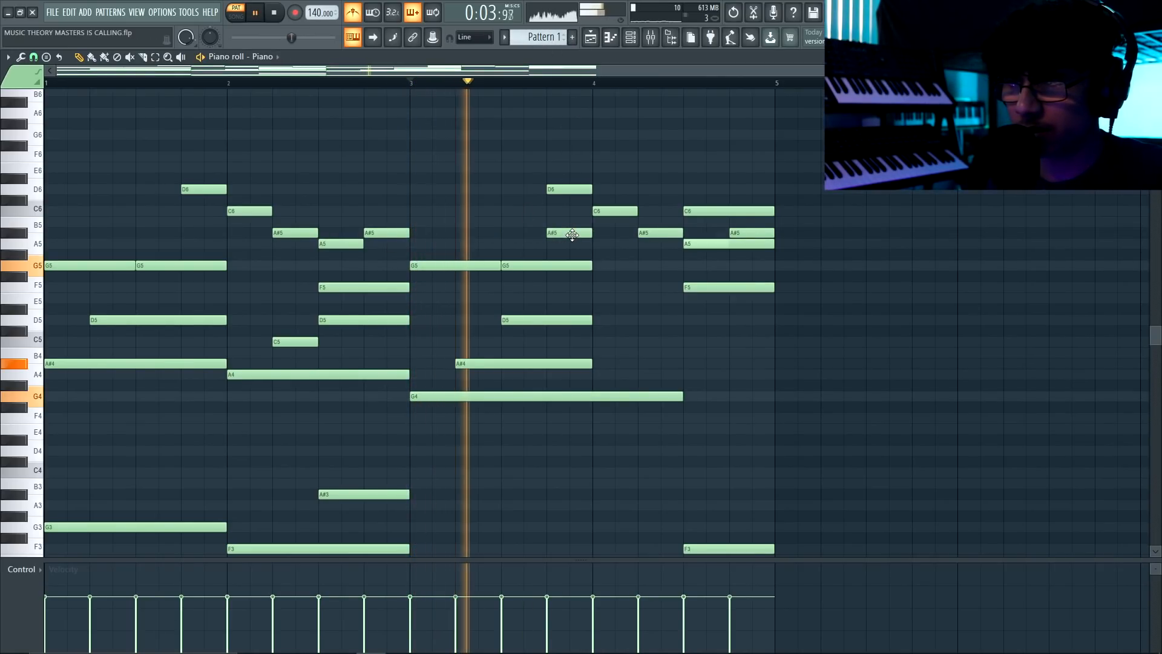
{"action": "key", "text": "space"}
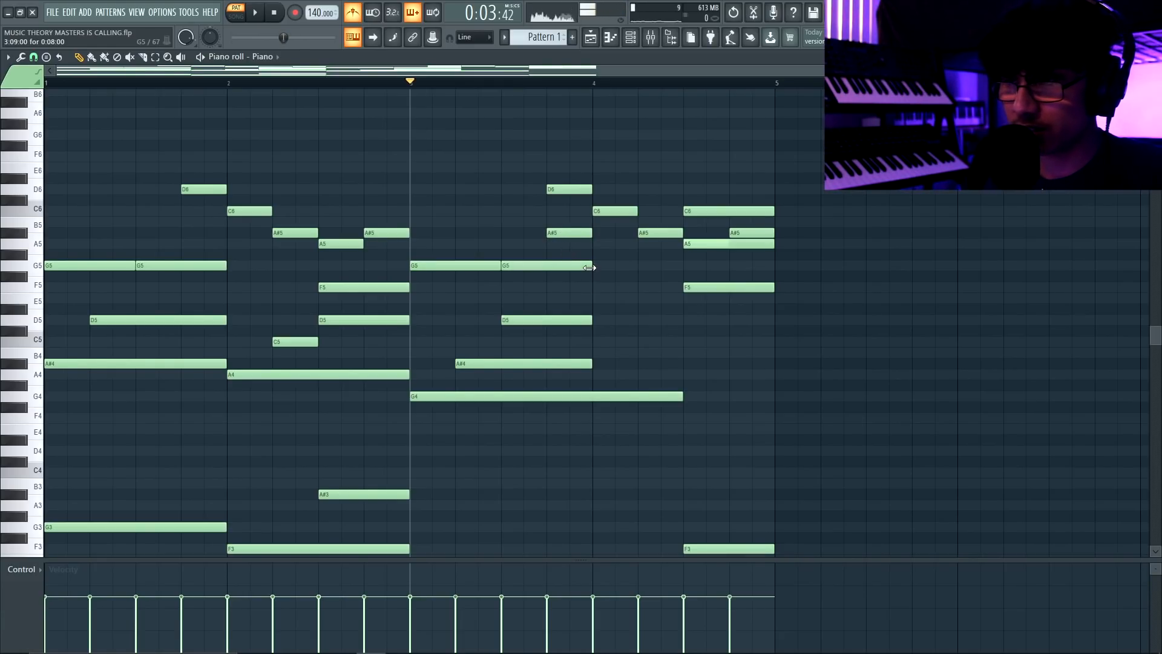
{"action": "left_click", "coordinate": [552, 267]}
{"action": "left_click_drag", "start_coordinate": [567, 190], "coordinate": [576, 279]}
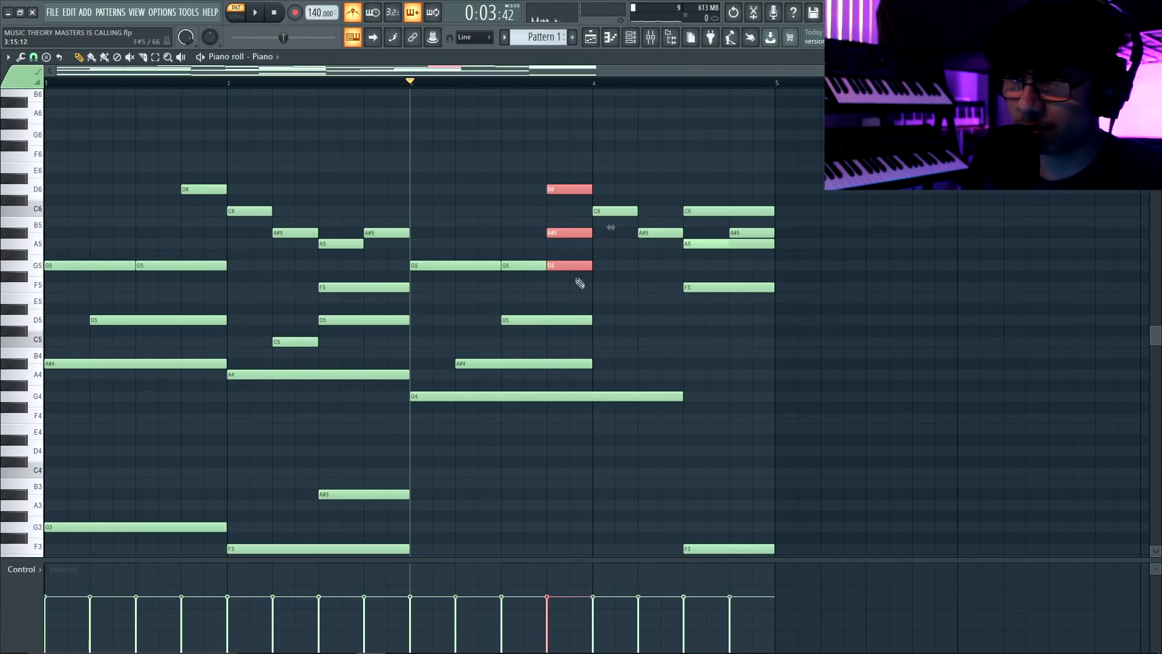
{"action": "left_click", "coordinate": [571, 276]}
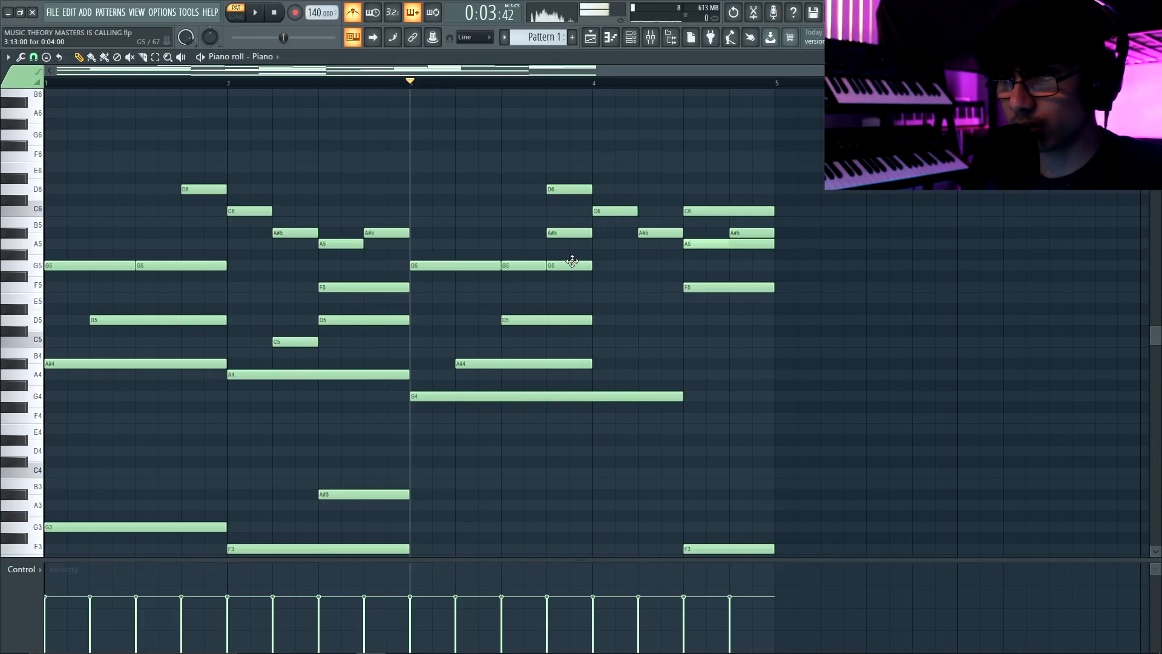
{"action": "left_click_drag", "start_coordinate": [543, 267], "coordinate": [590, 266]}
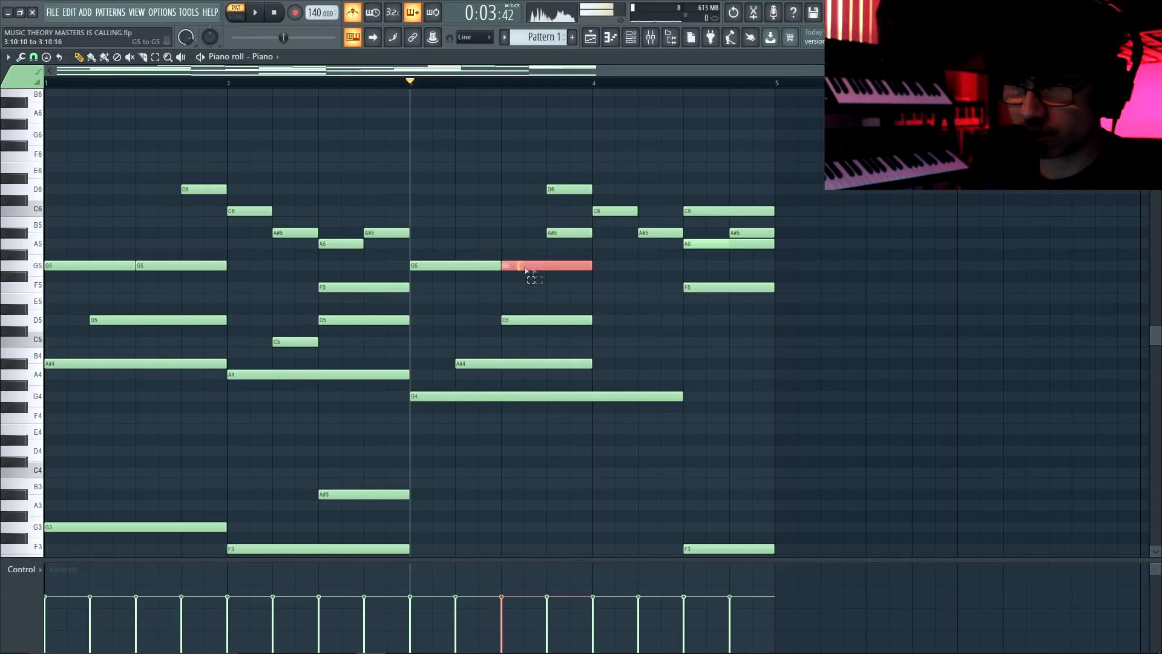
Select the D6 and A#5 on bar 3's last beat and play the pattern from bar 3's third beat
{"action": "left_click_drag", "start_coordinate": [567, 185], "coordinate": [570, 239]}
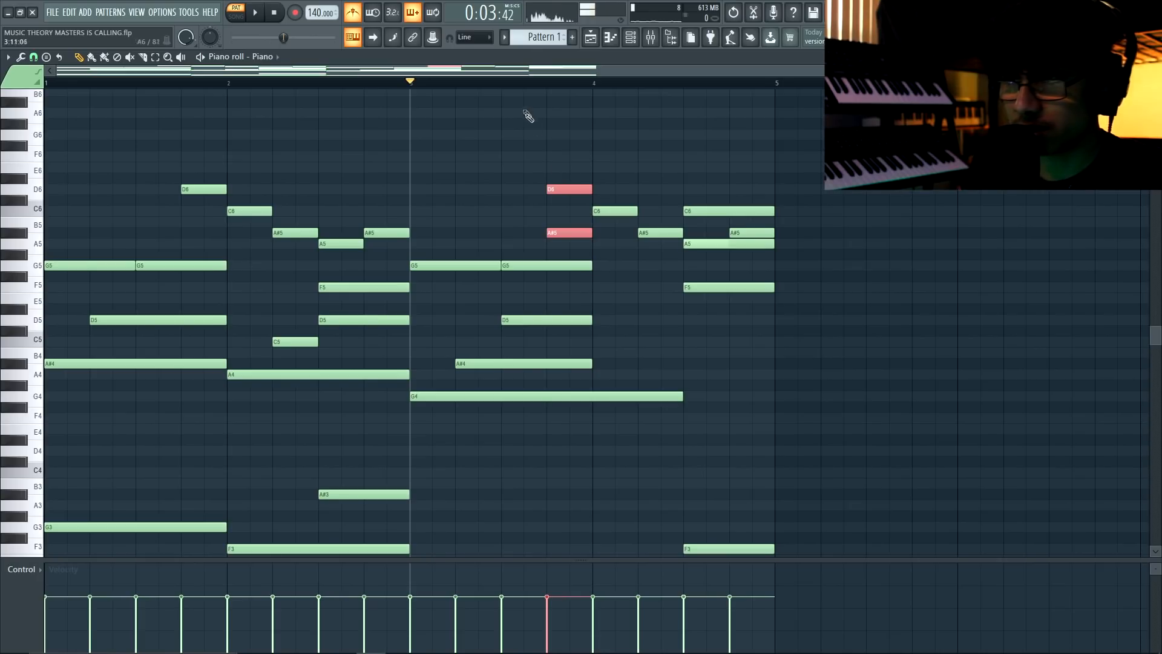
{"action": "left_click", "coordinate": [503, 90]}
{"action": "key", "text": "space"}
{"action": "left_click", "coordinate": [503, 91]}
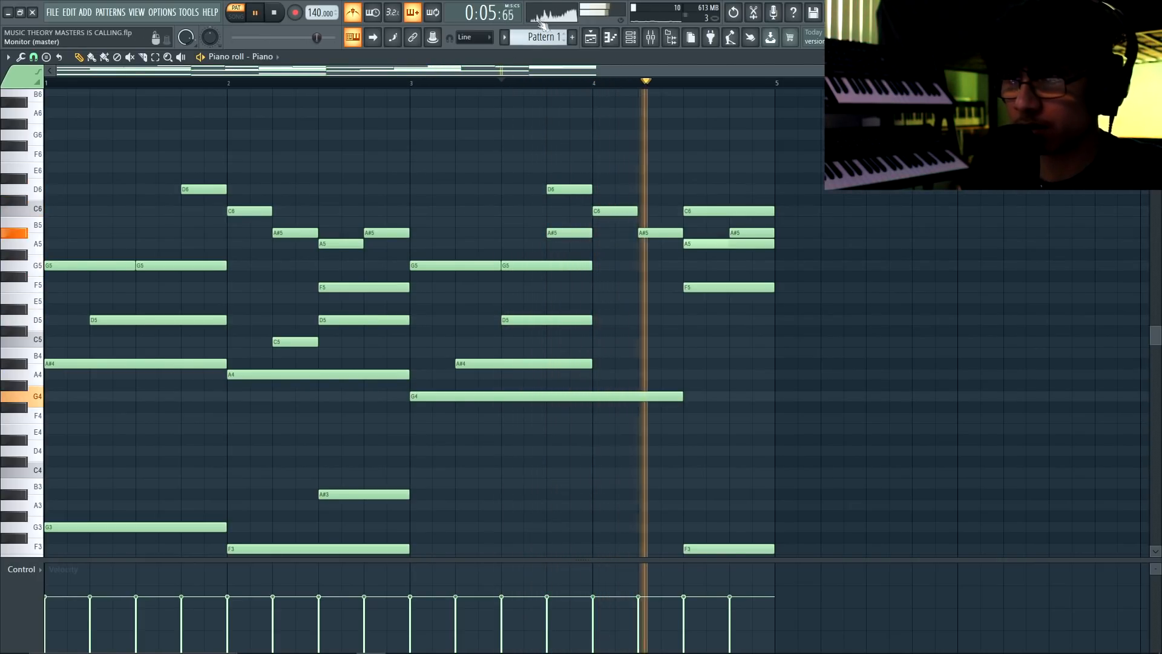
{"action": "key", "text": "space"}
Add a G5 note spanning all four beats of bar 4 and play the result
{"action": "left_click", "coordinate": [602, 265]}
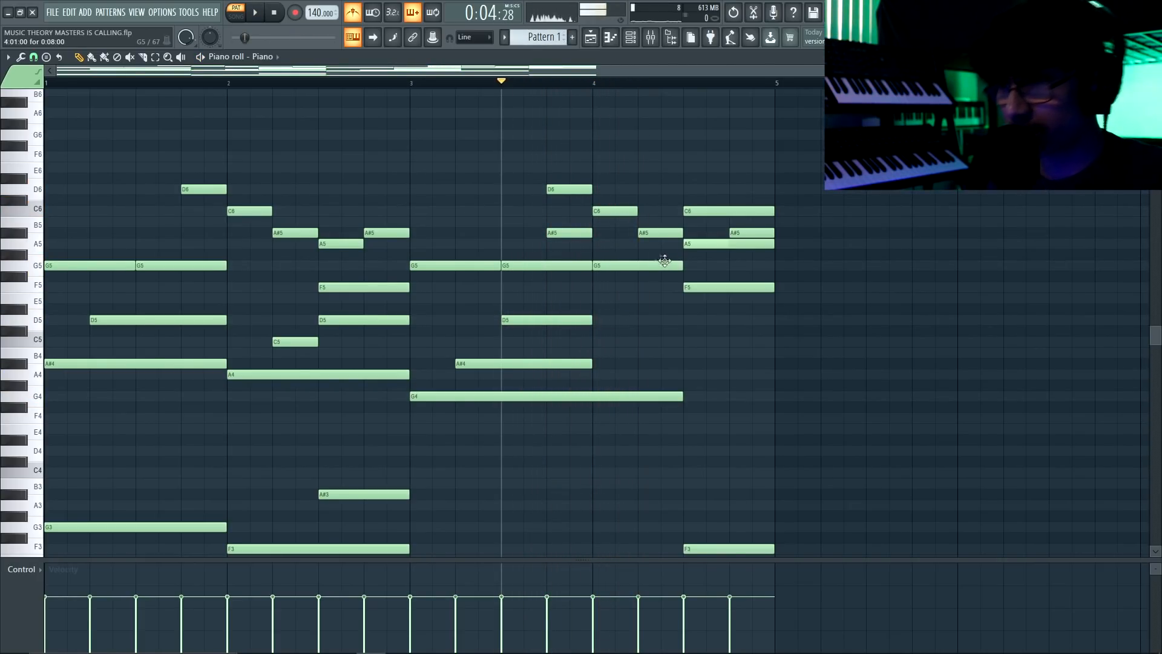
{"action": "left_click_drag", "start_coordinate": [679, 265], "coordinate": [774, 265]}
{"action": "key", "text": "space"}
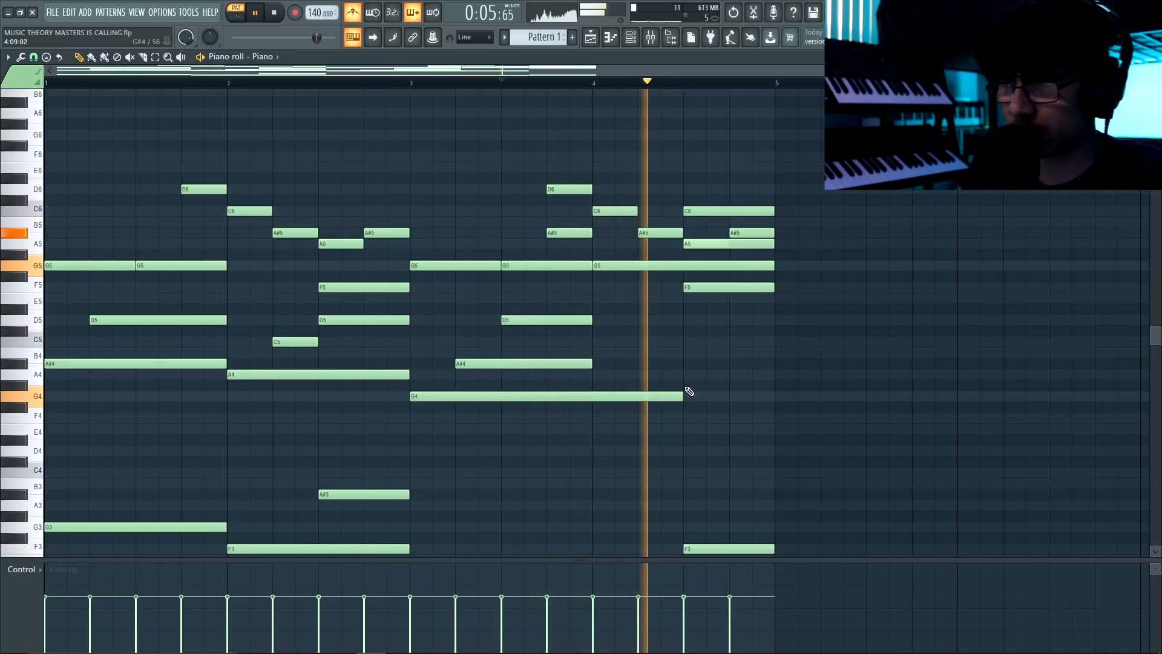
{"action": "key", "text": "space"}
Move the two-beat C6 on bar 4's third beat down two octaves to C4 and play the result
{"action": "left_click_drag", "start_coordinate": [628, 270], "coordinate": [487, 270]}
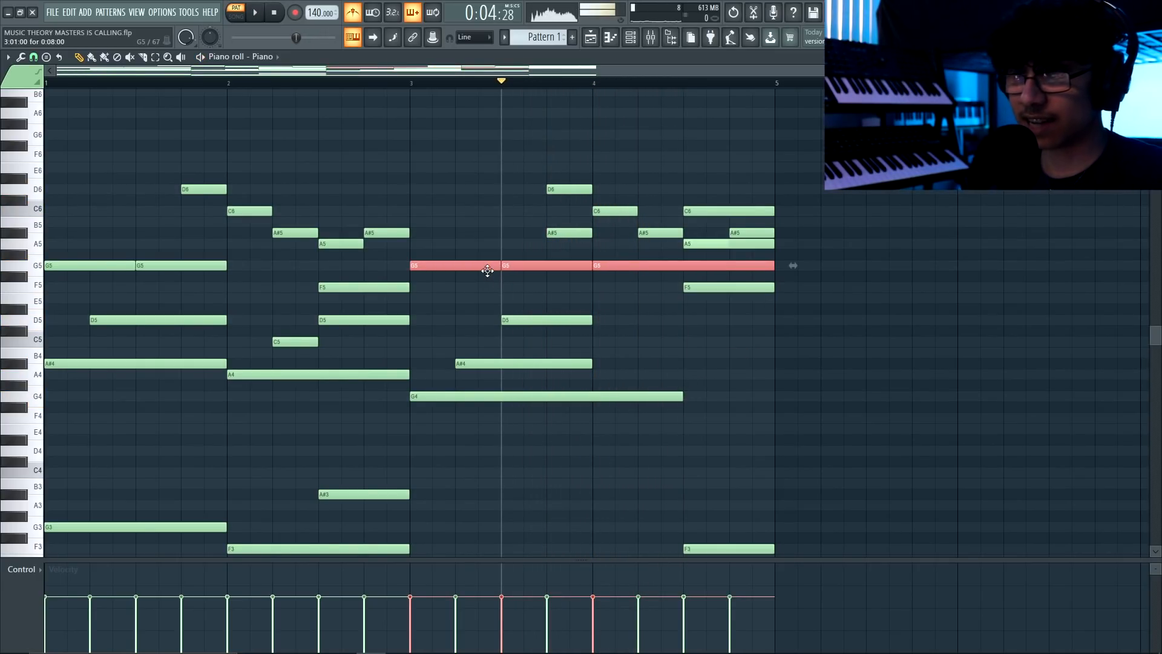
{"action": "left_click", "coordinate": [573, 286], "text": "ctrl"}
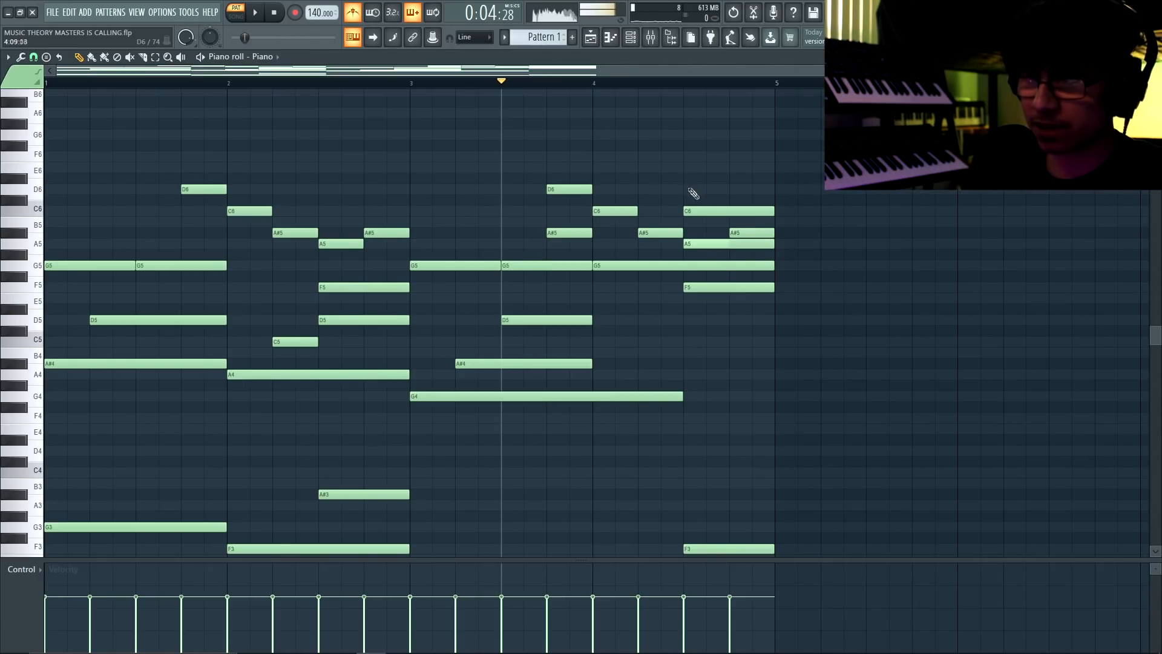
{"action": "left_click", "coordinate": [719, 209], "text": "ctrl"}
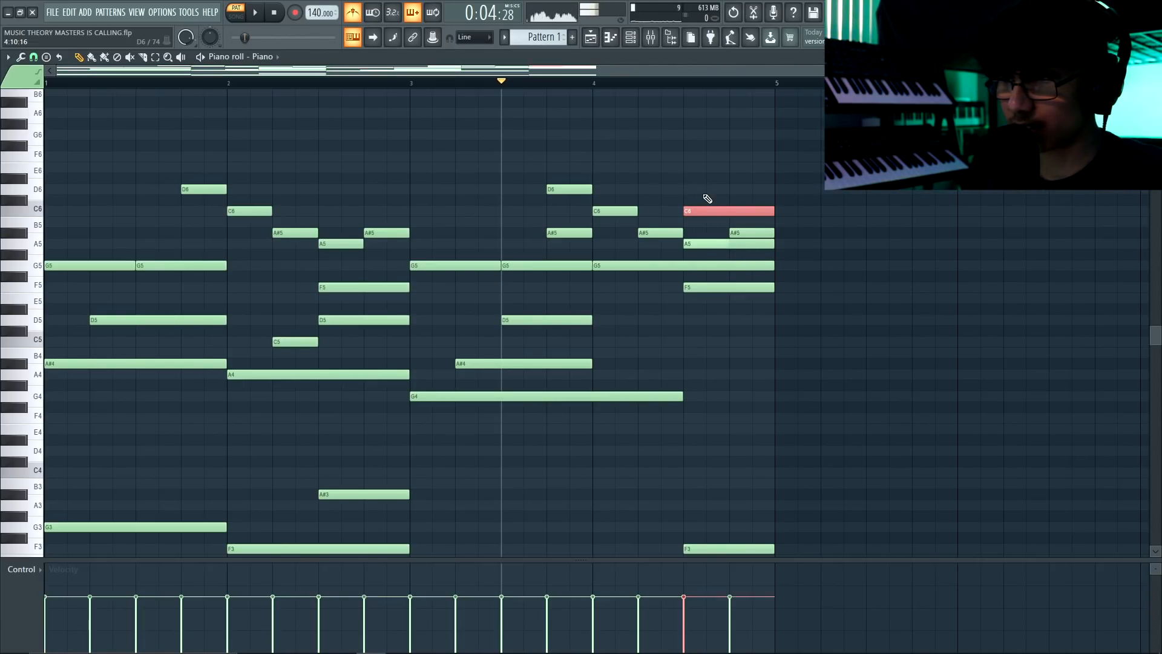
{"action": "key", "text": "ctrl+Down"}
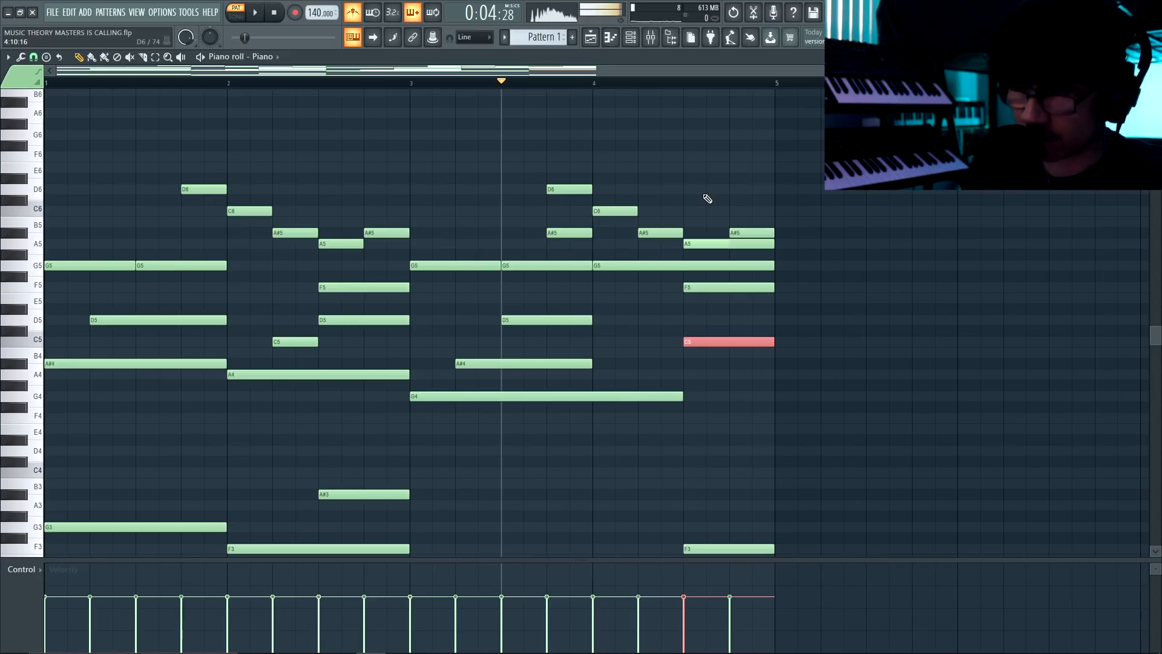
{"action": "key", "text": "ctrl+Down"}
{"action": "left_click", "coordinate": [743, 416], "text": "ctrl"}
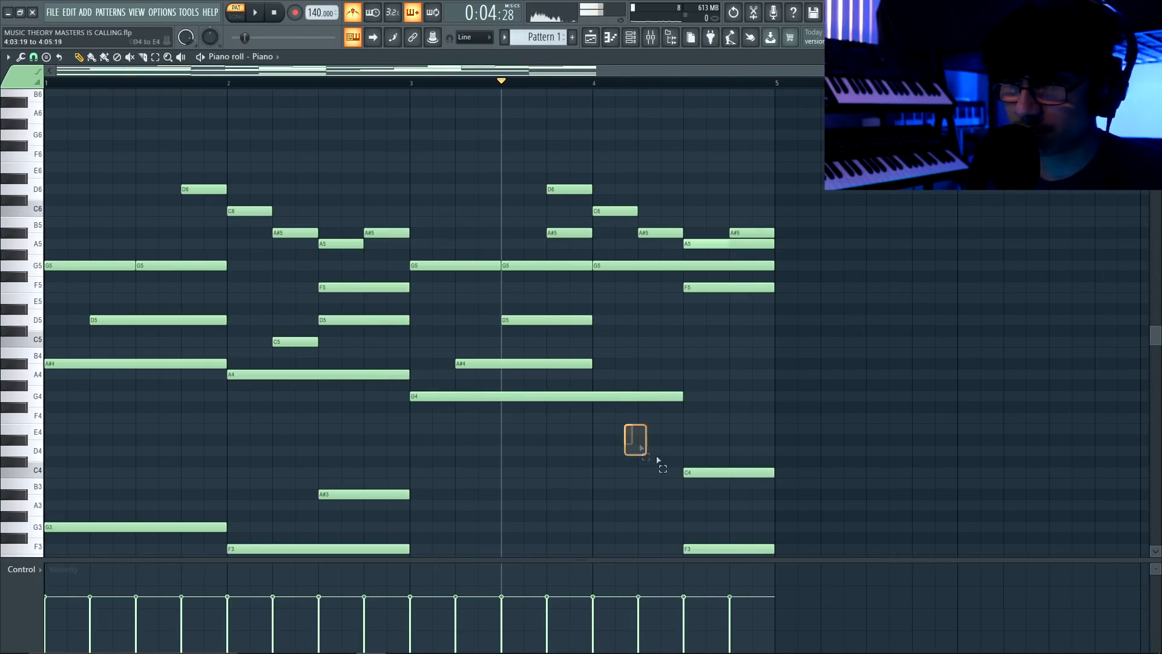
{"action": "left_click_drag", "start_coordinate": [639, 445], "coordinate": [795, 530]}
{"action": "key", "text": "space"}
Trim bar 4's G5 to its first two beats, add a one-beat D5 on the bar's last beat, and play
{"action": "left_click", "coordinate": [765, 439], "text": "ctrl"}
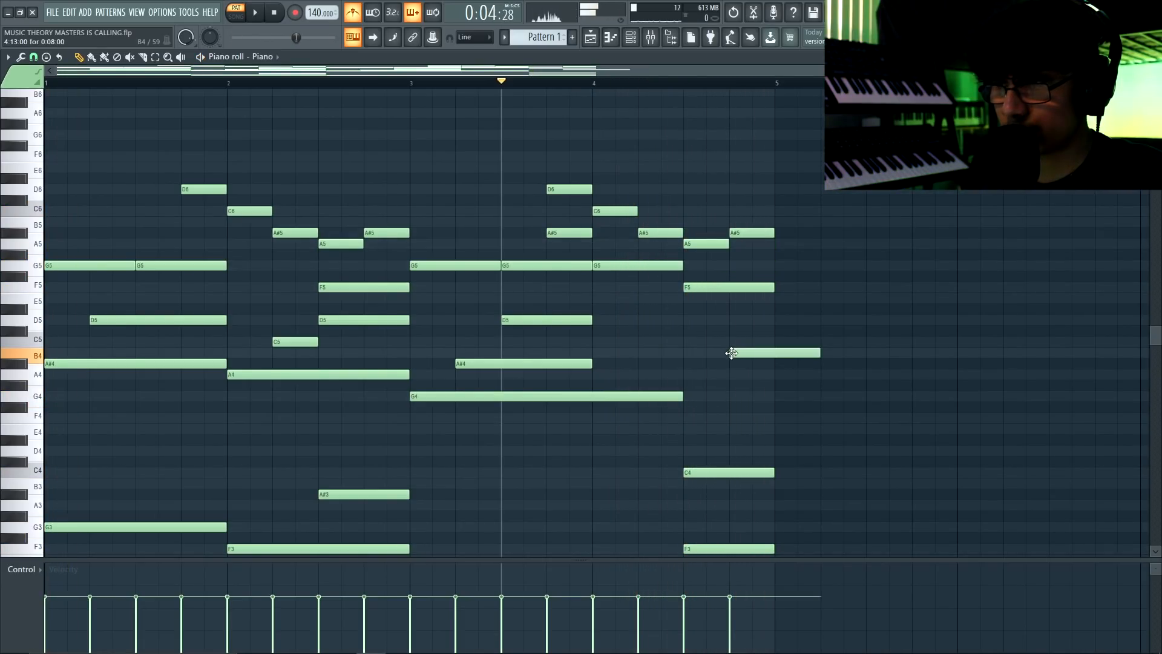
{"action": "left_click_drag", "start_coordinate": [731, 352], "coordinate": [730, 319]}
{"action": "key", "text": "space"}
{"action": "left_click_drag", "start_coordinate": [817, 322], "coordinate": [776, 323]}
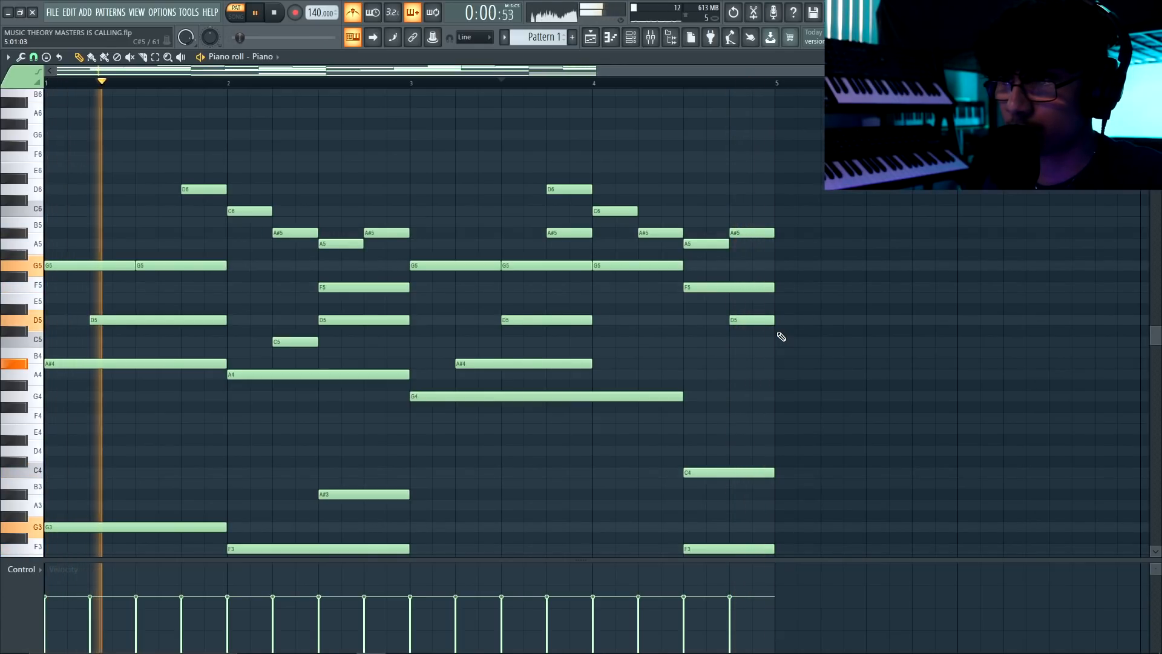
{"action": "key", "text": "space"}
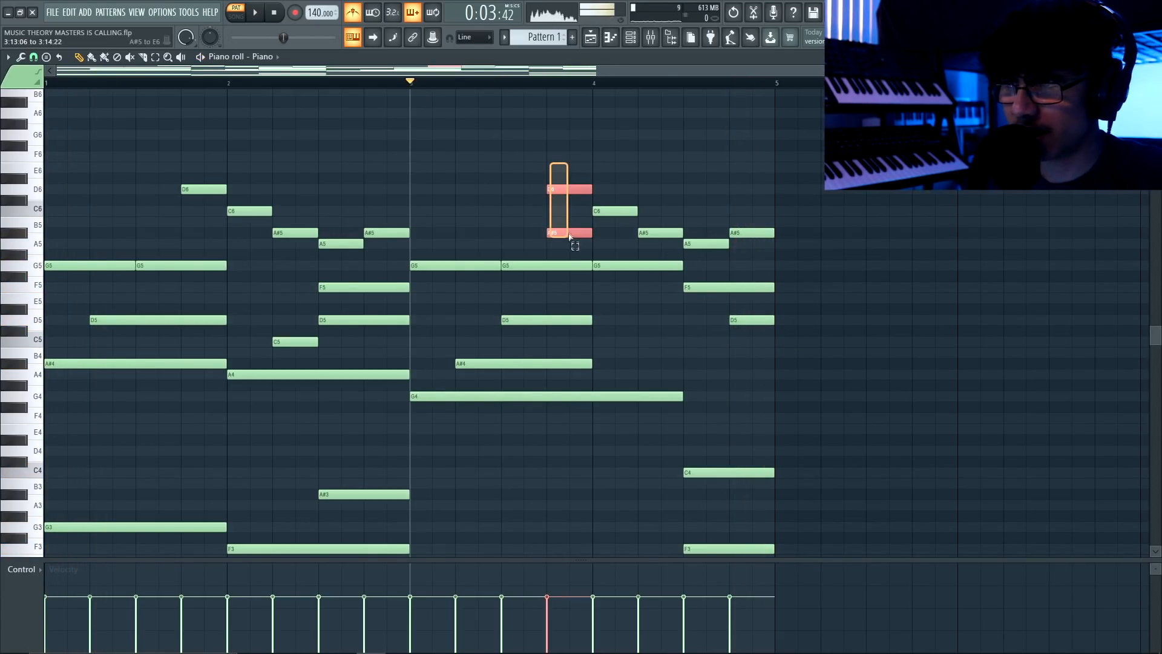
{"action": "key", "text": "space"}
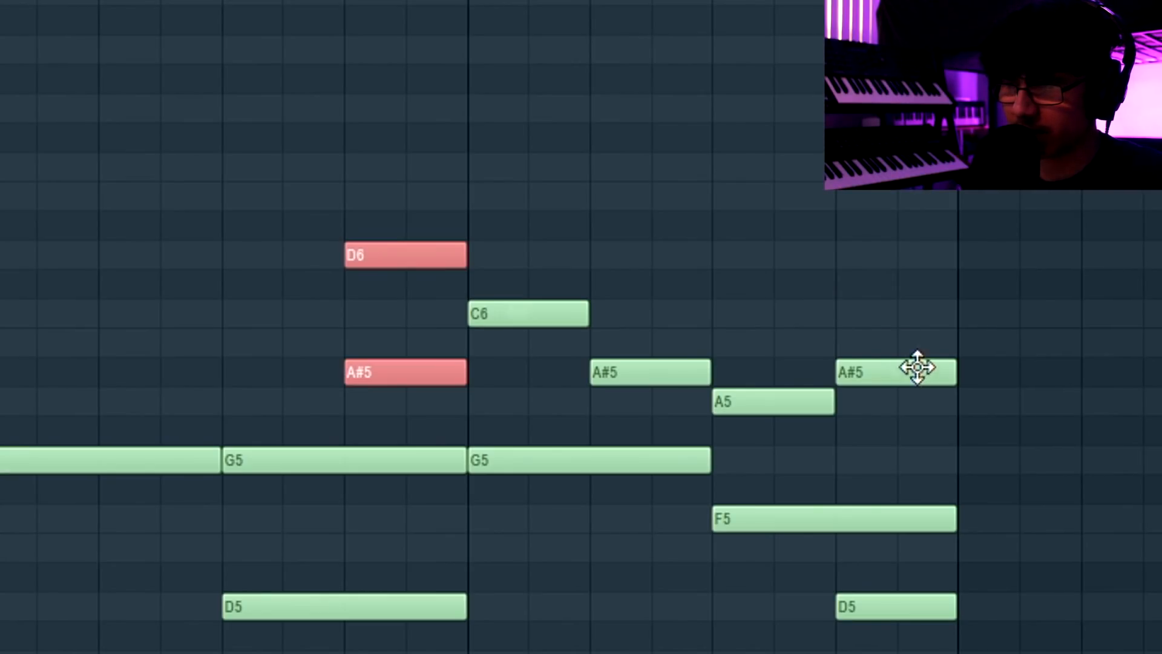
Try the D5 on bar 4's last beat an octave higher, return it to D5, and play from bar 3
{"action": "left_click", "coordinate": [915, 370]}
{"action": "left_click", "coordinate": [900, 607]}
{"action": "key", "text": "ctrl+Up"}
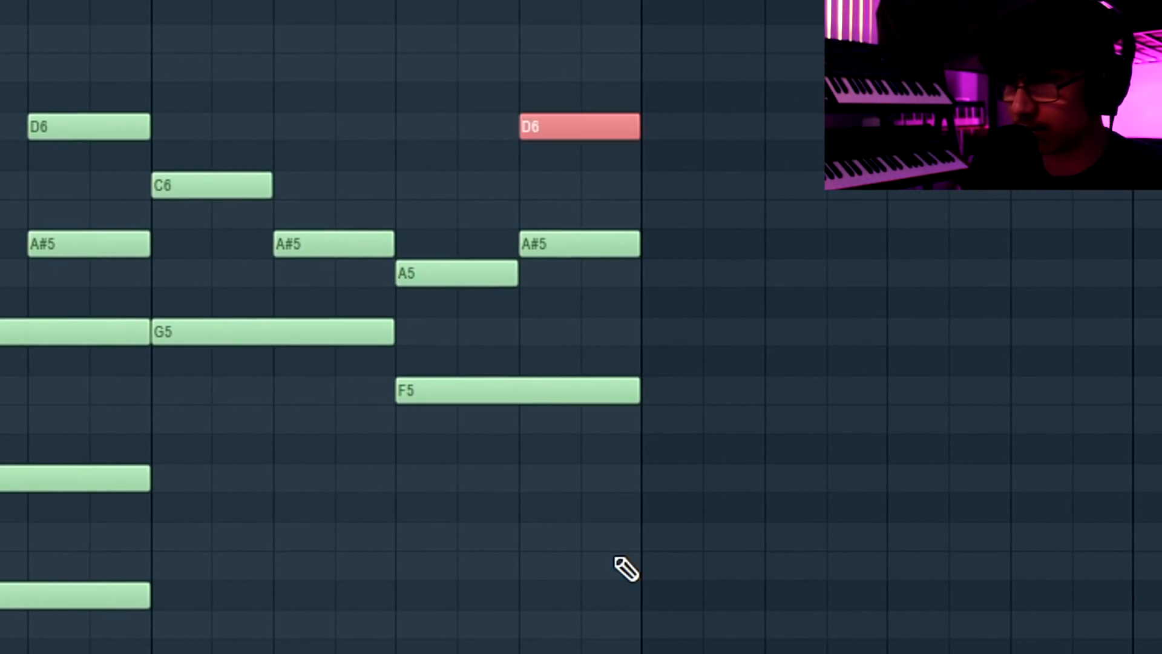
{"action": "key", "text": "ctrl+Down"}
{"action": "left_click", "coordinate": [591, 233], "text": "ctrl+shift"}
{"action": "left_click", "coordinate": [584, 228], "text": "ctrl"}
{"action": "key", "text": "space"}
{"action": "key", "text": "space"}
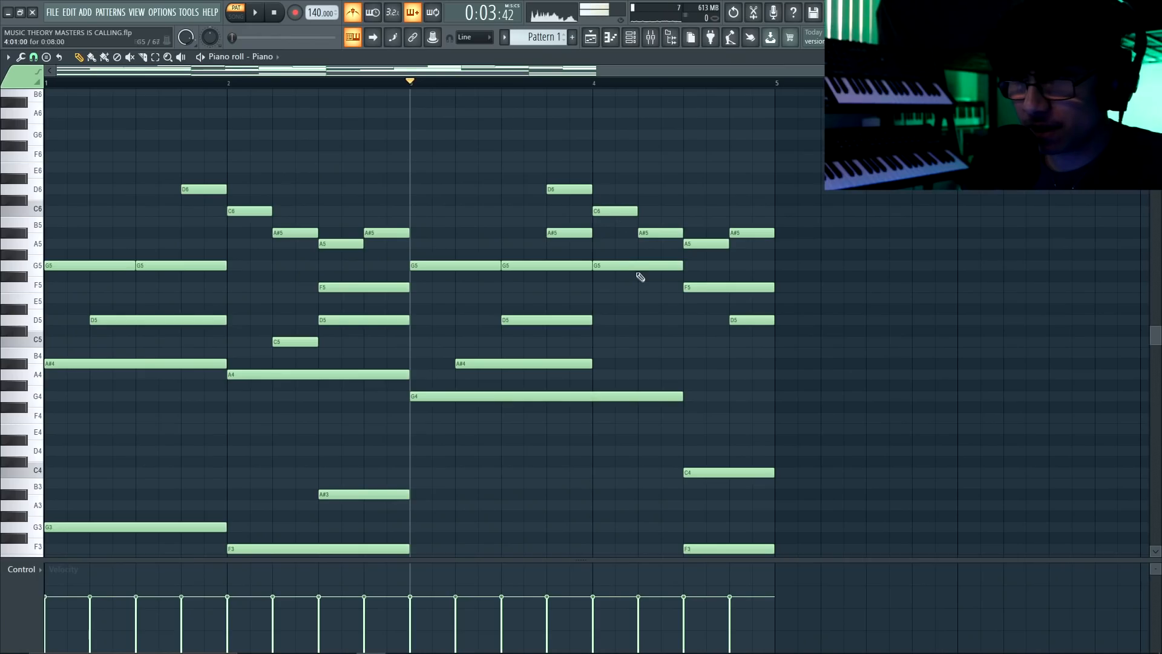
Add A#3 and A#4 on bar 4's second beat, stretching the A#4 and the long G4 to the bar's end
{"action": "scroll", "coordinate": [640, 277], "scroll_direction": "down", "scroll_amount": 3}
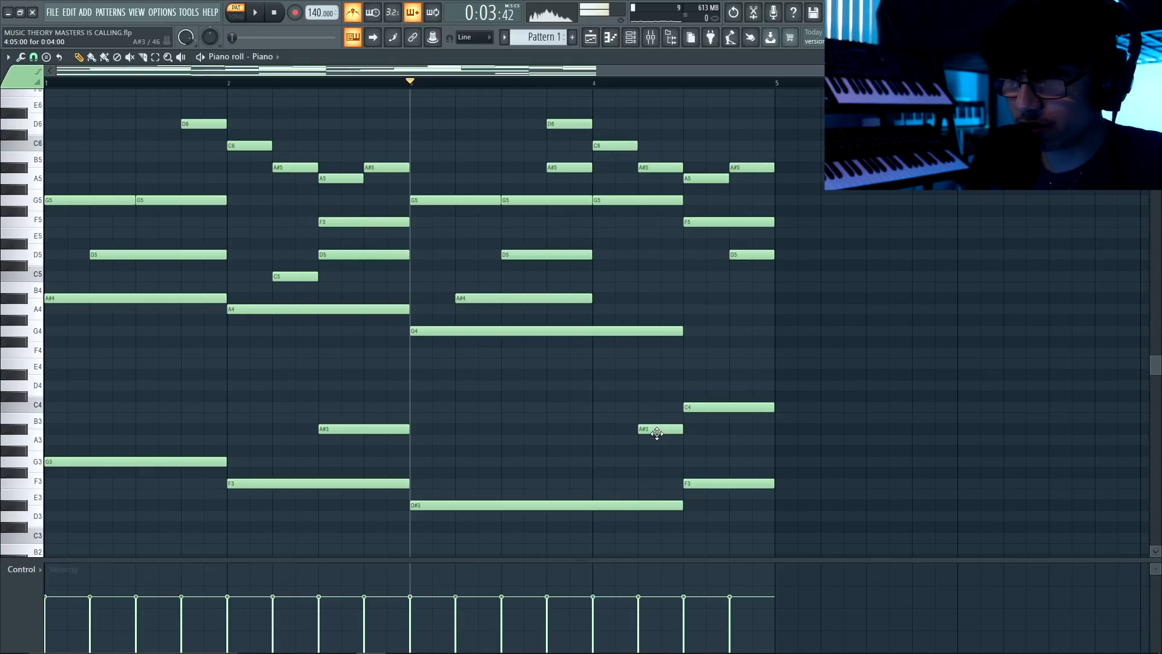
{"action": "key", "text": "space"}
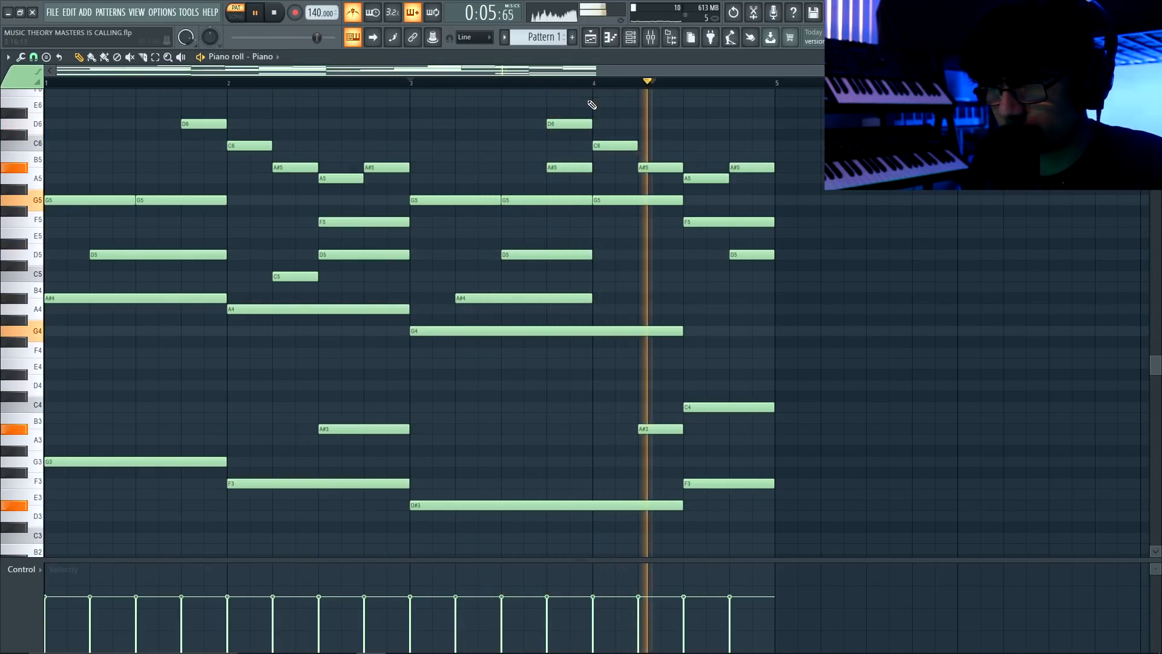
{"action": "left_click_drag", "start_coordinate": [642, 429], "coordinate": [639, 456]}
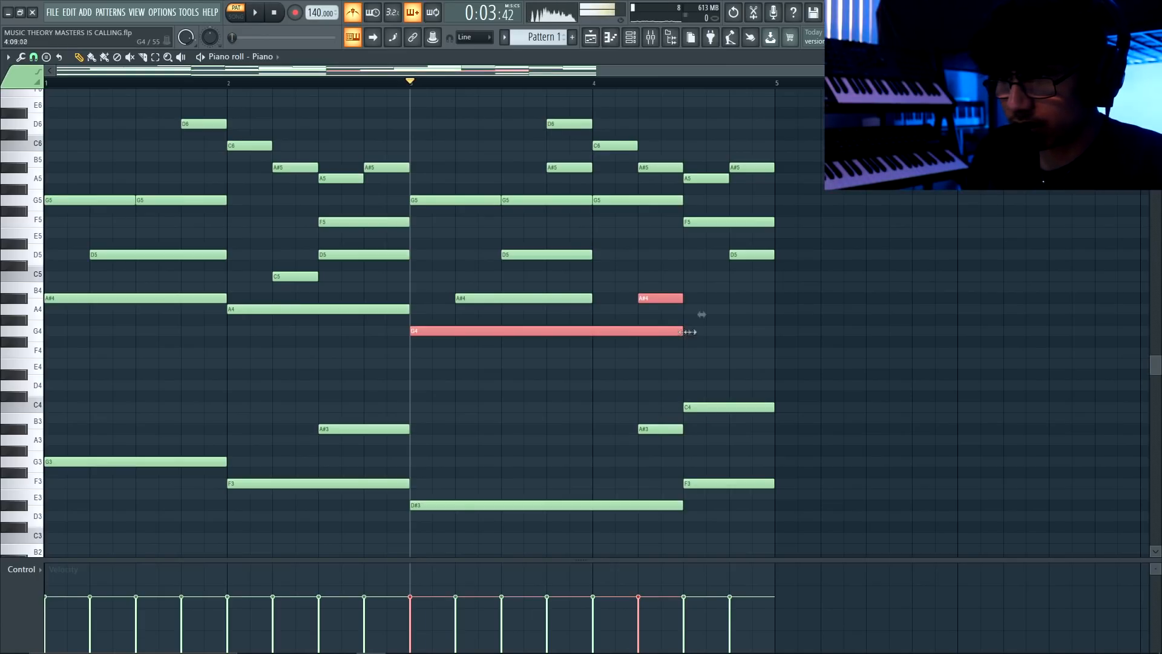
{"action": "left_click_drag", "start_coordinate": [687, 332], "coordinate": [773, 331]}
{"action": "key", "text": "space"}
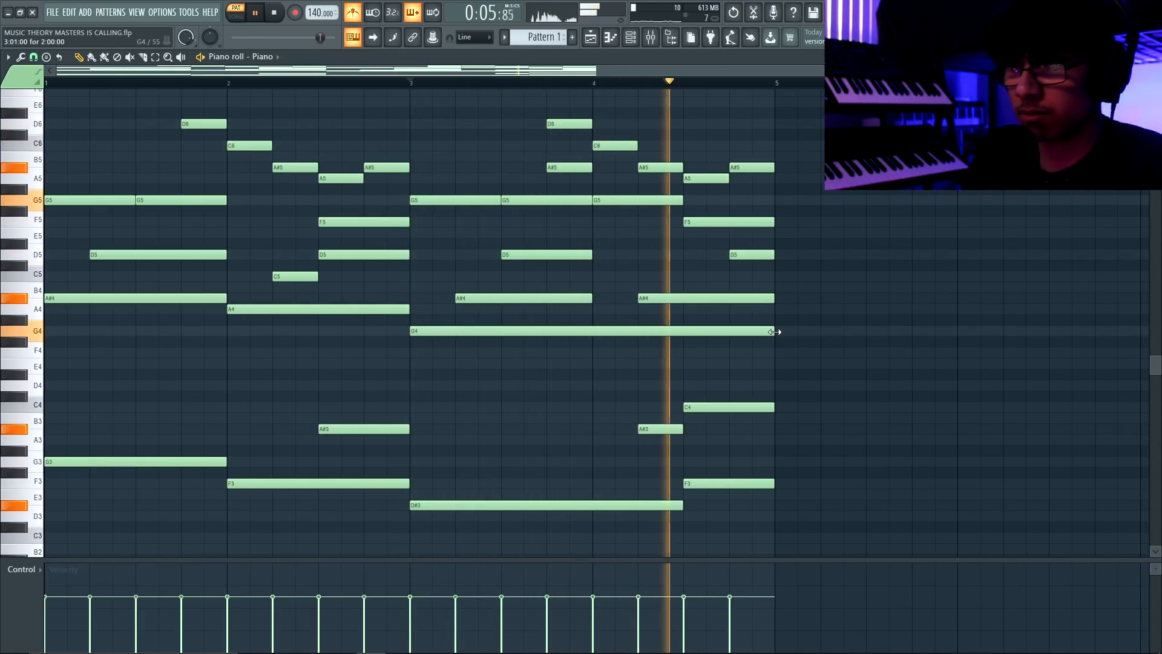
{"action": "key", "text": "space"}
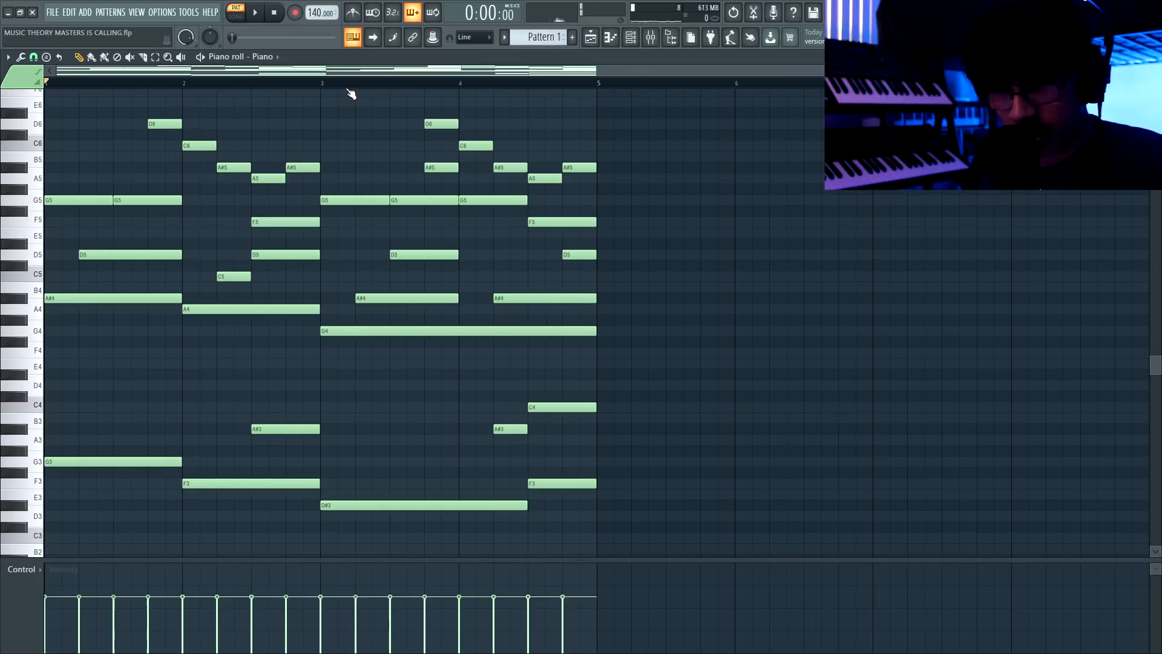
Apply a slight strum to the whole pattern with the Strumizer's start time strength while listening to it
{"action": "key", "text": "alt+s"}
{"action": "key", "text": "space"}
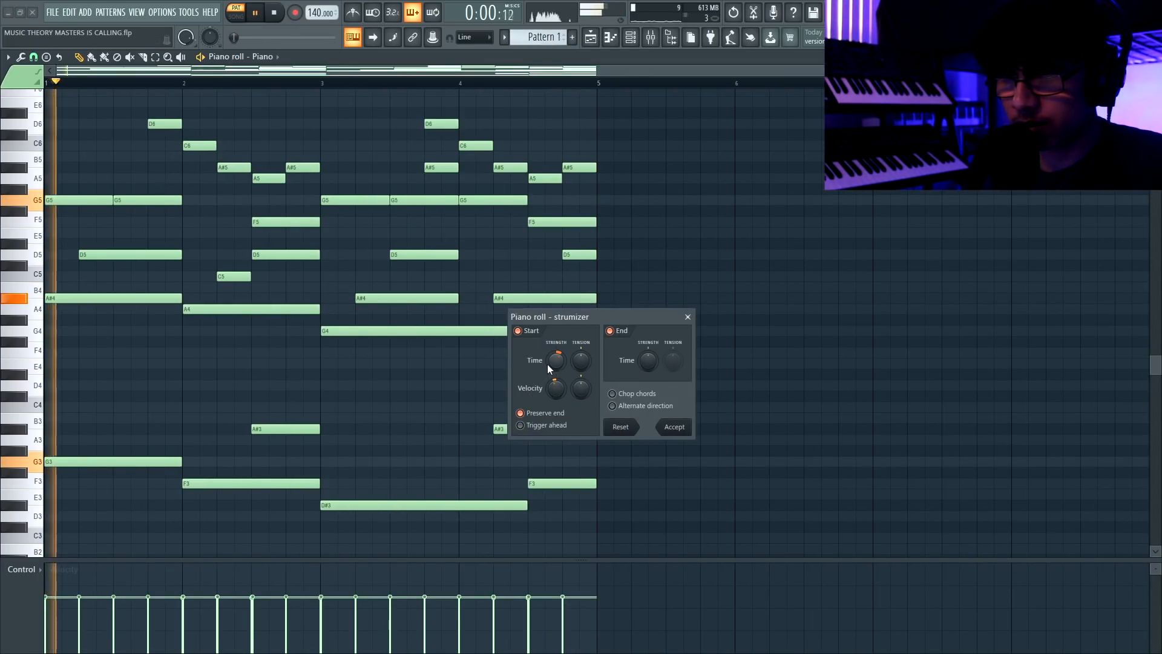
{"action": "left_click_drag", "start_coordinate": [551, 362], "coordinate": [552, 357]}
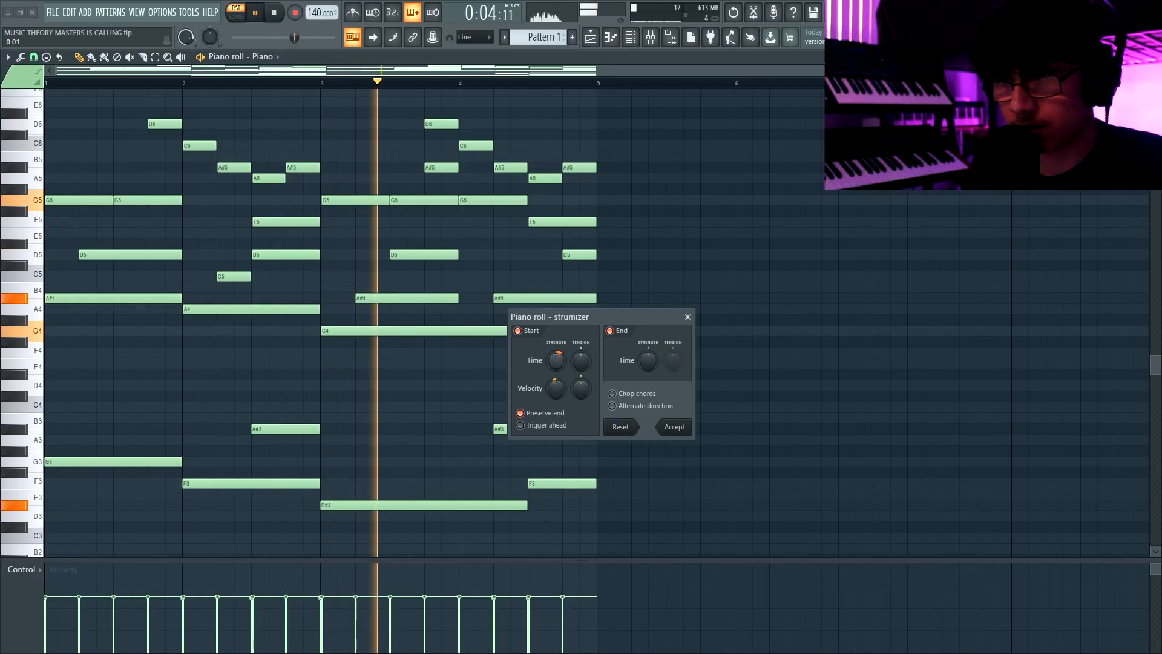
{"action": "key", "text": "space"}
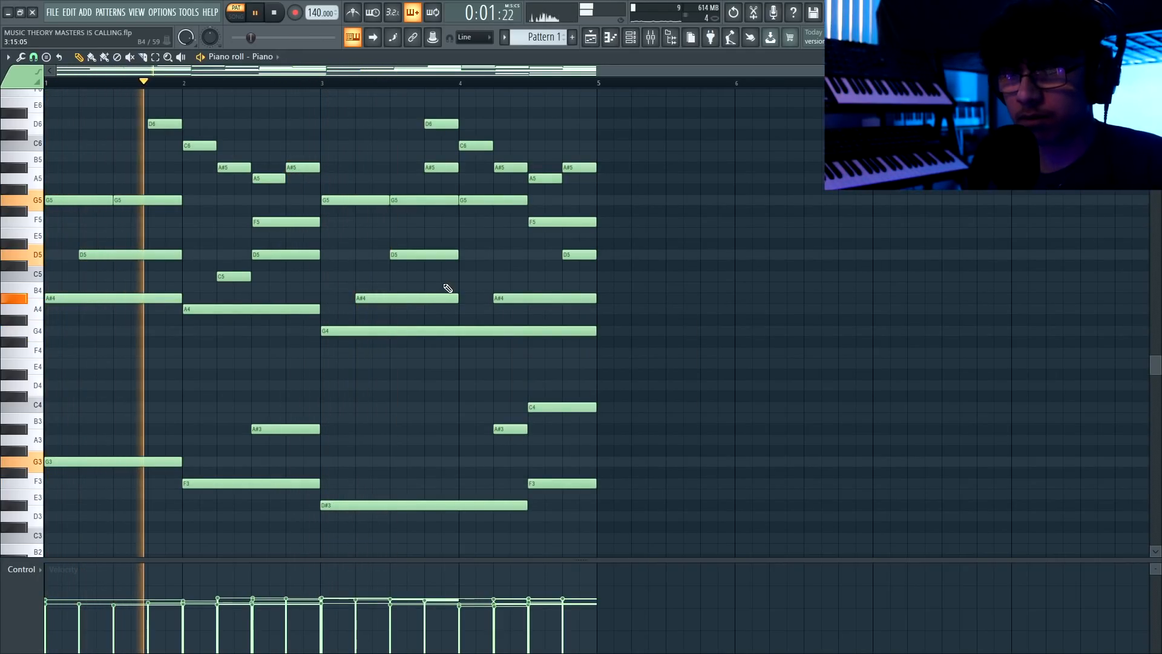
Set the Piano channel's volume to 84% during playback
{"action": "key", "text": "F6"}
{"action": "left_click_drag", "start_coordinate": [417, 175], "coordinate": [418, 168]}
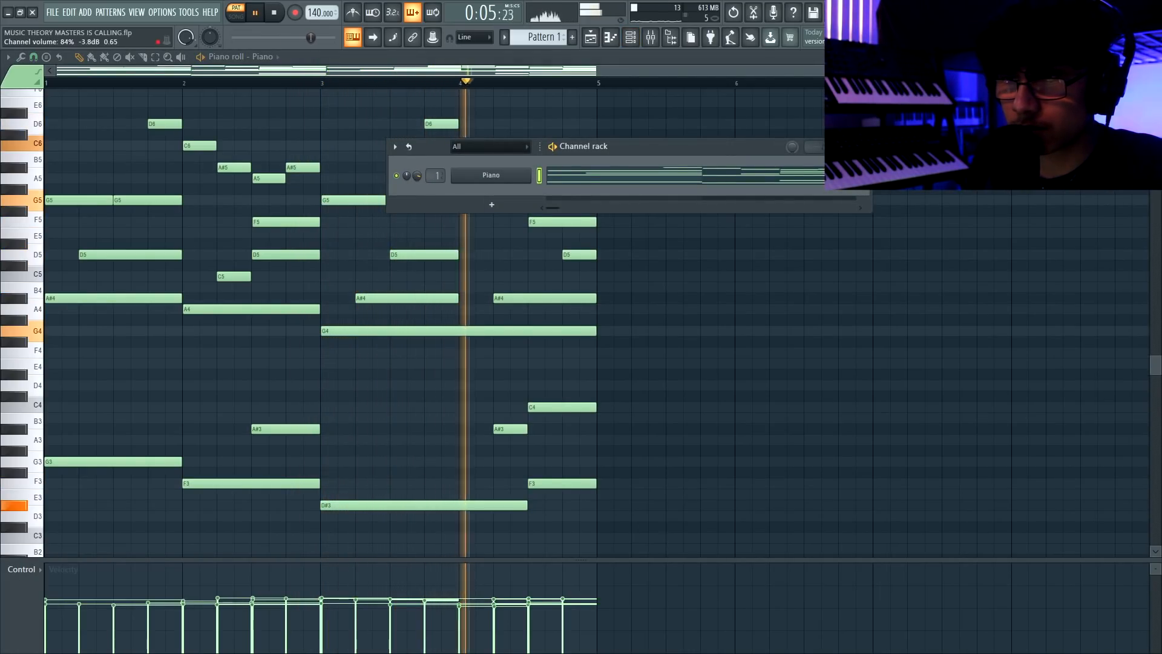
{"action": "key", "text": "F6"}
{"action": "key", "text": "space"}
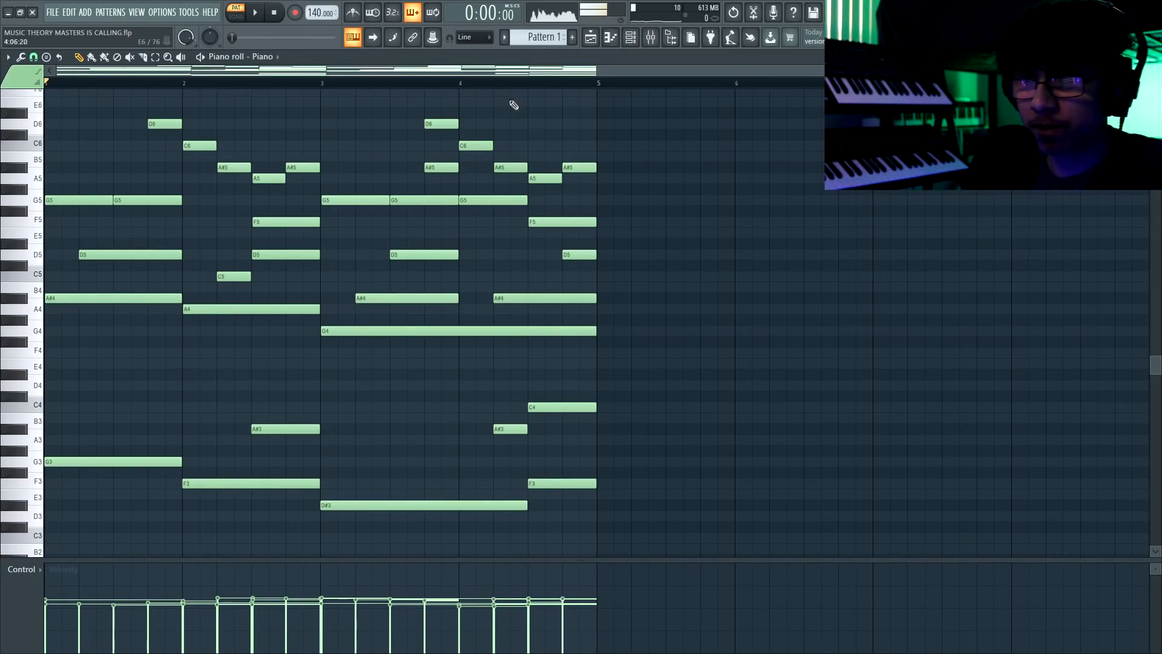
Clone the pattern as Pattern 2 and delete its melody notes above G5
{"action": "left_click", "coordinate": [504, 37]}
{"action": "left_click", "coordinate": [567, 168]}
{"action": "left_click_drag", "start_coordinate": [144, 98], "coordinate": [676, 195]}
{"action": "key", "text": "Delete"}
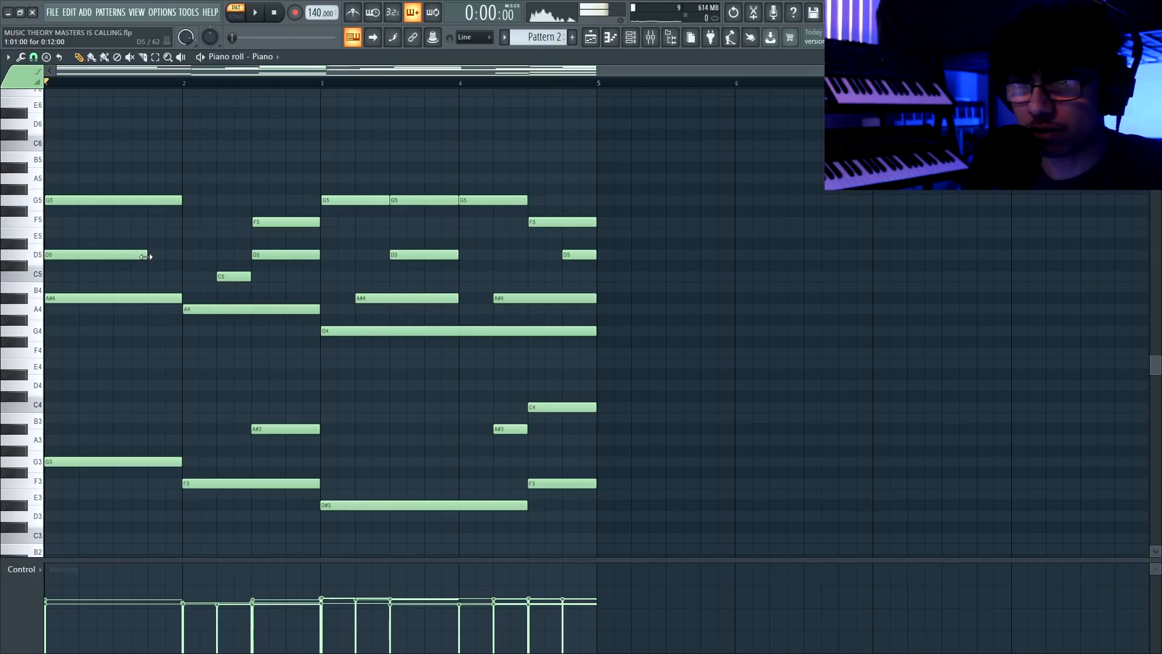
Simplify bars 1 and 2 of Pattern 2 by sustaining D5 through bar 1, F5 through bar 2, and C5 over bar 2's first two beats
{"action": "left_click_drag", "start_coordinate": [171, 257], "coordinate": [203, 274]}
{"action": "key", "text": "space"}
{"action": "key", "text": "space"}
{"action": "left_click_drag", "start_coordinate": [212, 219], "coordinate": [320, 221]}
{"action": "left_click_drag", "start_coordinate": [217, 280], "coordinate": [250, 277]}
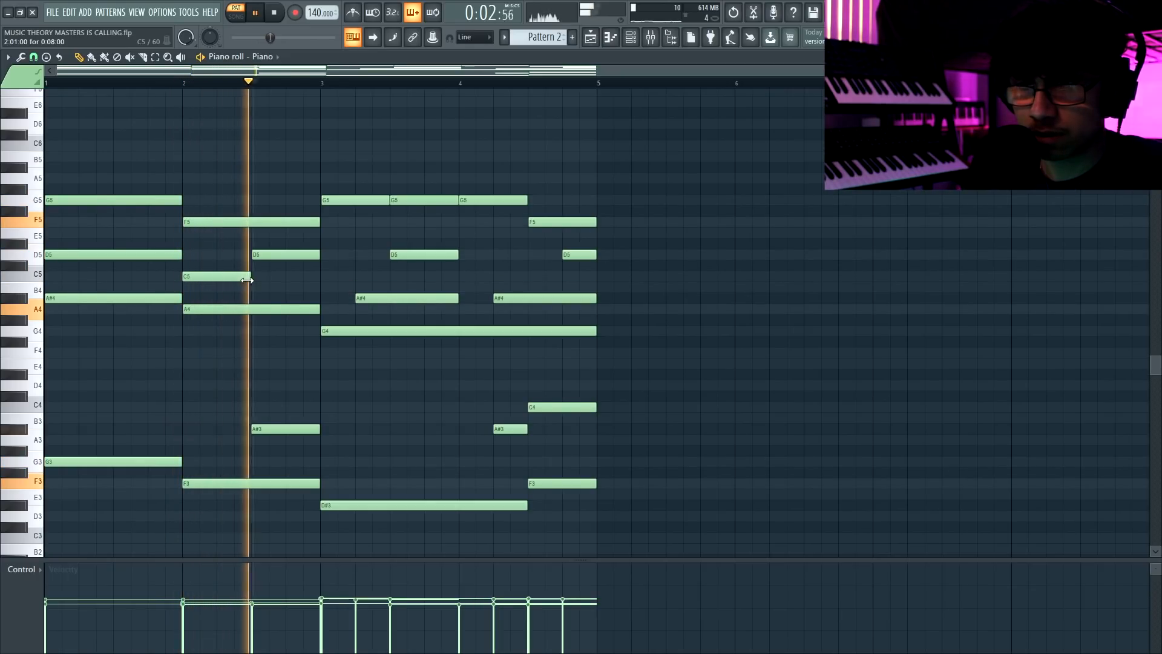
{"action": "key", "text": "space"}
Simplify bars 3 and 4 of Pattern 2 into full-bar A#4, D5 and G5 notes and remove bar 4's A#3
{"action": "left_click_drag", "start_coordinate": [368, 293], "coordinate": [352, 300]}
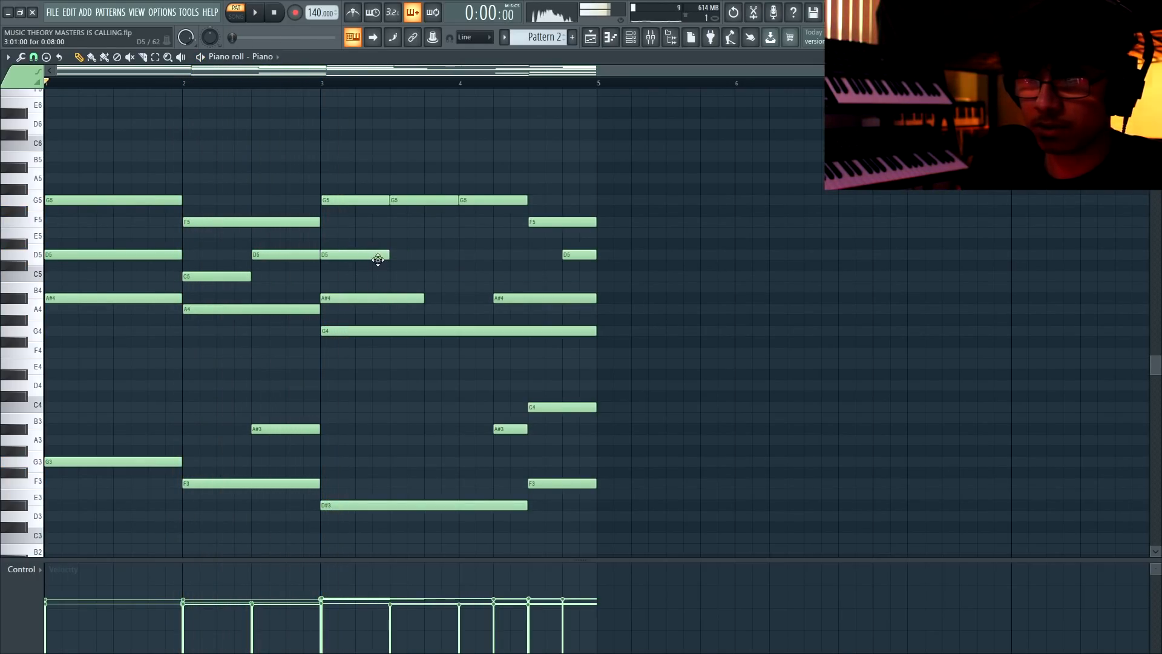
{"action": "key", "text": "space"}
{"action": "left_click_drag", "start_coordinate": [415, 303], "coordinate": [474, 272]}
{"action": "left_click", "coordinate": [423, 236]}
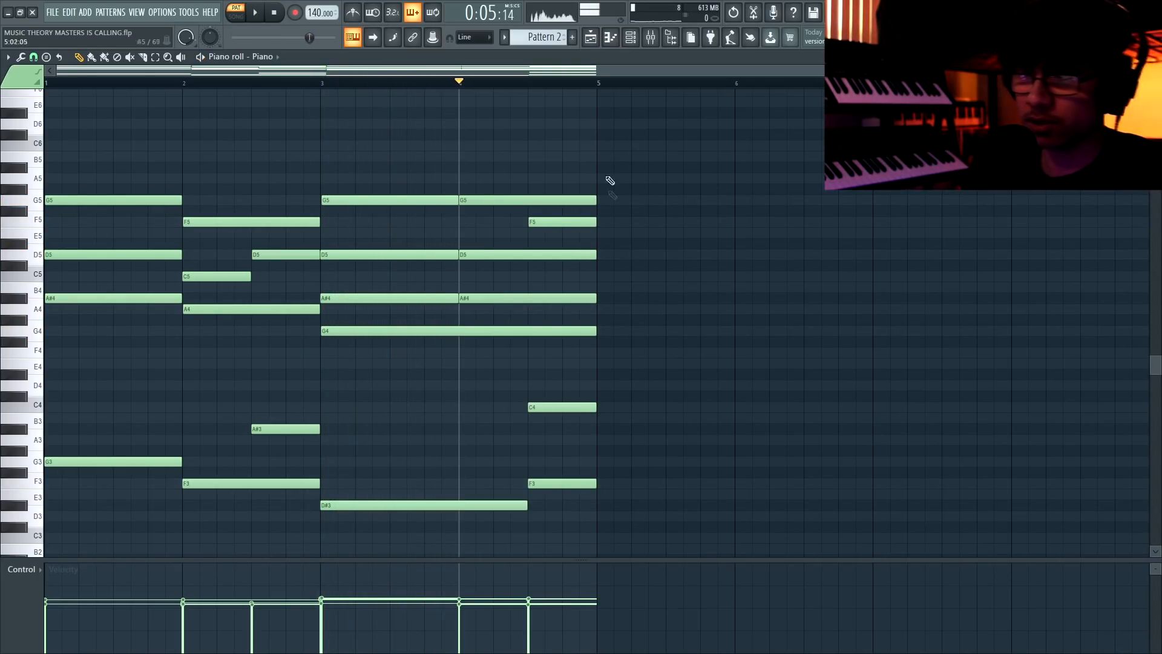
Render both patterns as audio clips and lay them back to back on playlist track 1, each trimmed to four bars
{"action": "left_click", "coordinate": [590, 37]}
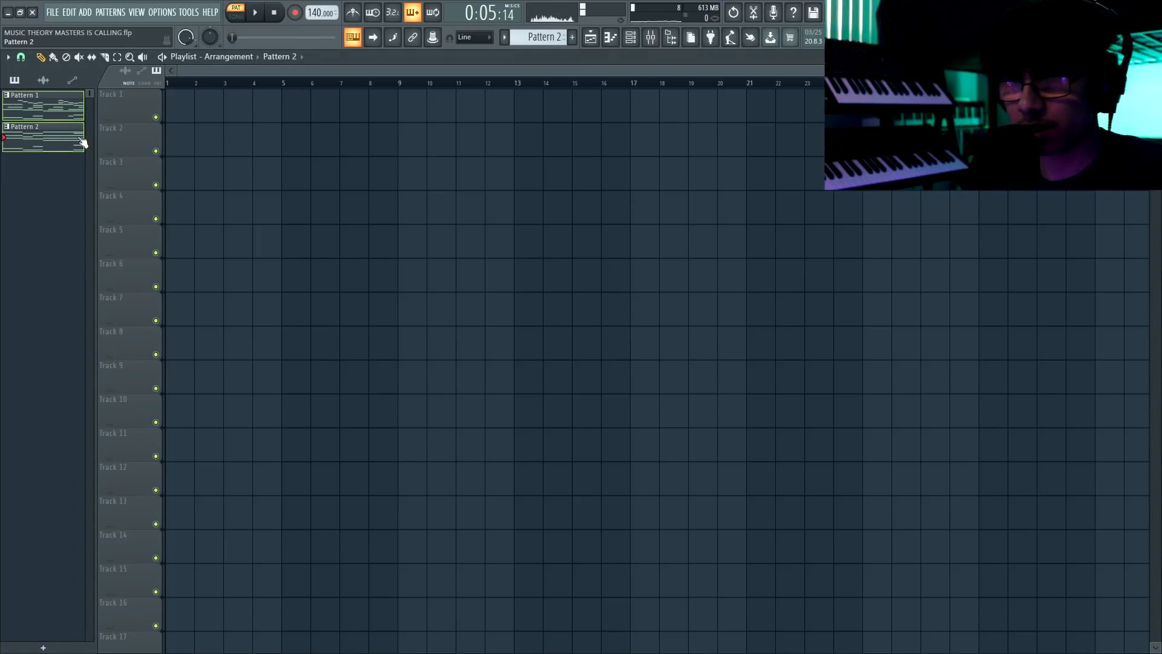
{"action": "right_click", "coordinate": [78, 138]}
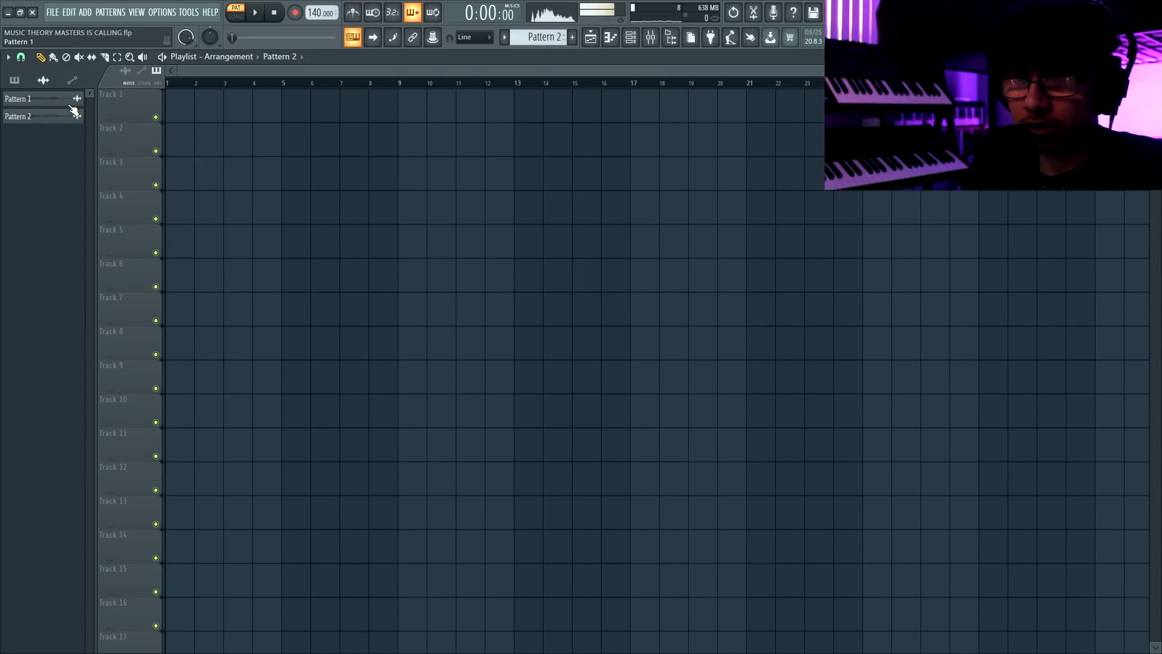
{"action": "left_click_drag", "start_coordinate": [48, 105], "coordinate": [283, 114]}
{"action": "left_click_drag", "start_coordinate": [84, 123], "coordinate": [181, 138]}
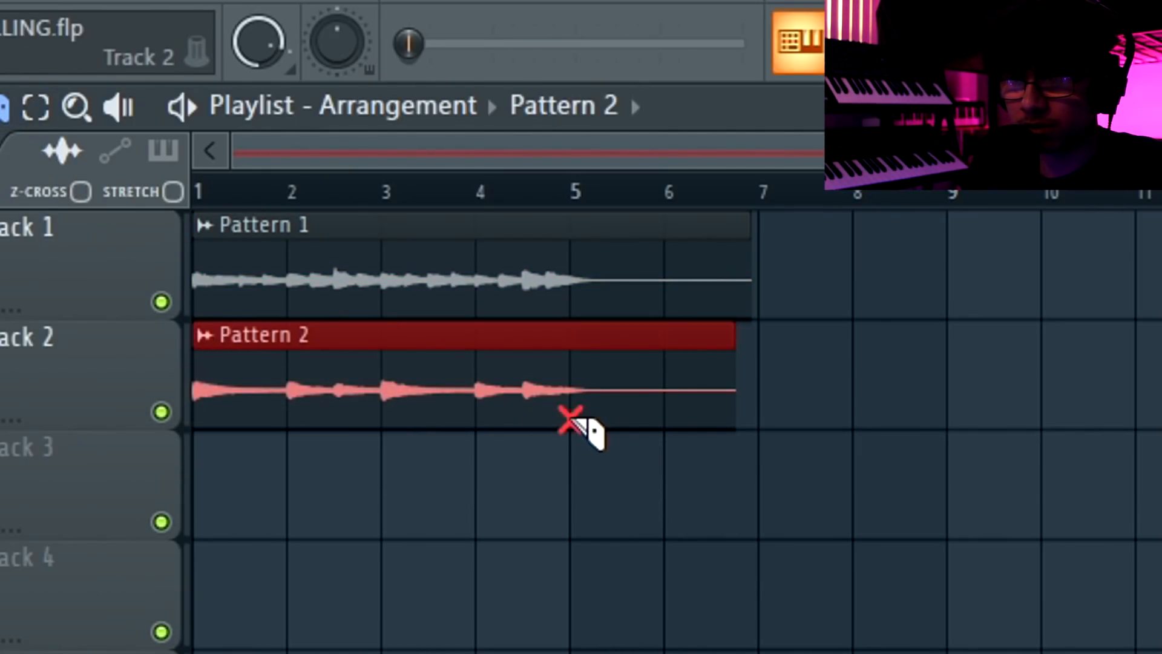
{"action": "left_click_drag", "start_coordinate": [571, 419], "coordinate": [582, 240]}
{"action": "left_click_drag", "start_coordinate": [414, 388], "coordinate": [795, 275]}
Rename the Pattern 1 audio clip as piano
{"action": "type", "text": "OIANO"}
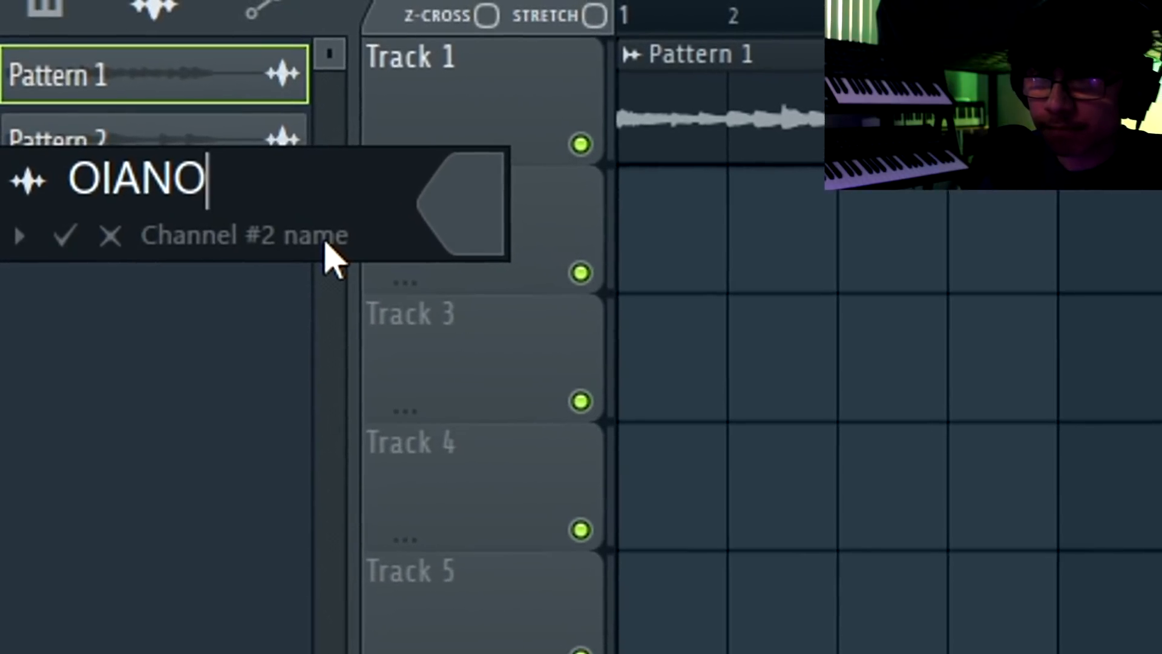
{"action": "key", "text": "BackSpace"}
{"action": "key", "text": "BackSpace"}
{"action": "key", "text": "BackSpace"}
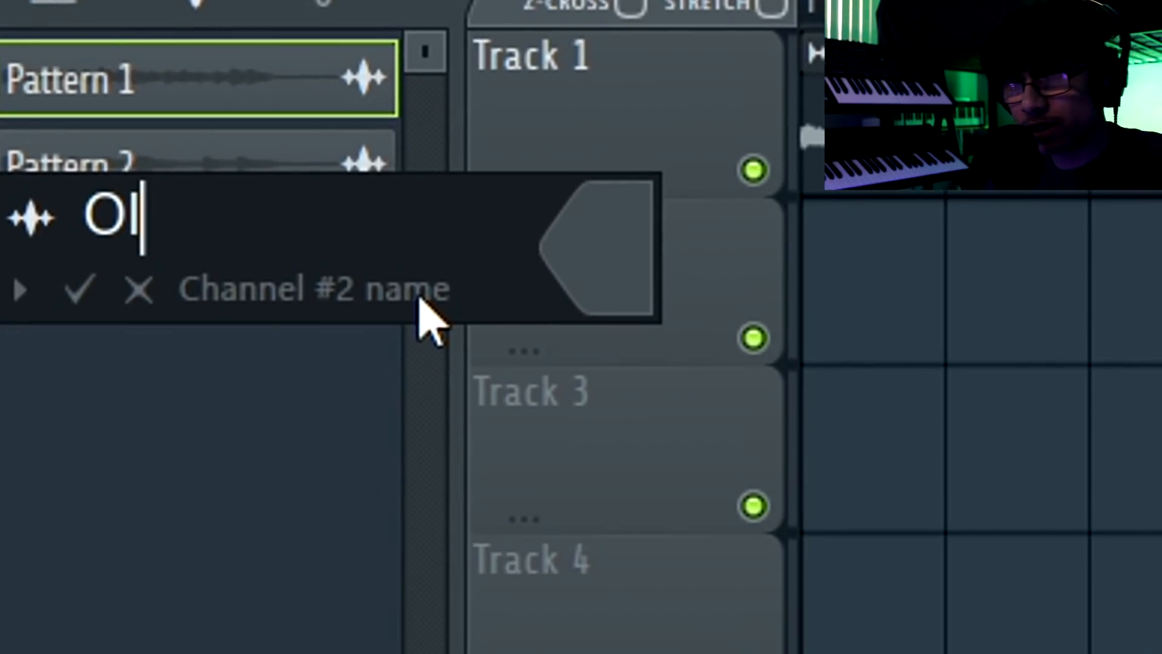
{"action": "key", "text": "BackSpace"}
{"action": "key", "text": "BackSpace"}
{"action": "type", "text": "piano"}
{"action": "key", "text": "Return"}
Rename the Pattern 2 audio clip as piano simple and save the project
{"action": "right_click", "coordinate": [186, 162]}
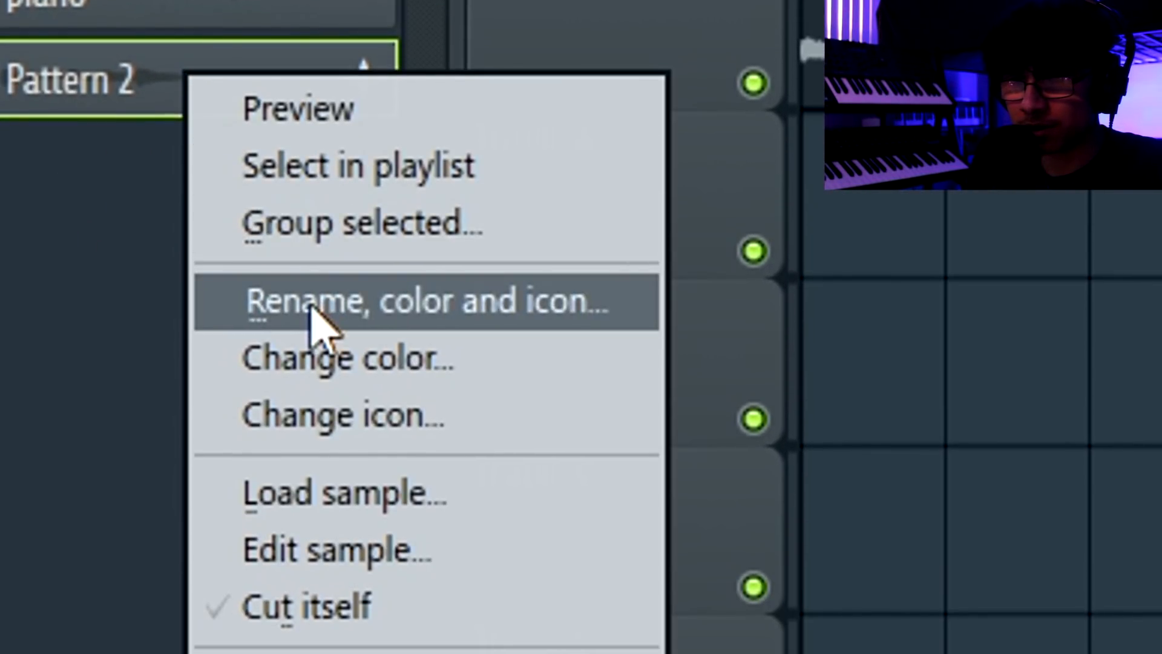
{"action": "left_click", "coordinate": [319, 315]}
{"action": "type", "text": "flu"}
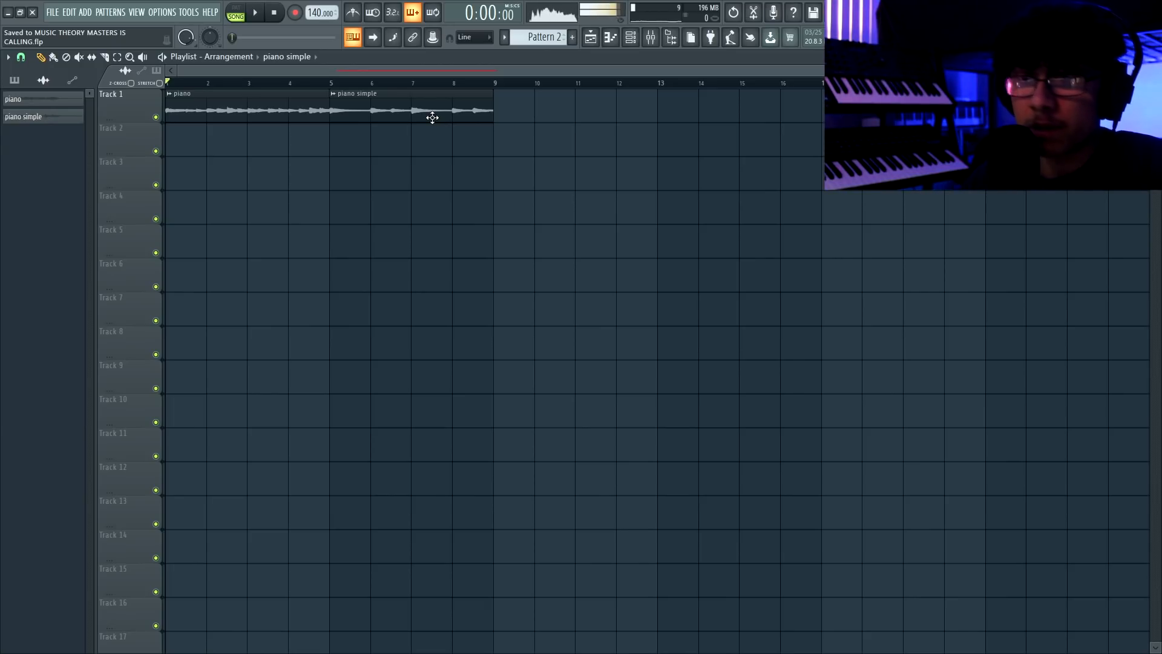
Audition kick samples from the FUSION drum kit's Kicks folder
{"action": "key", "text": "alt+F8"}
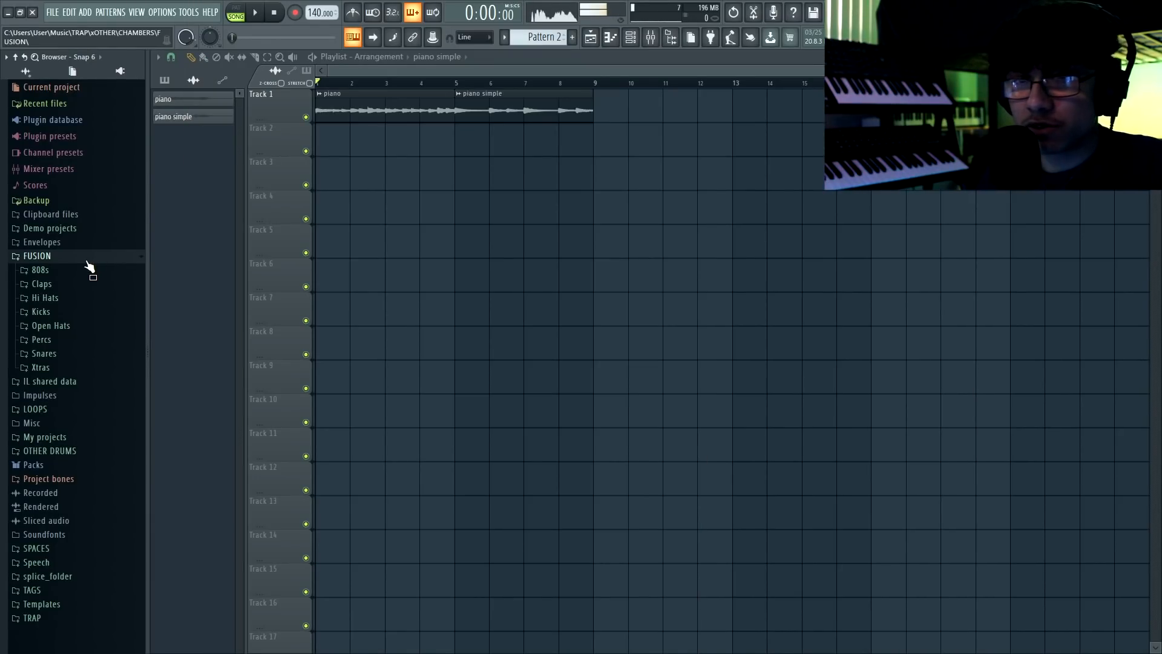
{"action": "left_click", "coordinate": [79, 289]}
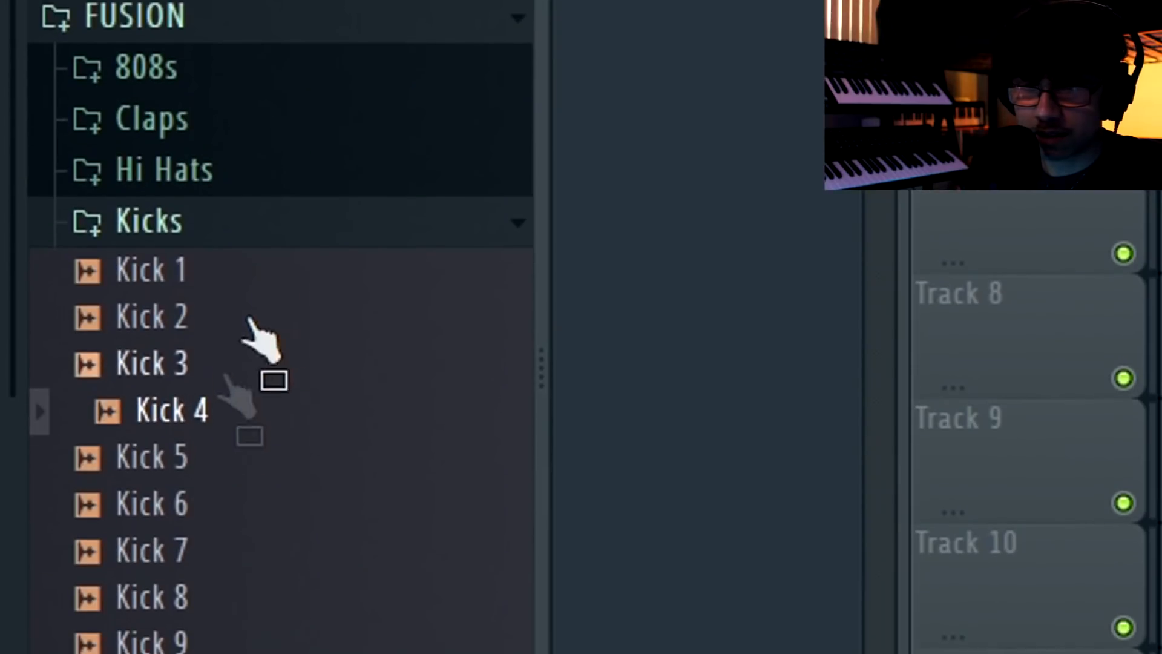
{"action": "left_click", "coordinate": [70, 312]}
{"action": "left_click", "coordinate": [72, 340]}
{"action": "left_click", "coordinate": [70, 329]}
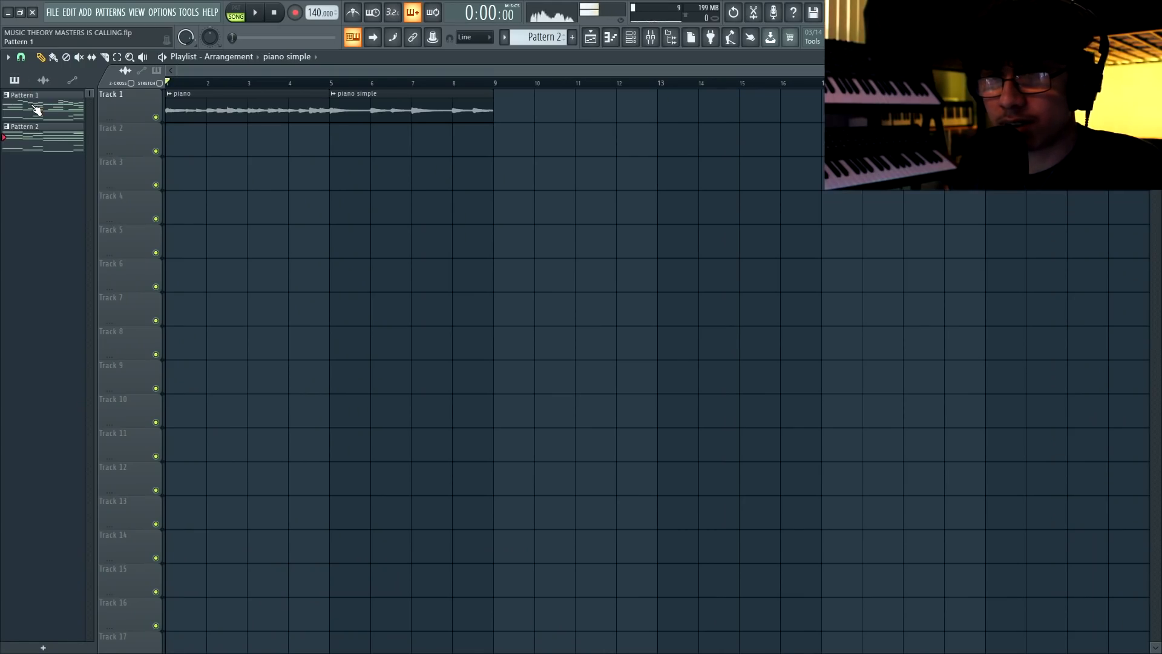
Copy the bass notes of Pattern 1's piano into the 808 4 channel of a new Pattern 3
{"action": "double_click", "coordinate": [36, 108]}
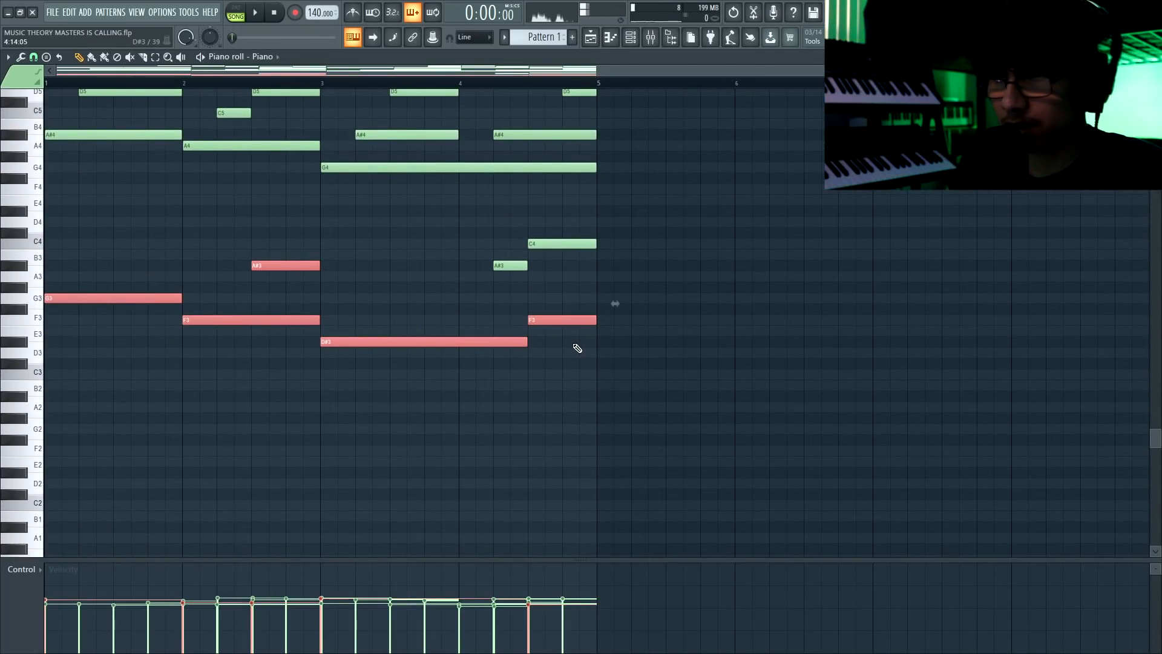
{"action": "left_click", "coordinate": [572, 36]}
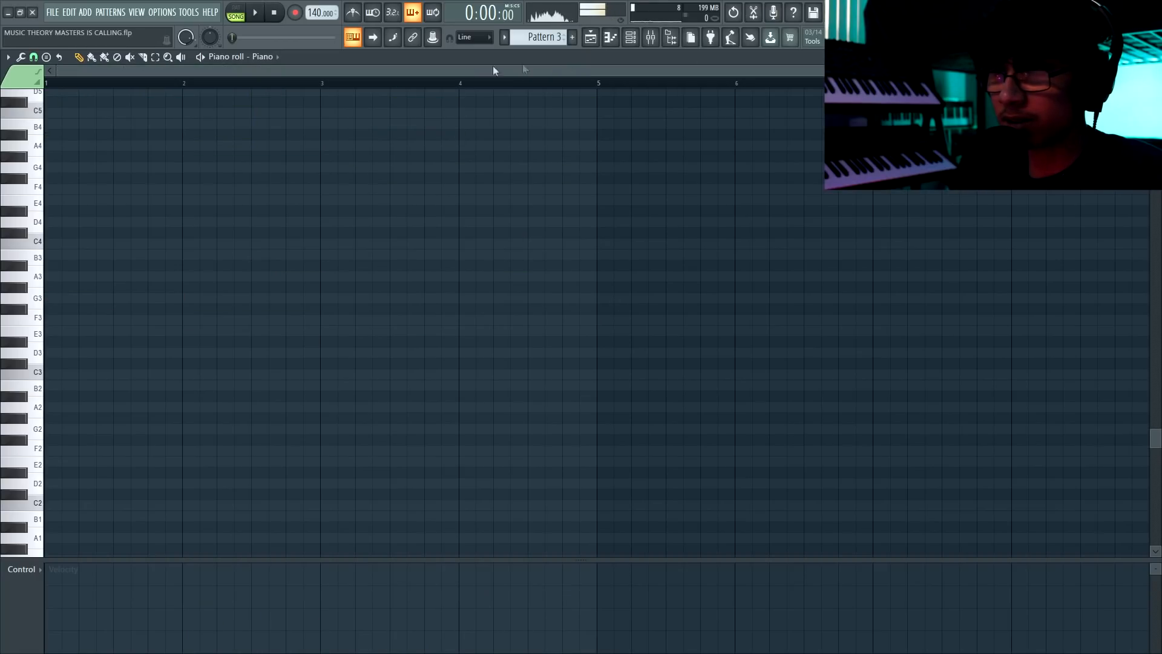
{"action": "left_click", "coordinate": [274, 57]}
{"action": "left_click", "coordinate": [271, 124]}
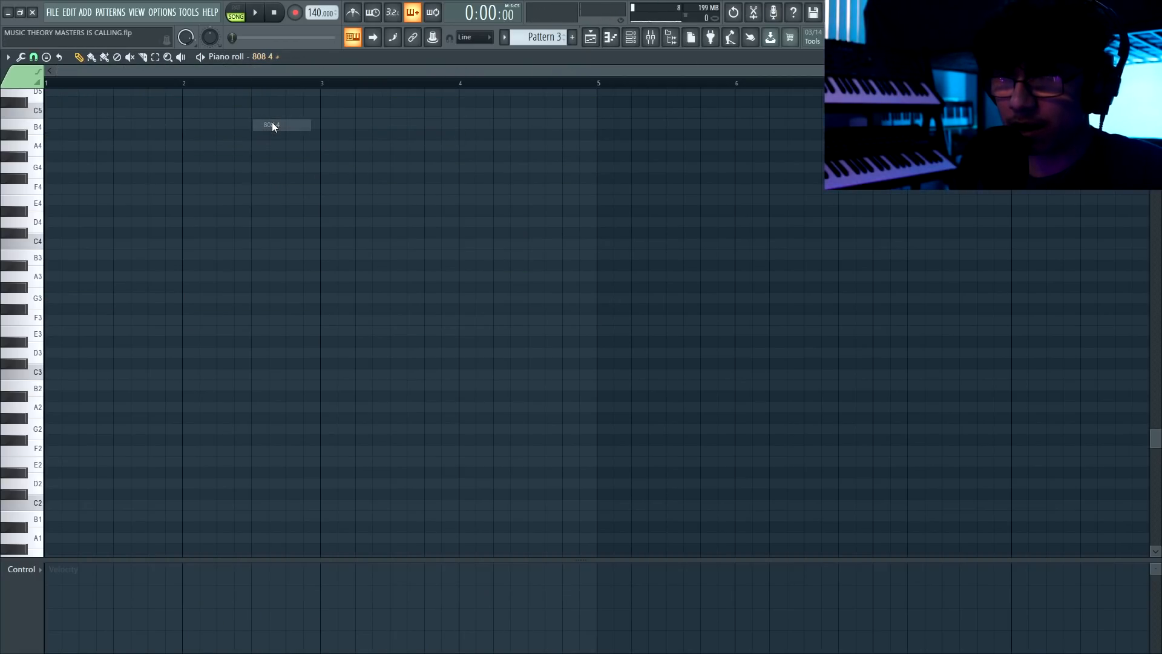
{"action": "key", "text": "ctrl+v"}
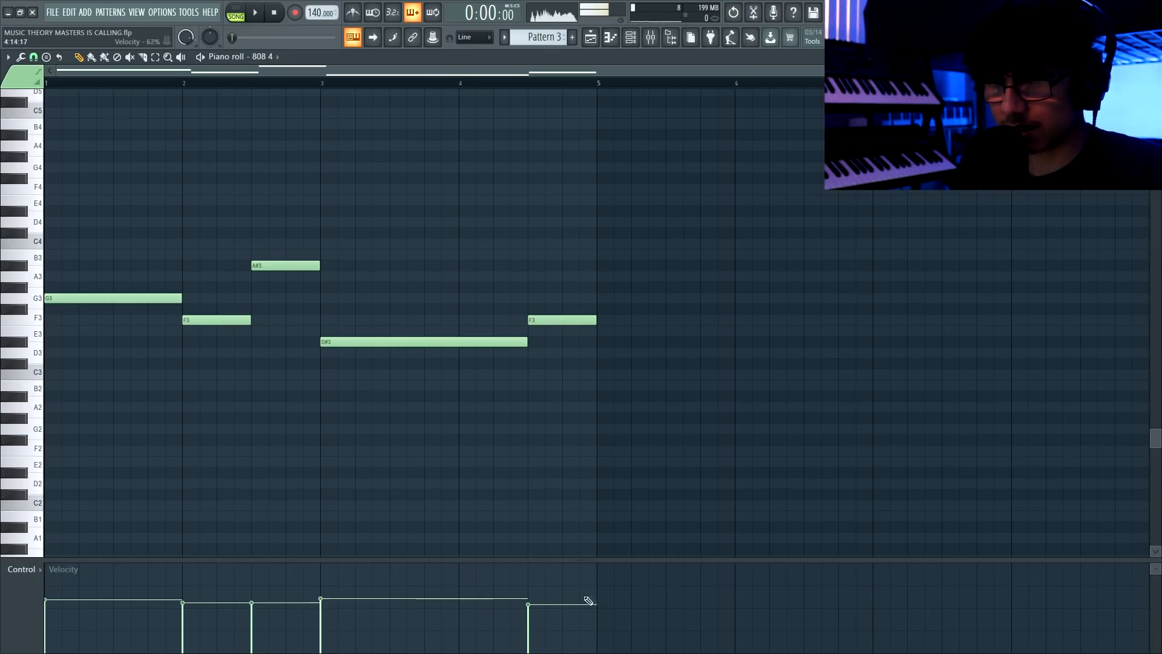
Raise the velocity of all the pasted notes and set the 808 4 volume envelope's attack to zero
{"action": "key", "text": "ctrl+a"}
{"action": "left_click_drag", "start_coordinate": [392, 193], "coordinate": [483, 107]}
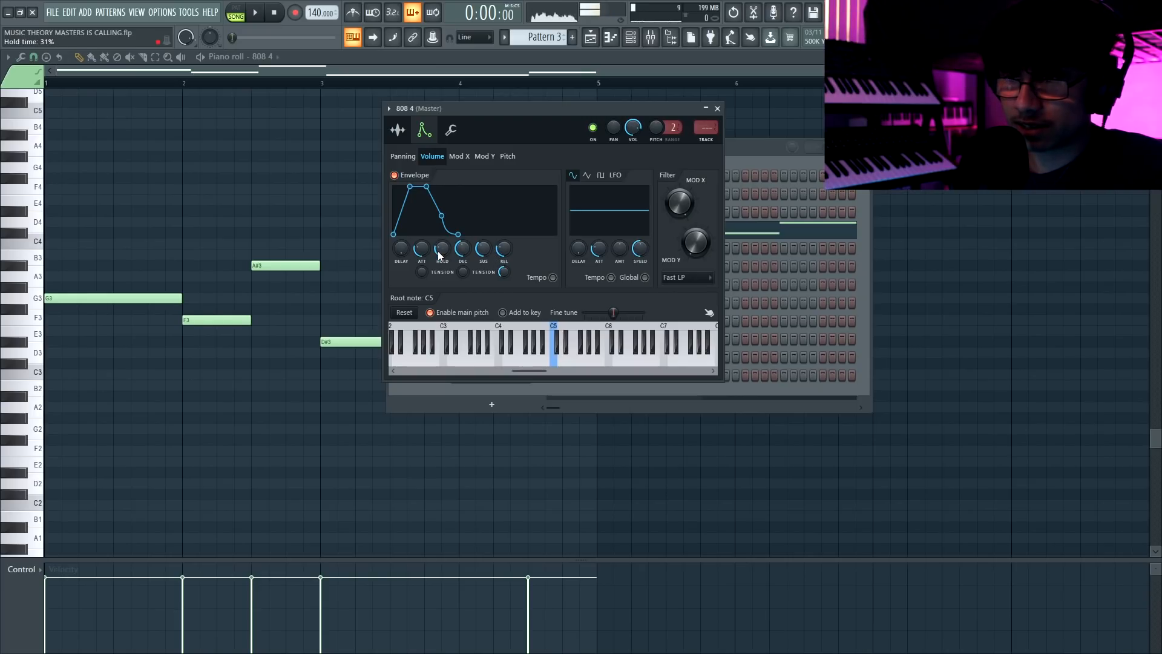
{"action": "left_click_drag", "start_coordinate": [424, 248], "coordinate": [424, 278]}
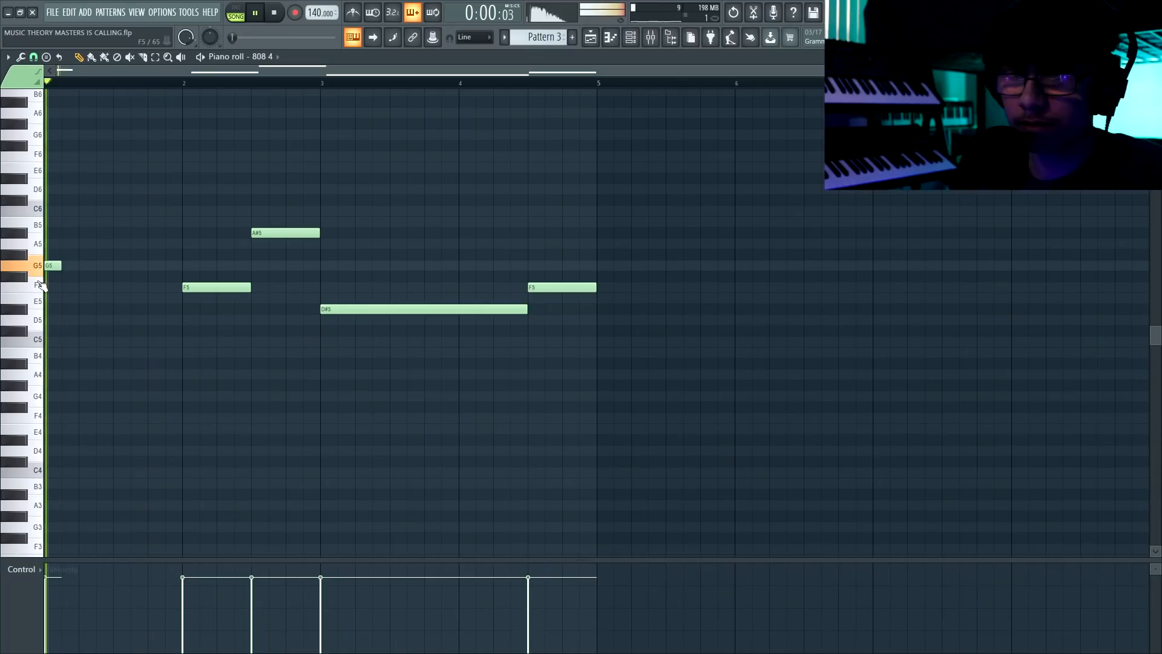
Repeat the short G5 hit within bar 1 and transpose all of Pattern 3's 808 notes down two semitones
{"action": "key", "text": "space"}
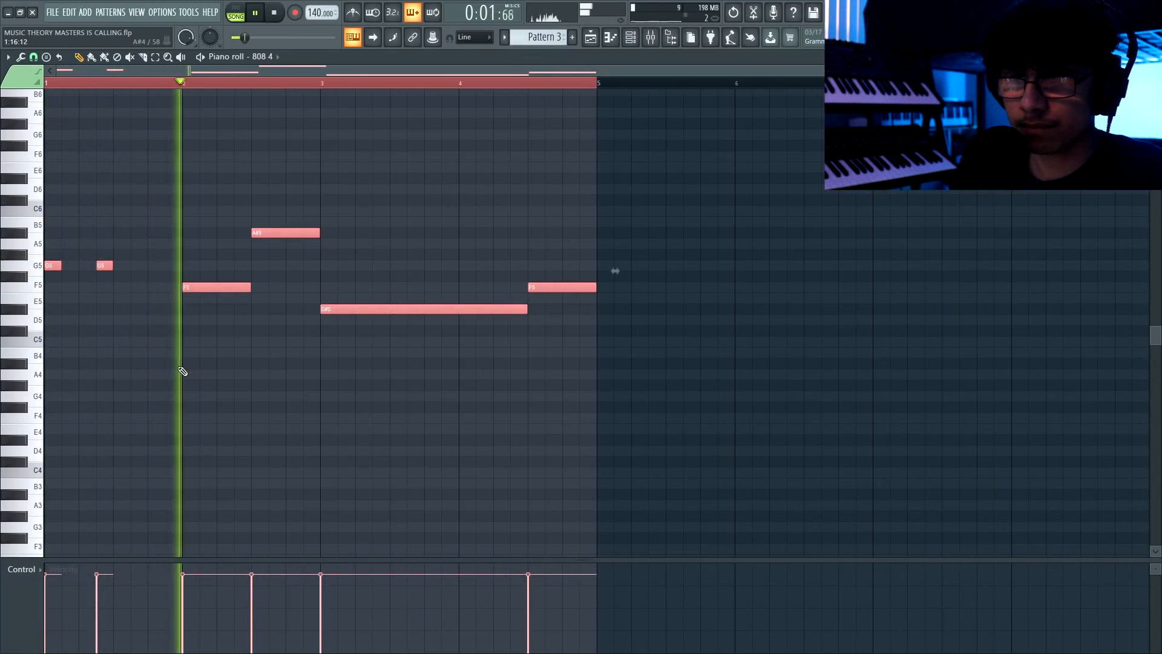
{"action": "key", "text": "space"}
{"action": "left_click_drag", "start_coordinate": [563, 206], "coordinate": [46, 335]}
{"action": "left_click", "coordinate": [125, 361], "text": "ctrl"}
{"action": "key", "text": "shift+Down"}
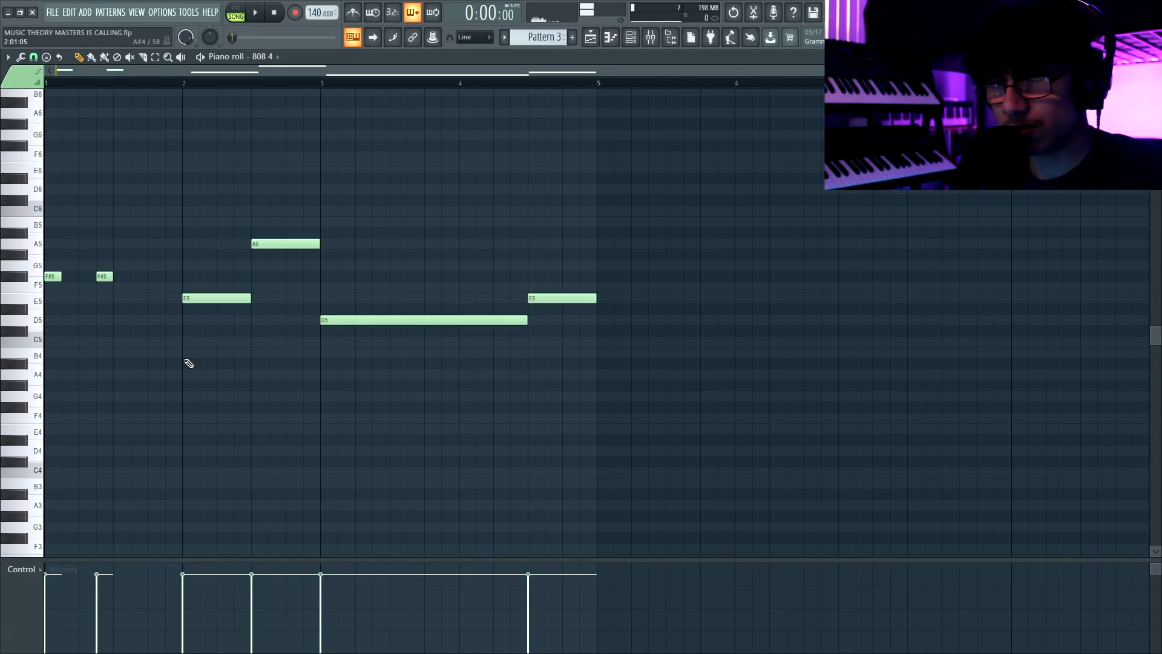
{"action": "key", "text": "shift+Down"}
Place Pattern 3 at bar 1 of playlist track 2 and review the piano and piano simple sample settings
{"action": "left_click", "coordinate": [646, 40]}
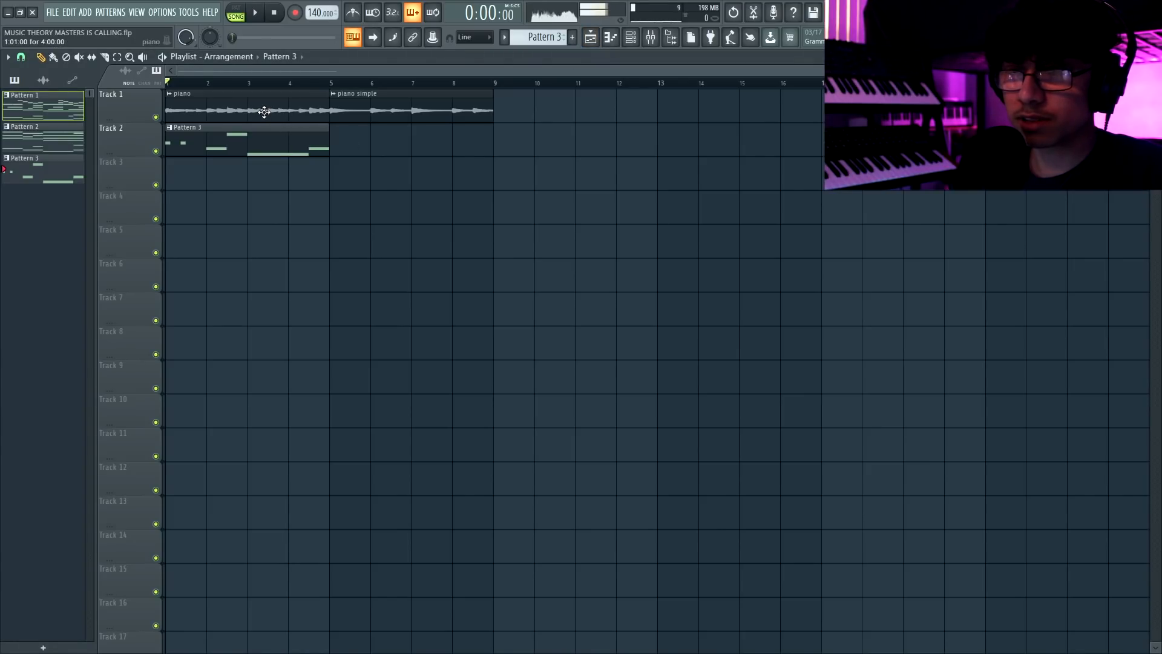
{"action": "double_click", "coordinate": [265, 111]}
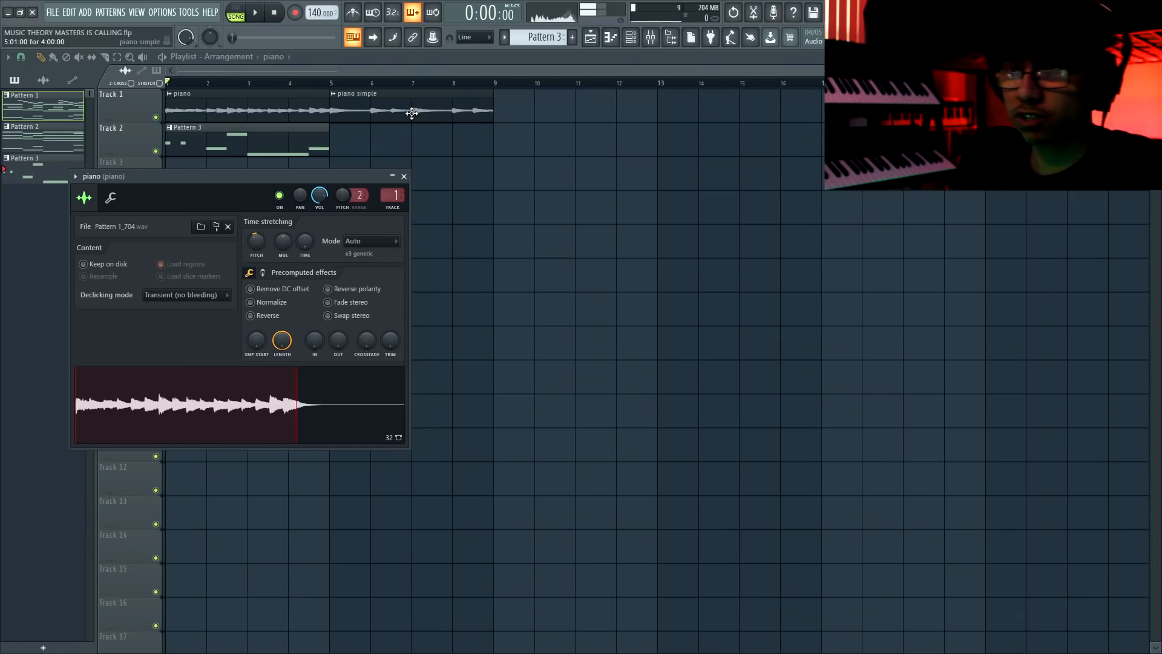
{"action": "double_click", "coordinate": [413, 111]}
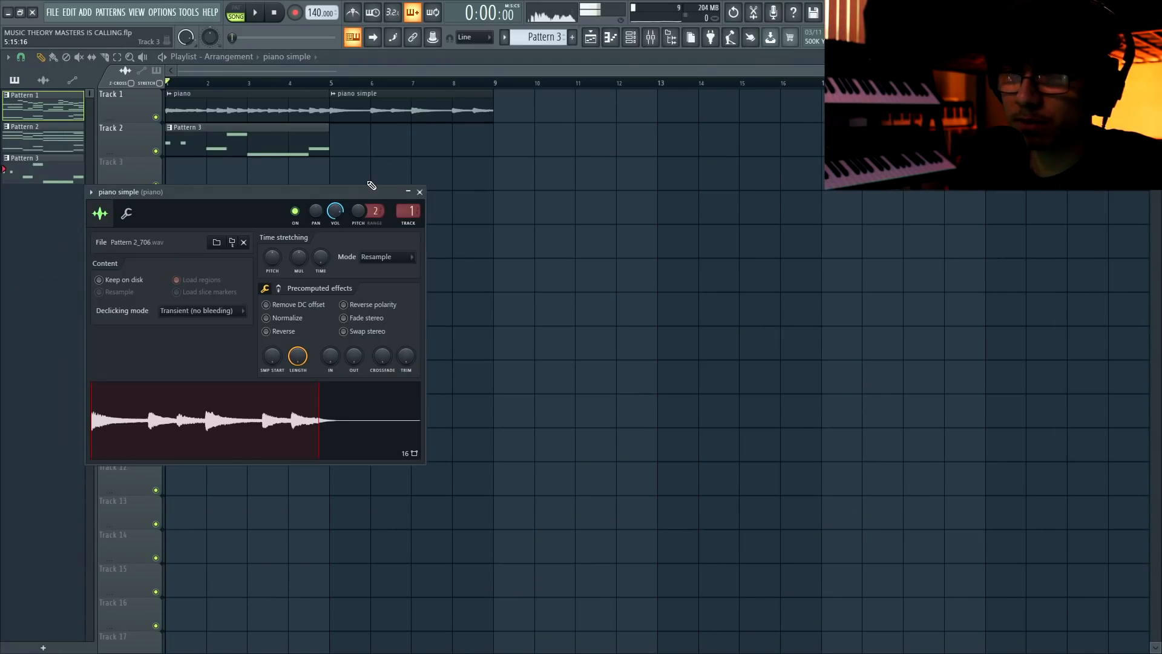
{"action": "left_click_drag", "start_coordinate": [292, 192], "coordinate": [413, 176]}
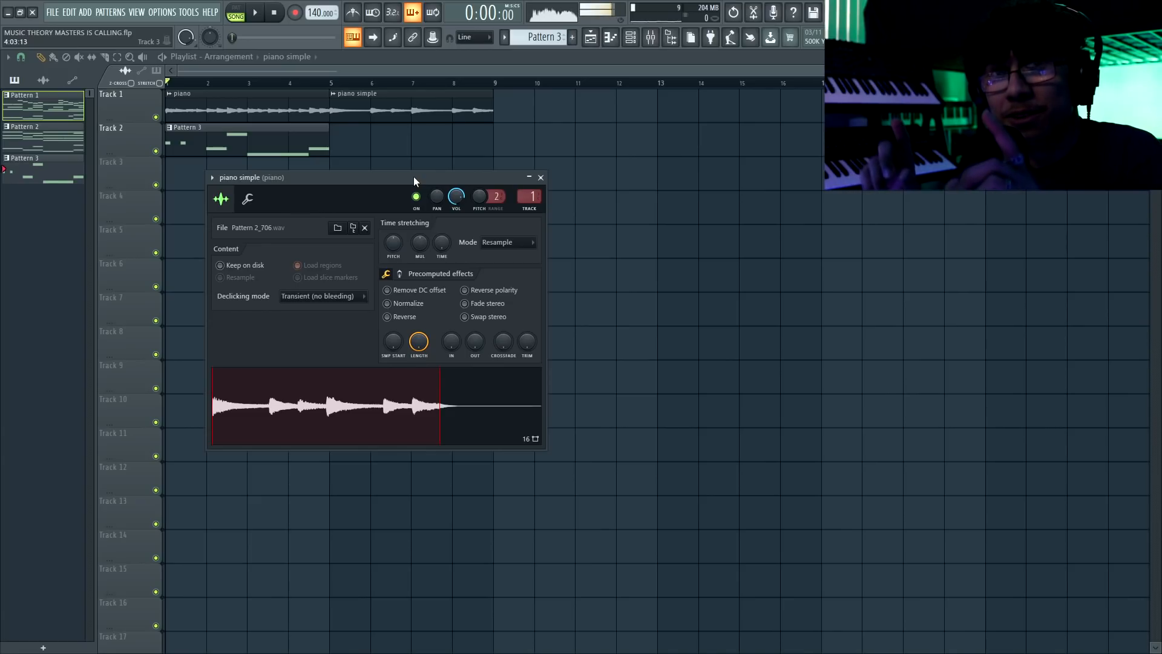
{"action": "key", "text": "space"}
{"action": "left_click", "coordinate": [541, 177]}
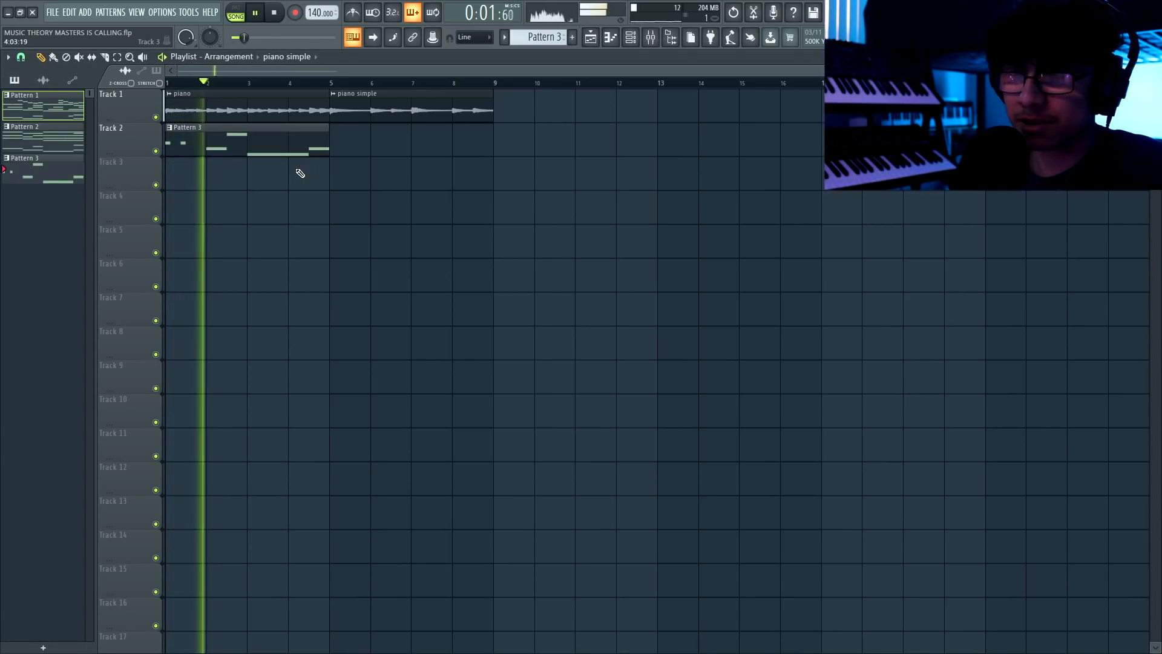
Turn bar 2's D#5 and G#5 in Pattern 3 into short hits that start later in the bar
{"action": "double_click", "coordinate": [251, 149]}
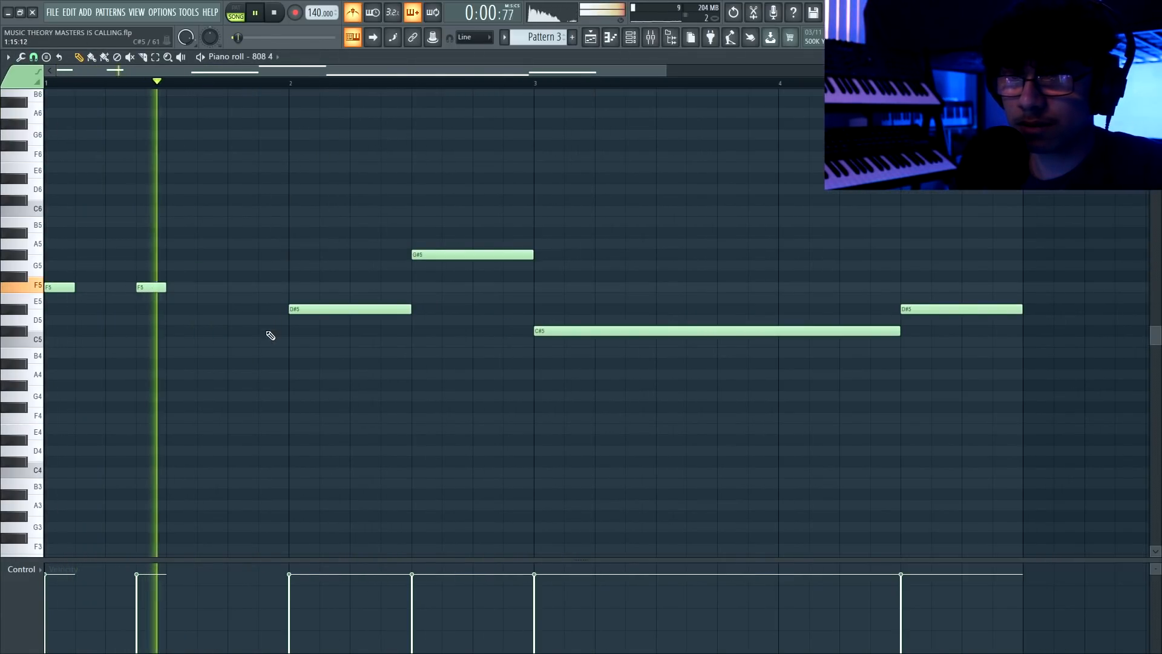
{"action": "left_click_drag", "start_coordinate": [351, 308], "coordinate": [411, 309]}
{"action": "key", "text": "space"}
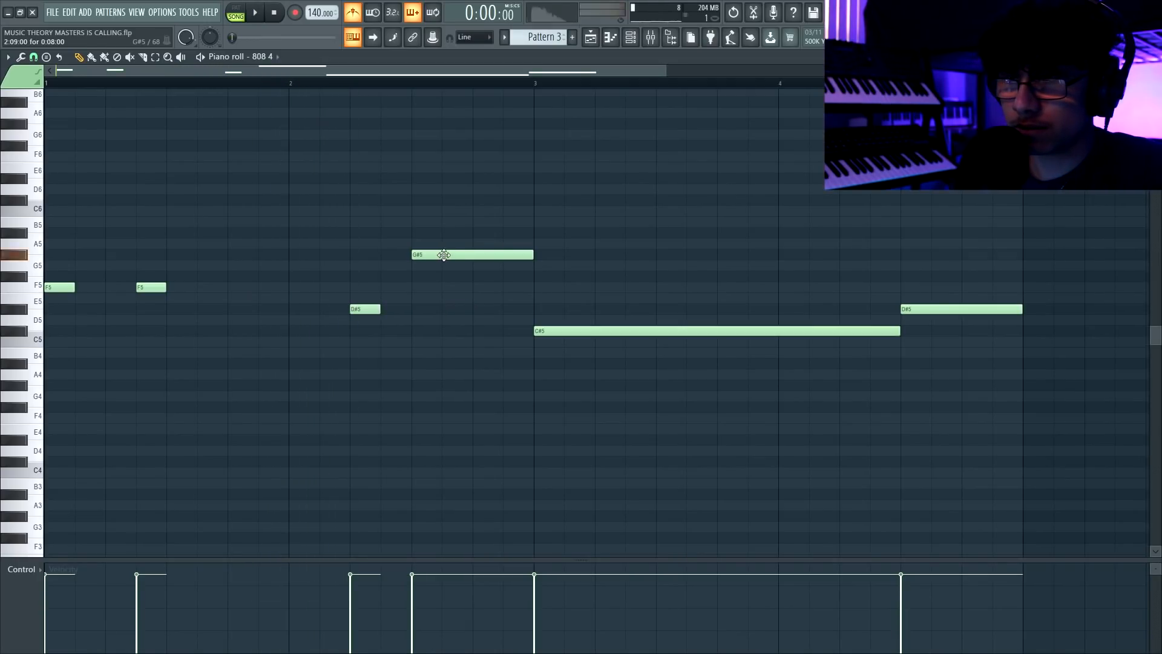
{"action": "key", "text": "space"}
{"action": "left_click_drag", "start_coordinate": [563, 254], "coordinate": [472, 254]}
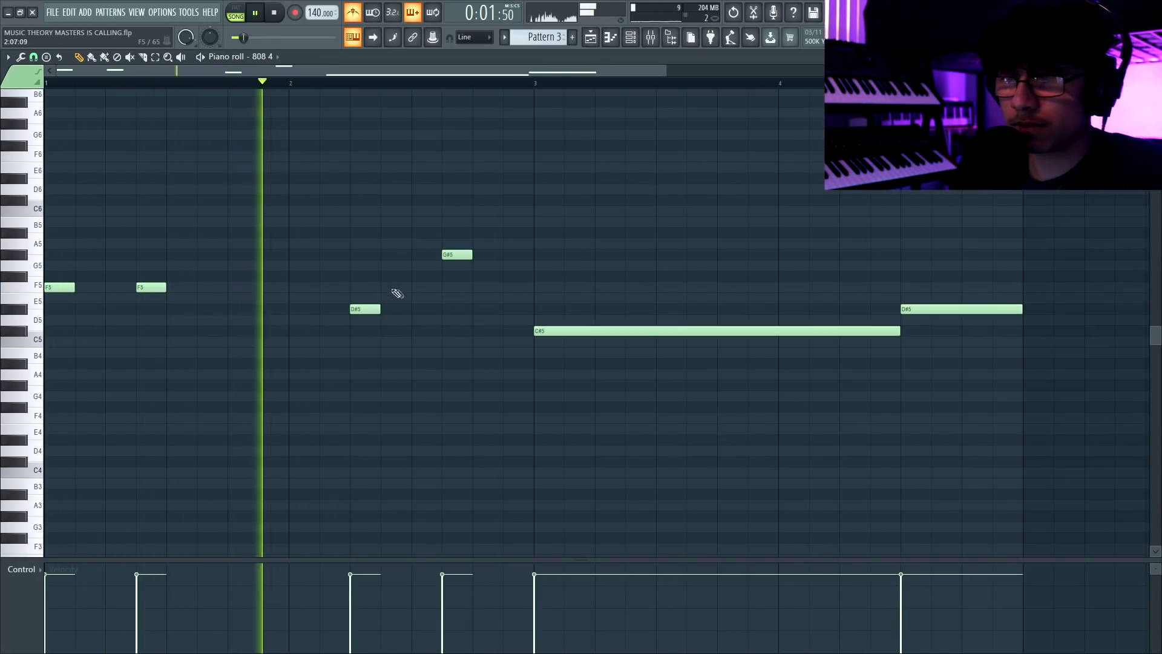
Shorten the long C#5 at the start of bar 3 and add a second short C#5 within that bar
{"action": "key", "text": "space"}
{"action": "left_click_drag", "start_coordinate": [900, 333], "coordinate": [563, 332]}
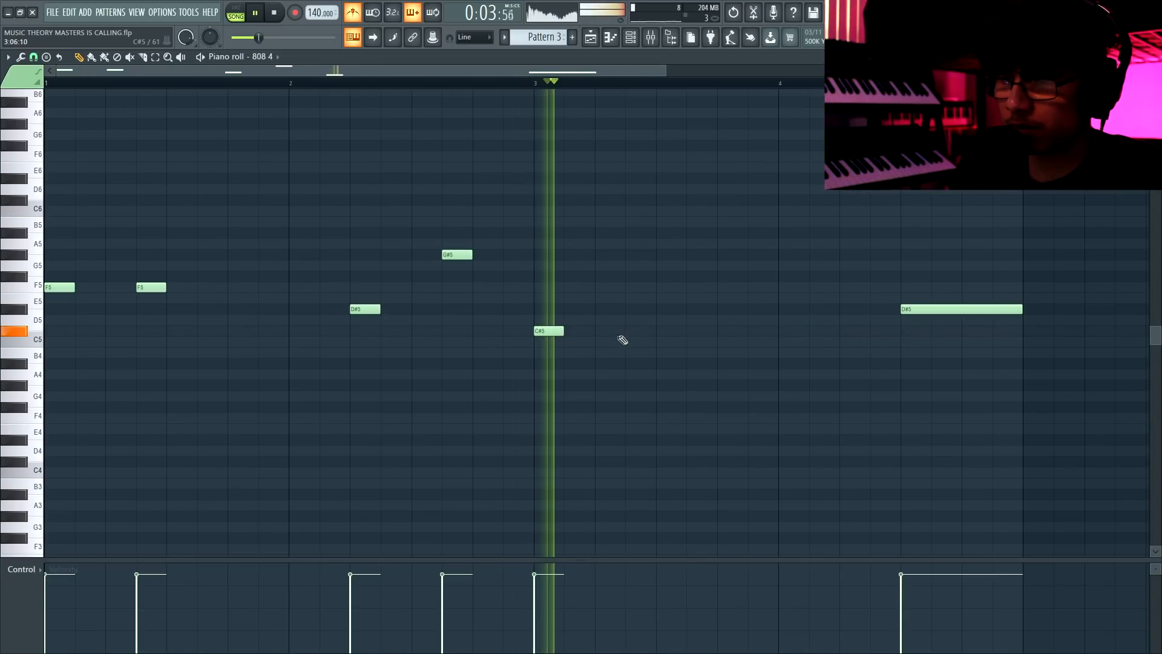
{"action": "left_click", "coordinate": [630, 331]}
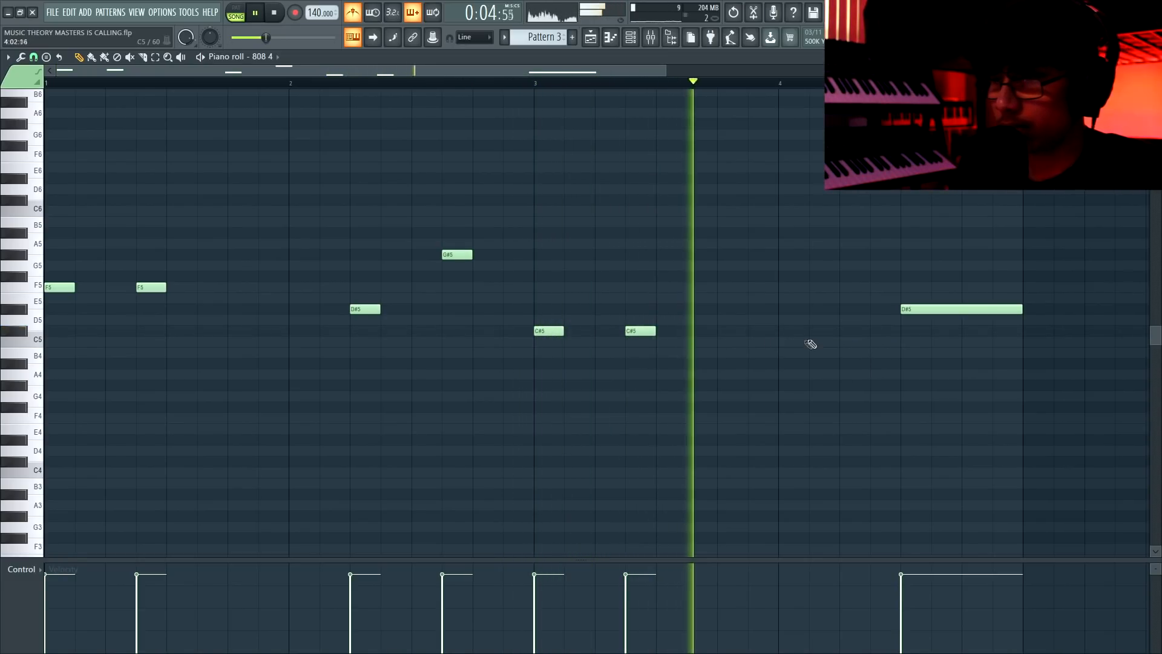
Add a short C#5 in bar 4 and replace that bar's long D#5 with two short, adjoining, earlier D#5 hits
{"action": "scroll", "coordinate": [792, 321], "scroll_direction": "down", "scroll_amount": 1}
{"action": "left_click", "coordinate": [771, 331]}
{"action": "key", "text": "space"}
{"action": "key", "text": "space"}
{"action": "left_click_drag", "start_coordinate": [955, 309], "coordinate": [865, 313]}
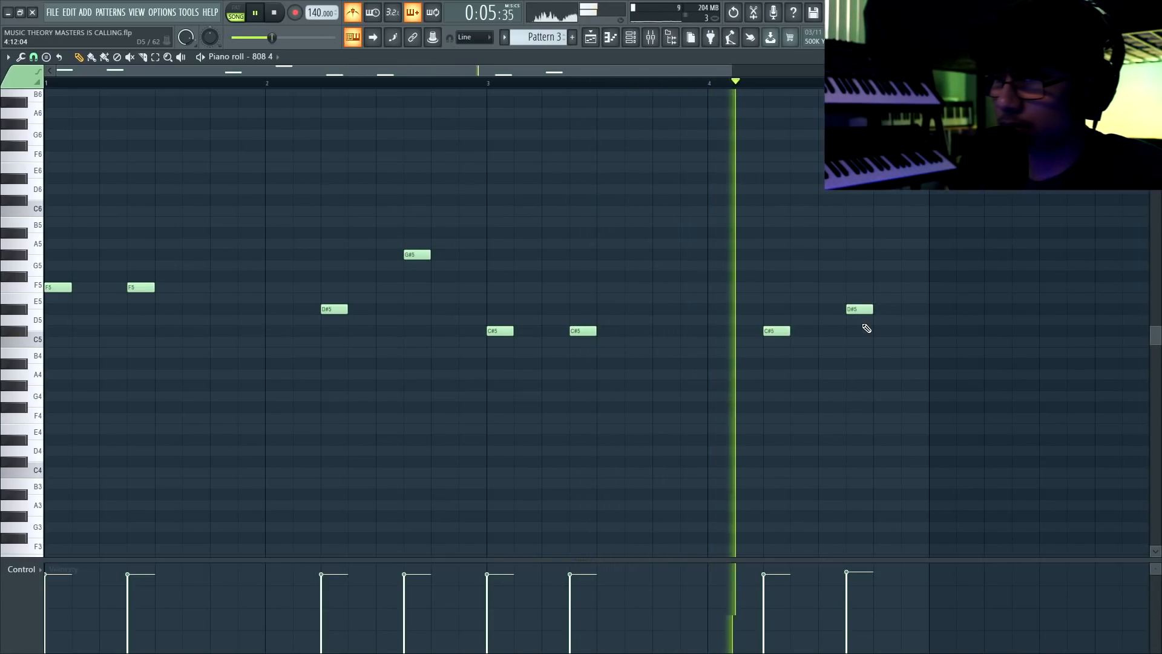
{"action": "left_click", "coordinate": [881, 309]}
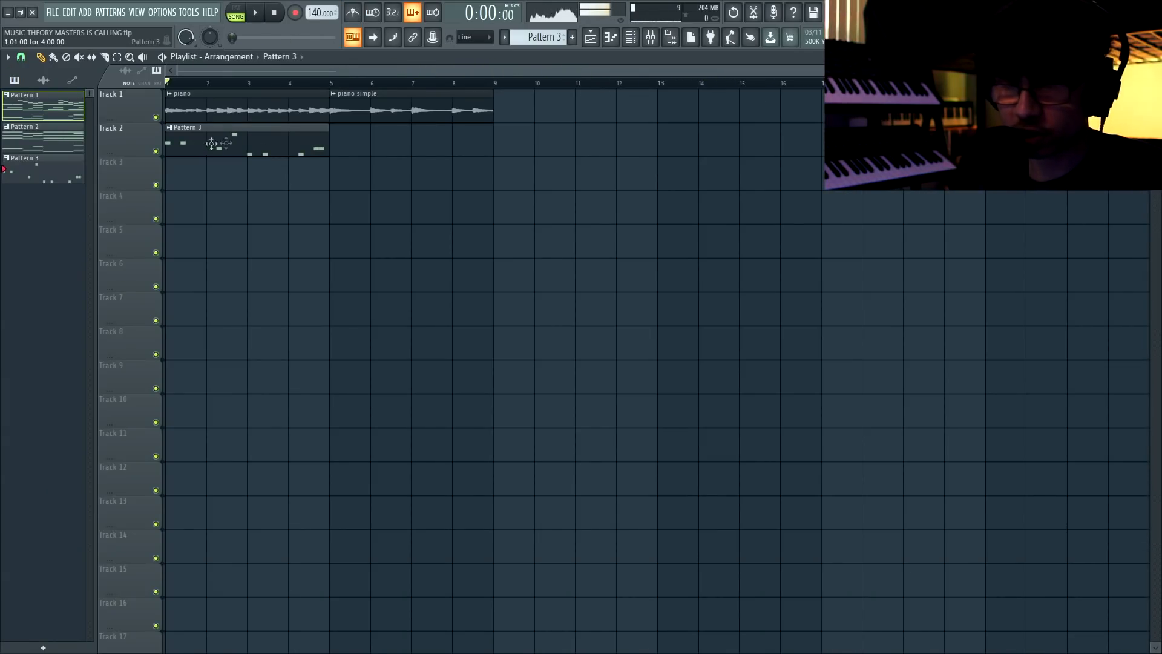
Duplicate the Pattern 3 clip to bar 5 of track 2 and make the copy unique
{"action": "left_click_drag", "start_coordinate": [211, 142], "coordinate": [380, 141]}
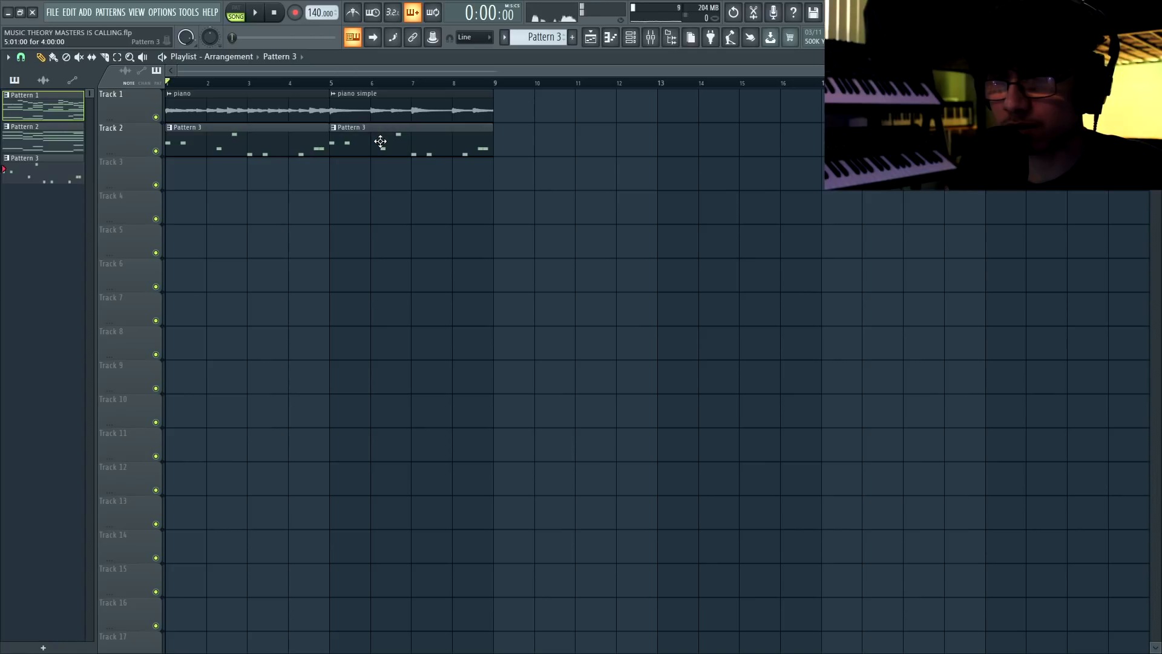
{"action": "left_click", "coordinate": [334, 131]}
{"action": "left_click", "coordinate": [360, 207]}
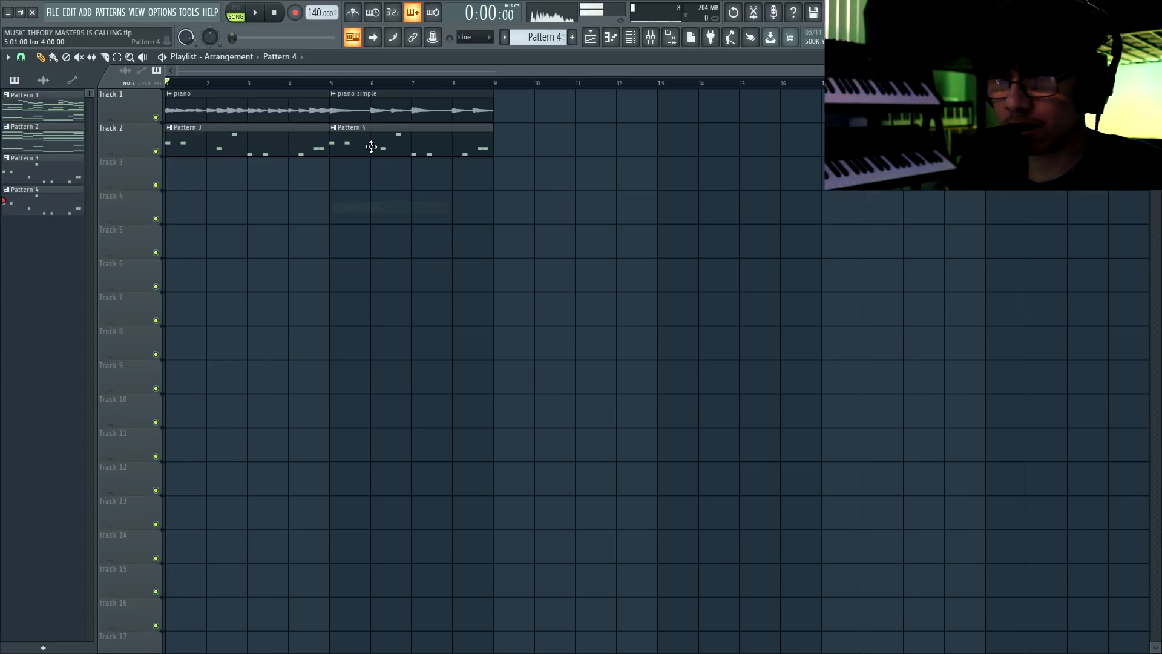
Add a short high C6 note just before bar 2's D#5 in Pattern 4's bass line
{"action": "double_click", "coordinate": [371, 145]}
{"action": "key", "text": "space"}
{"action": "left_click", "coordinate": [205, 211]}
{"action": "key", "text": "space"}
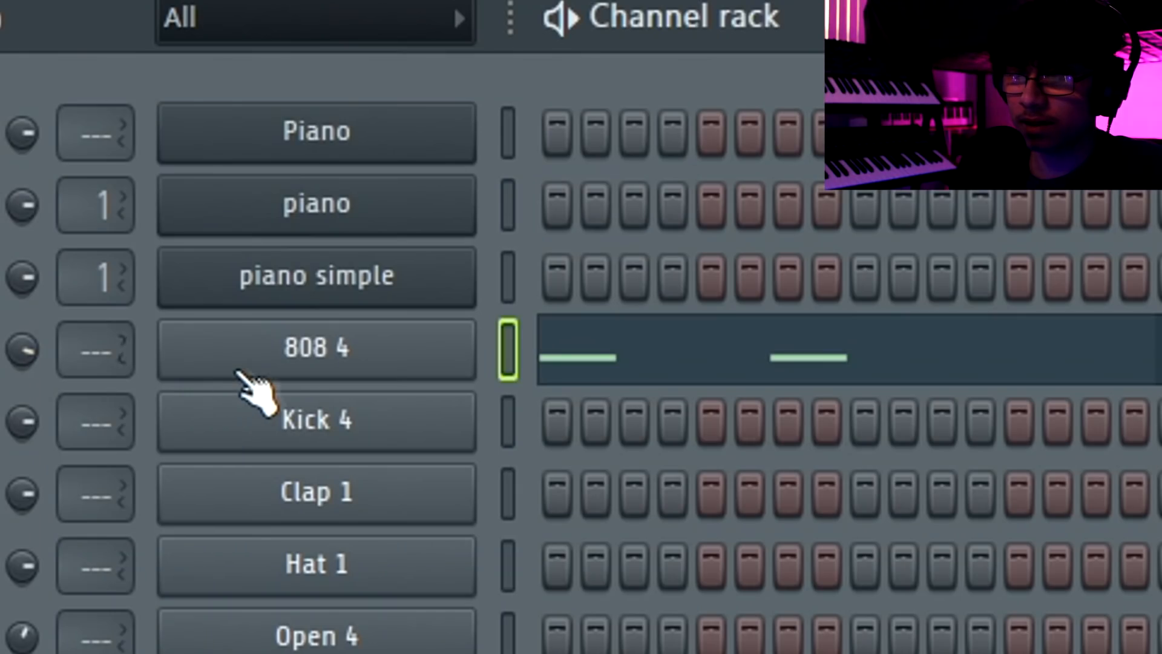
Clone the 808 4 channel and set the copy's volume envelope to maximum hold and zero decay, with lower sustain and release
{"action": "right_click", "coordinate": [242, 368]}
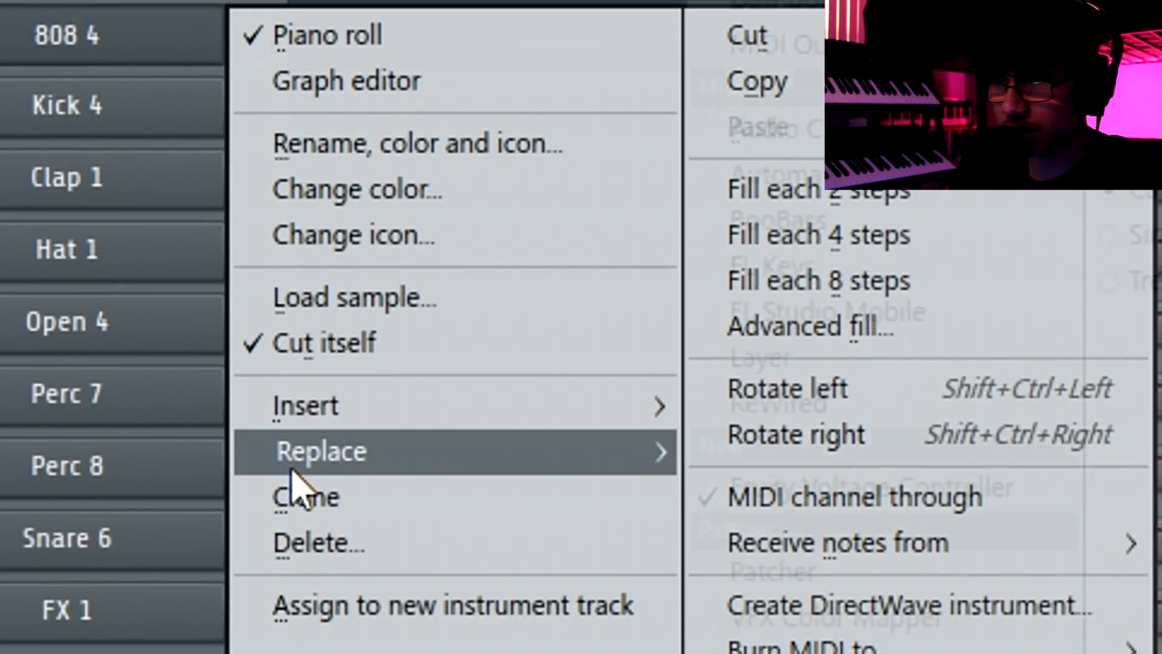
{"action": "left_click", "coordinate": [297, 484]}
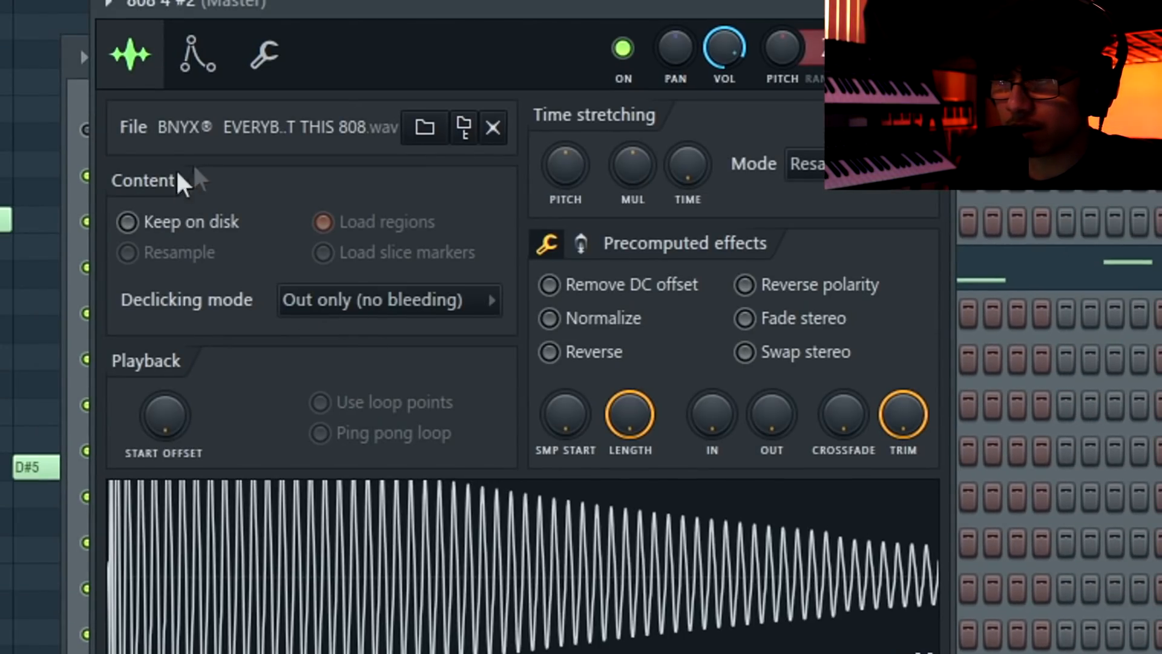
{"action": "left_click", "coordinate": [200, 52]}
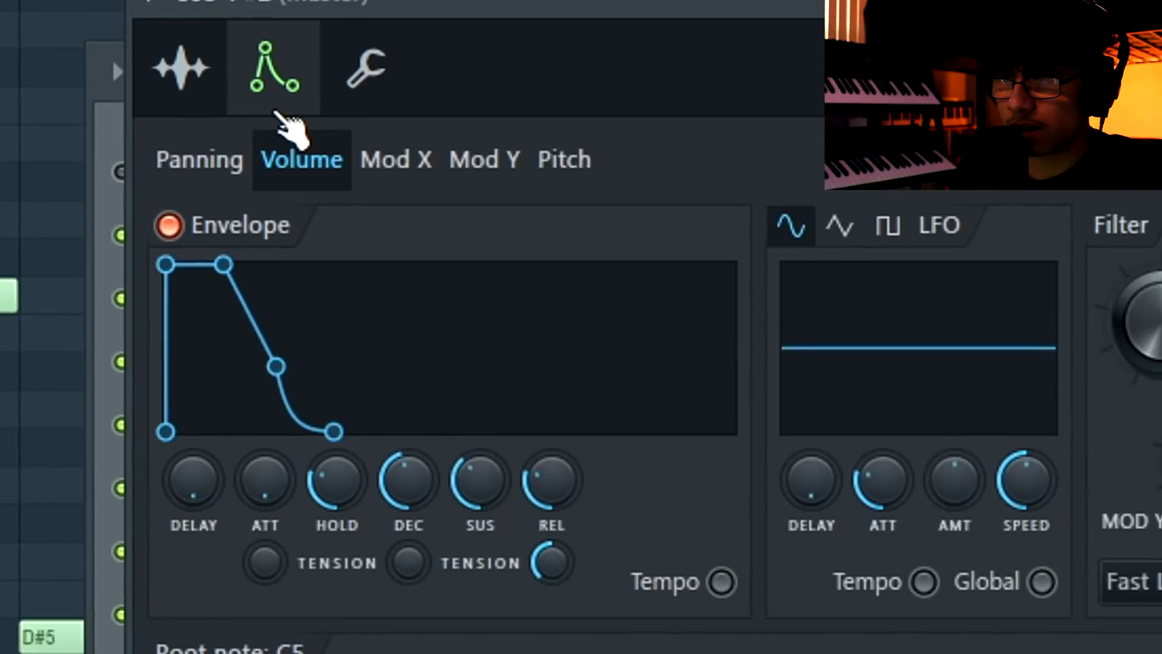
{"action": "left_click_drag", "start_coordinate": [337, 480], "coordinate": [337, 388]}
{"action": "left_click_drag", "start_coordinate": [410, 478], "coordinate": [410, 551]}
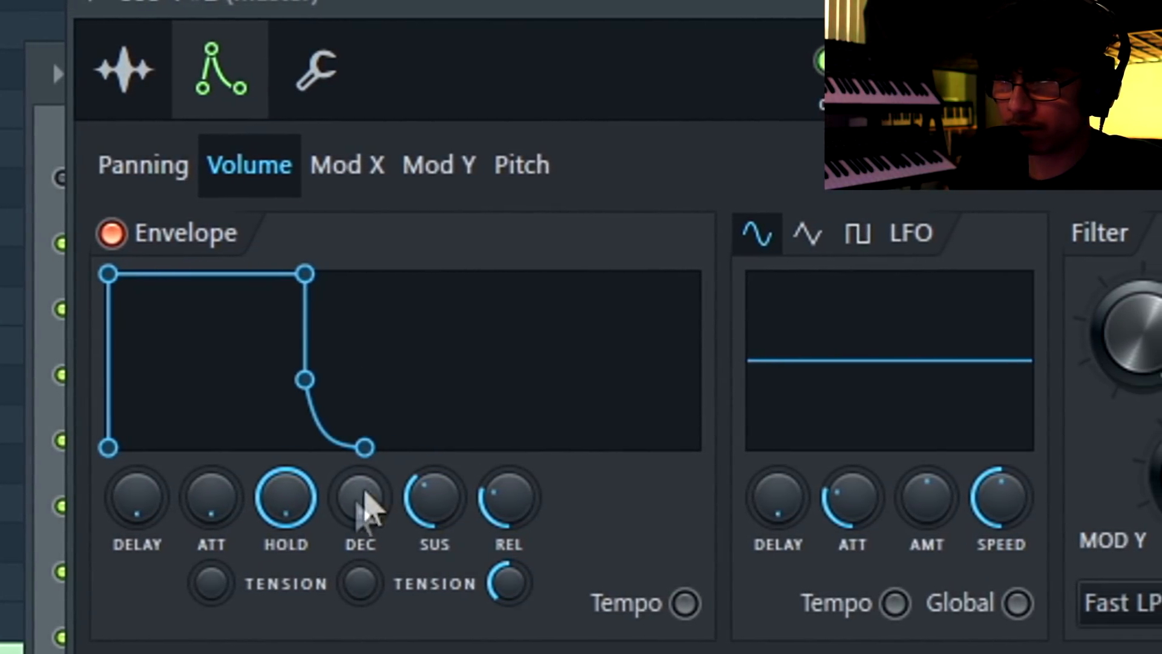
{"action": "left_click_drag", "start_coordinate": [434, 498], "coordinate": [434, 544]}
{"action": "left_click_drag", "start_coordinate": [507, 497], "coordinate": [507, 545]}
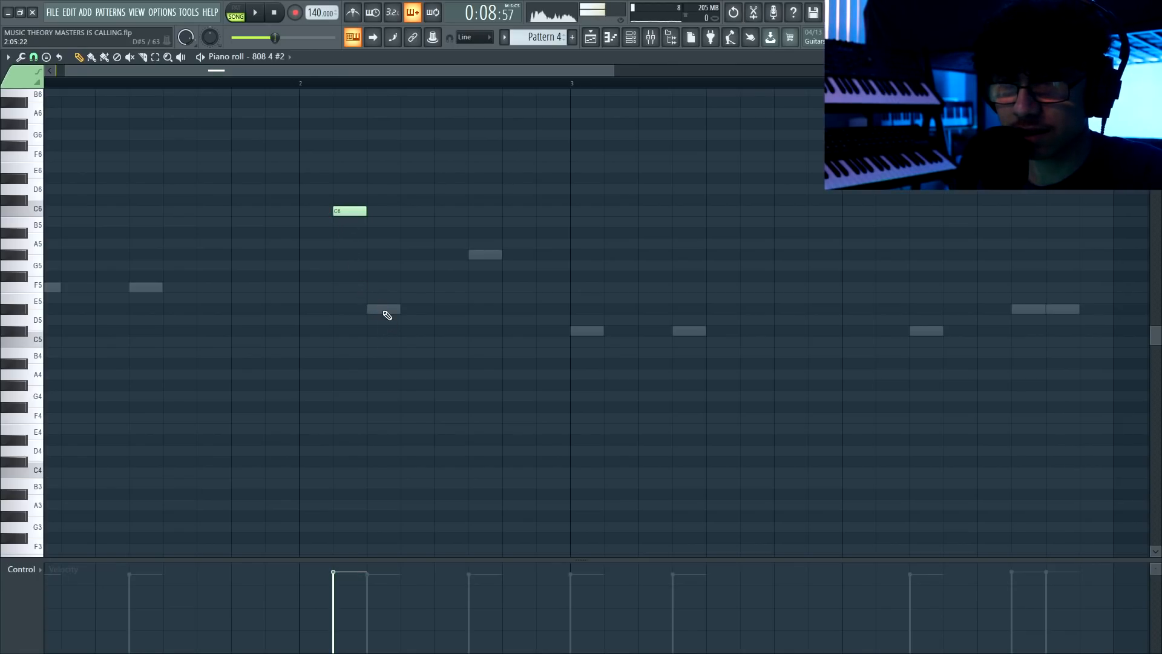
Audition the C6 note on the cloned 808, and delete the original 808 4 channel's G#5 in bar 2 of Pattern 4
{"action": "key", "text": "space"}
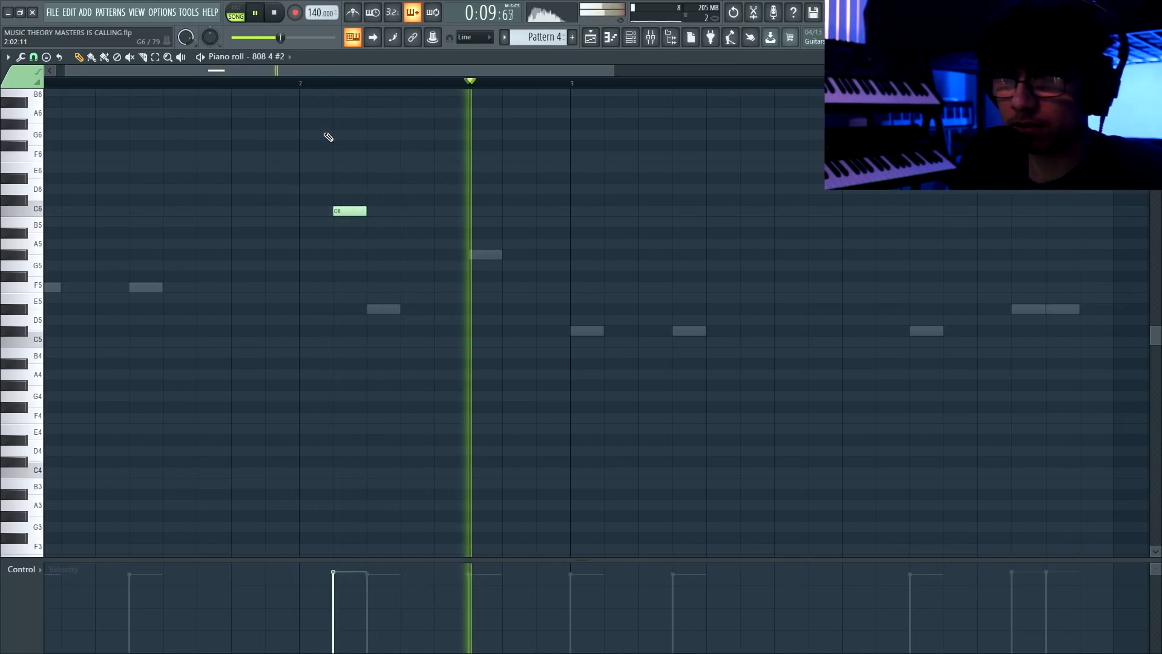
{"action": "key", "text": "space"}
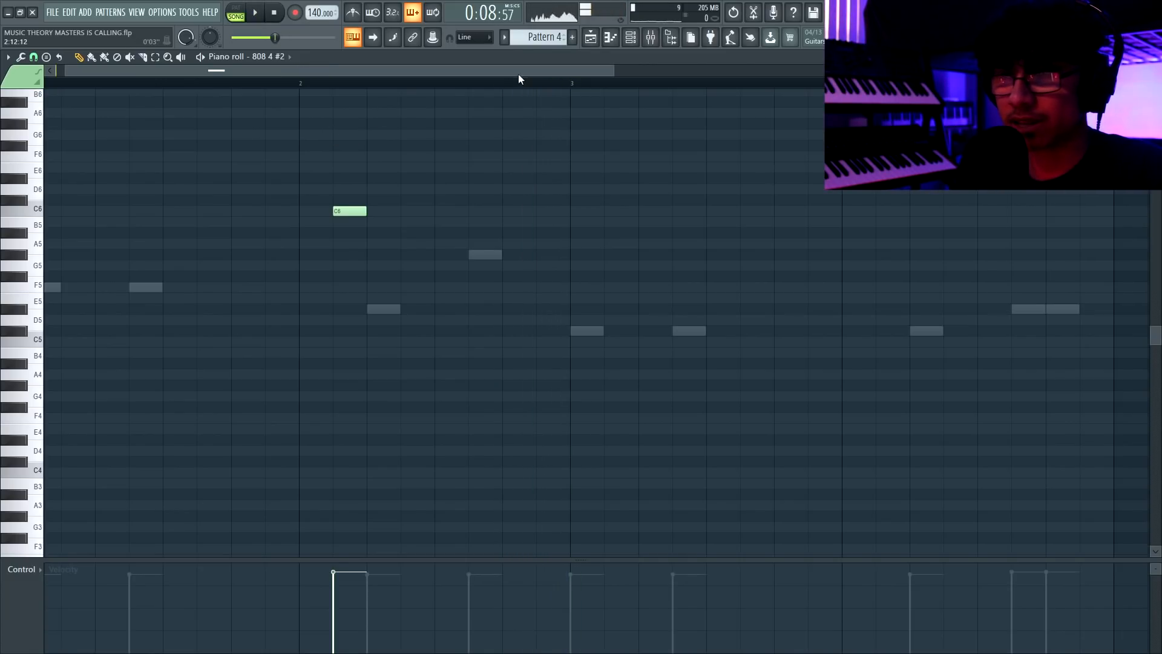
{"action": "left_click", "coordinate": [281, 127]}
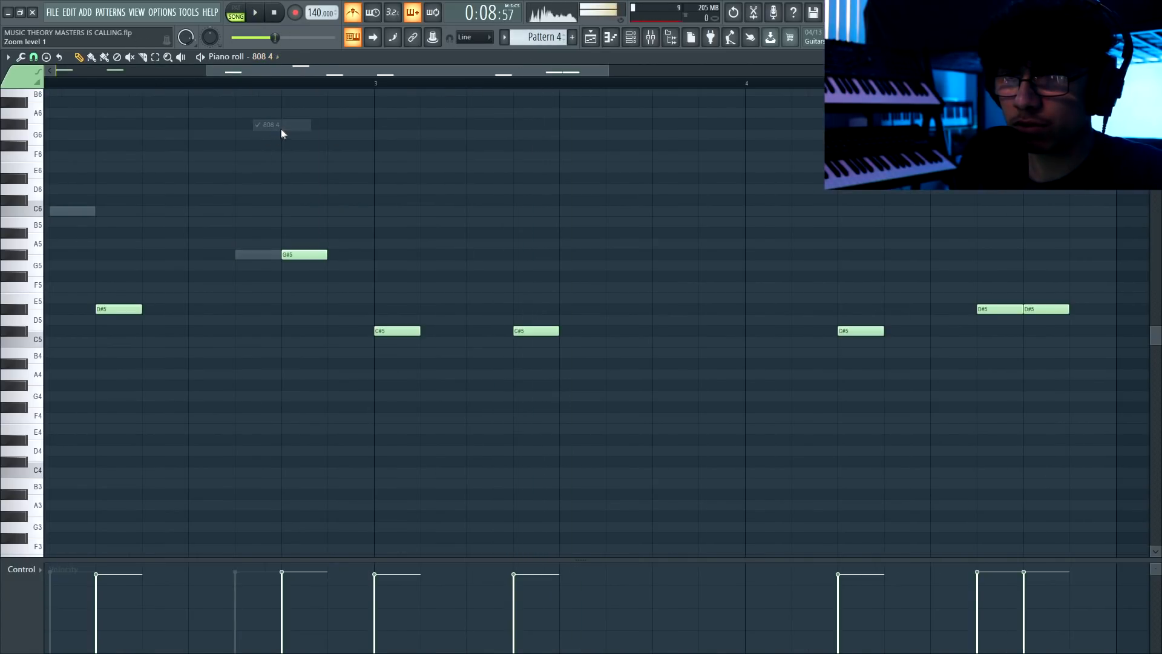
{"action": "scroll", "coordinate": [284, 214], "scroll_direction": "up", "scroll_amount": 3}
{"action": "right_click", "coordinate": [321, 255]}
With a finer snap, follow 808 4 #2's G#5 with two half-step G#5 notes and a three-step one ending at bar 3
{"action": "left_click", "coordinate": [275, 58]}
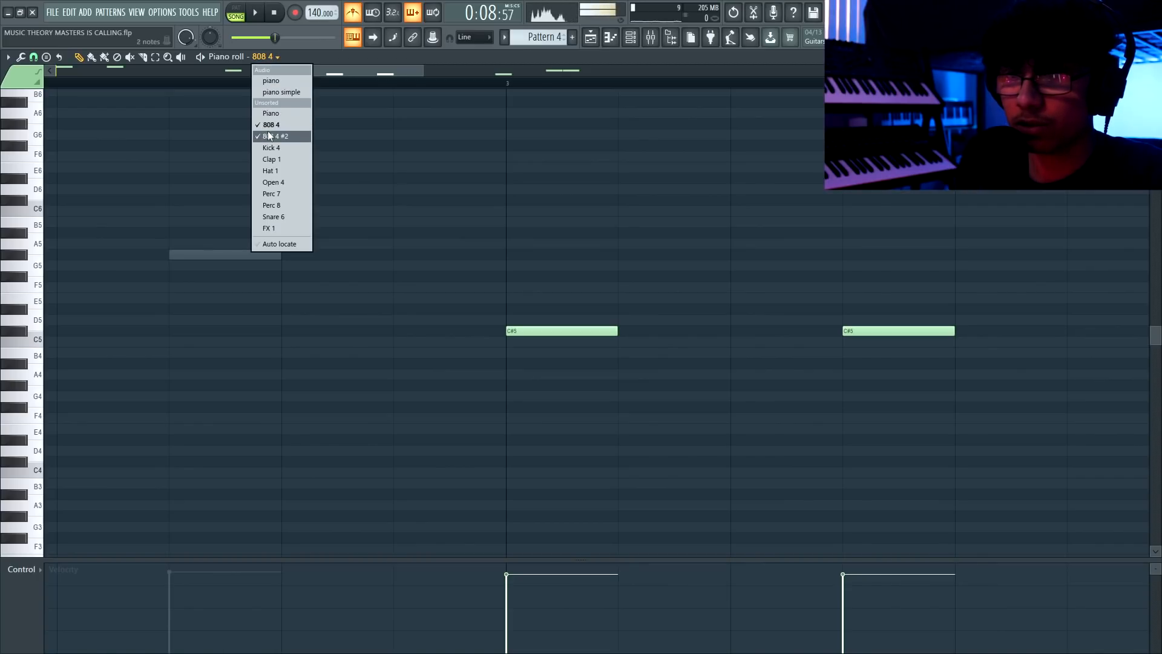
{"action": "left_click", "coordinate": [279, 135]}
{"action": "left_click", "coordinate": [33, 57]}
{"action": "left_click", "coordinate": [57, 159]}
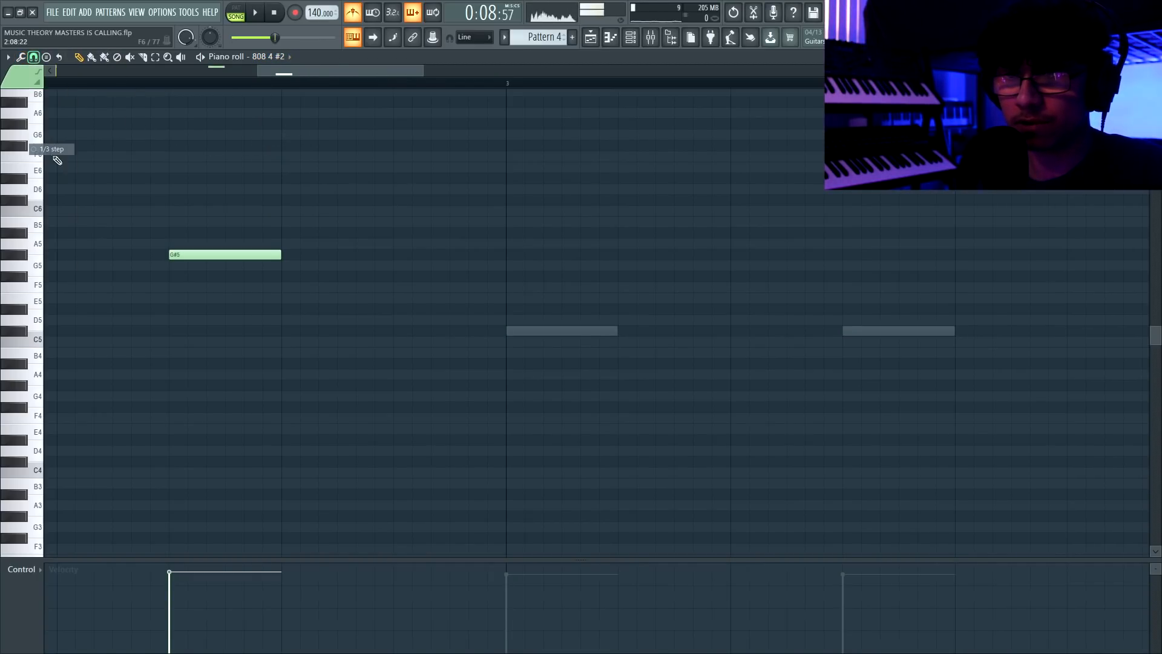
{"action": "left_click", "coordinate": [293, 254]}
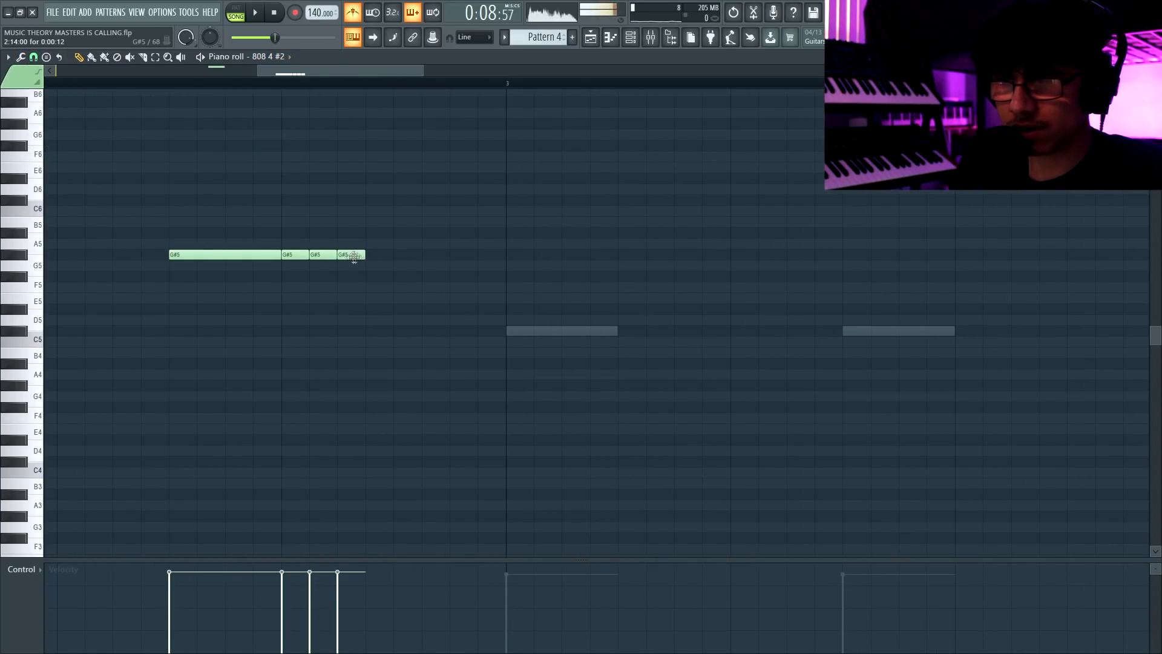
{"action": "left_click_drag", "start_coordinate": [478, 253], "coordinate": [506, 253]}
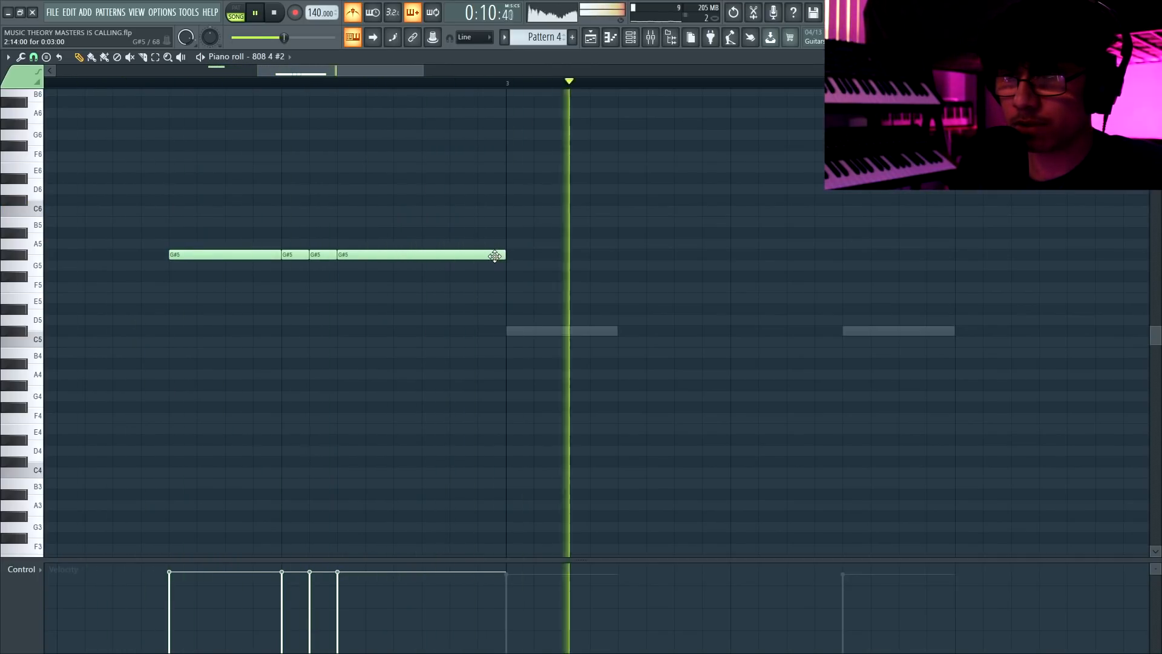
Add a two-step C#5 note ending at bar 4 in the 808 4 channel of Pattern 4
{"action": "key", "text": "space"}
{"action": "scroll", "coordinate": [458, 250], "scroll_direction": "down", "scroll_amount": 2}
{"action": "key", "text": "space"}
{"action": "left_click", "coordinate": [289, 56]}
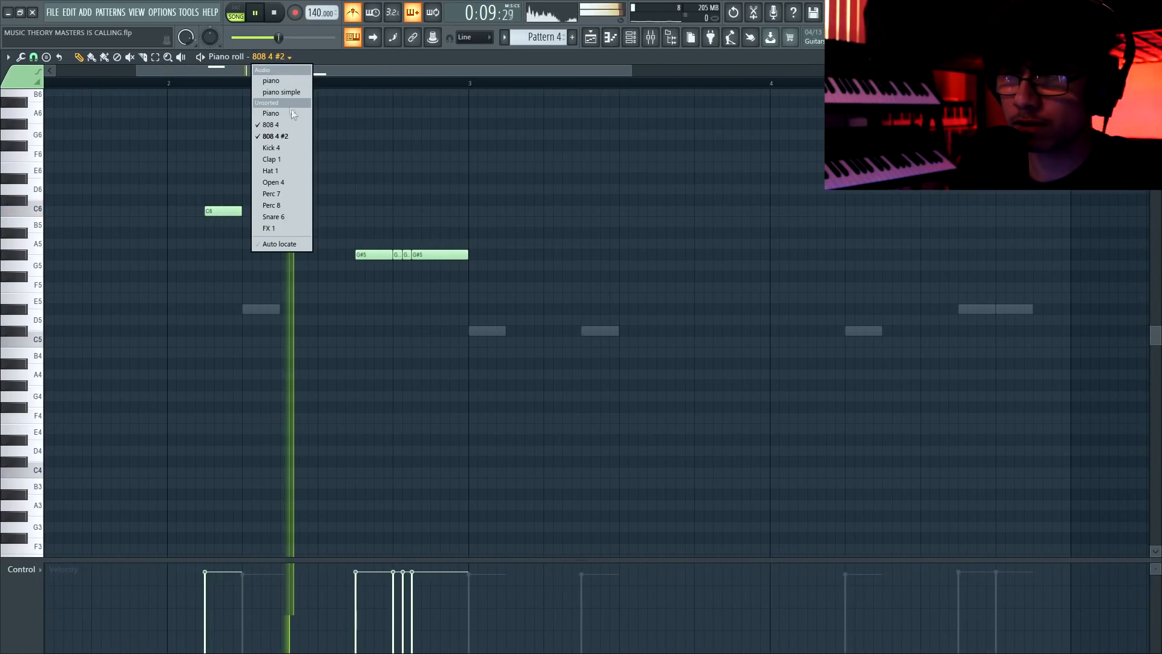
{"action": "left_click", "coordinate": [288, 121]}
{"action": "left_click", "coordinate": [374, 334]}
{"action": "key", "text": "space"}
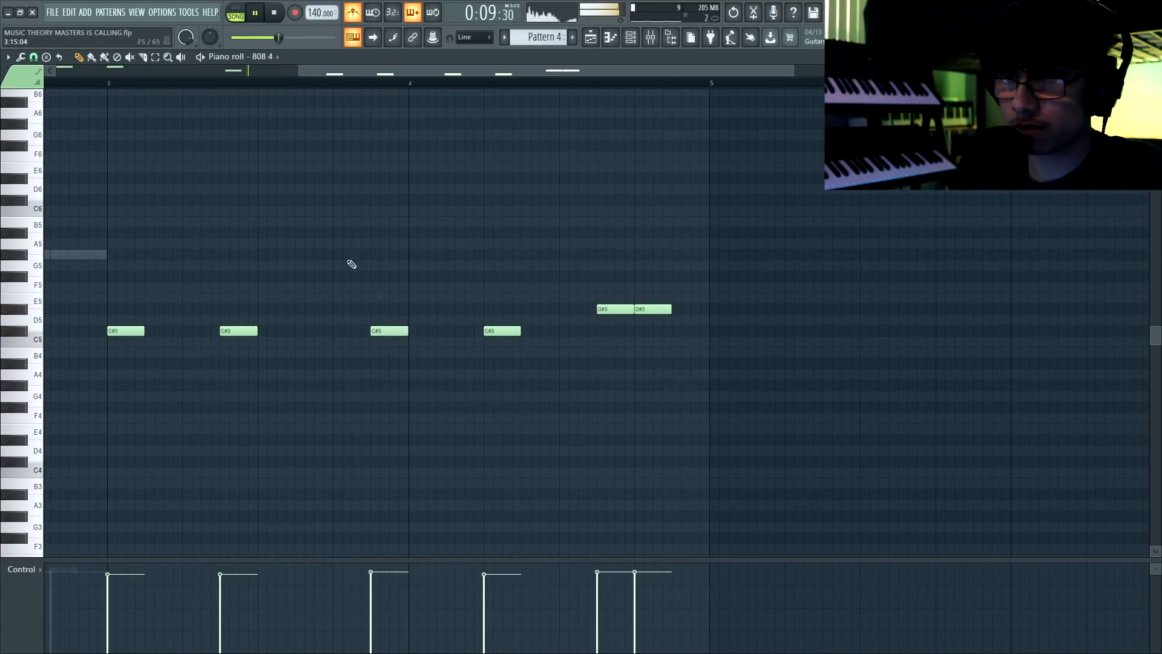
With a 1/2 beat snap, add a C6 note on 808 4 #2 before bar 4's D#5 pair and move the pair's first note to that channel
{"action": "left_click", "coordinate": [23, 57]}
{"action": "left_click", "coordinate": [34, 57]}
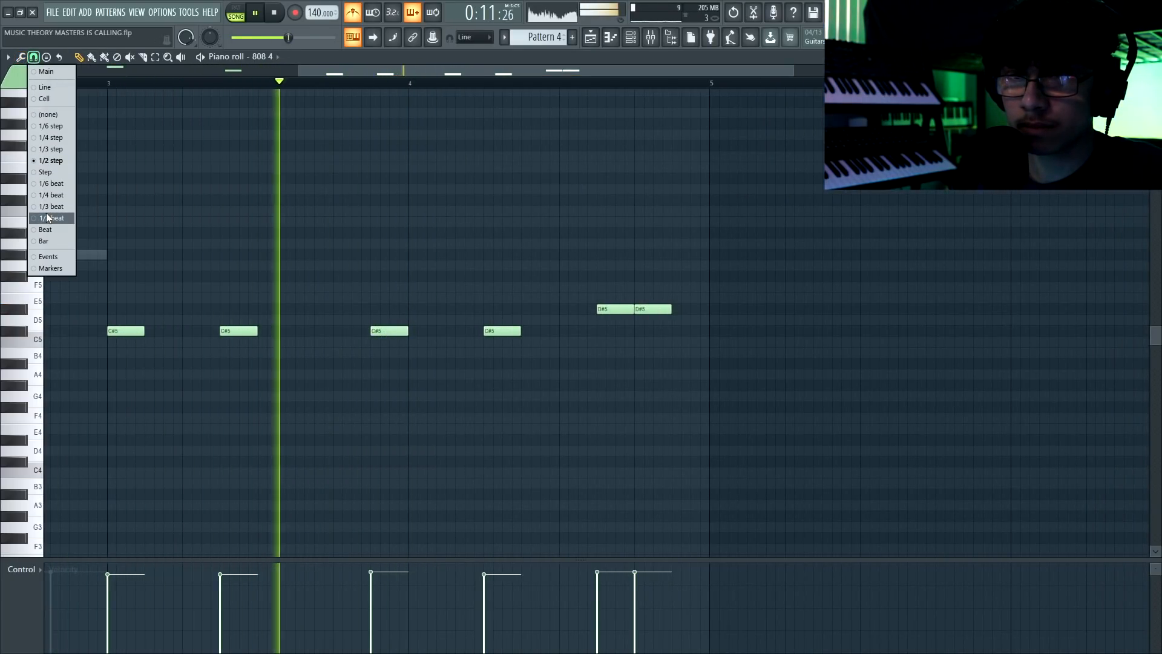
{"action": "left_click", "coordinate": [47, 218]}
{"action": "key", "text": "space"}
{"action": "left_click", "coordinate": [277, 56]}
{"action": "left_click", "coordinate": [284, 136]}
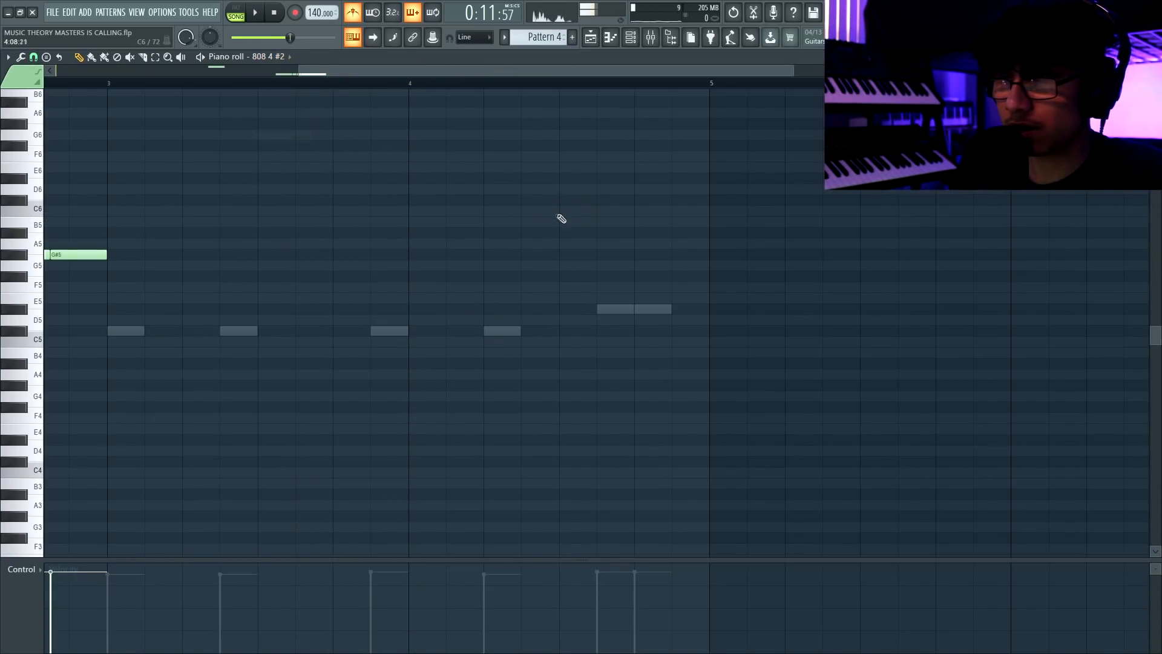
{"action": "double_click", "coordinate": [618, 311]}
{"action": "key", "text": "space"}
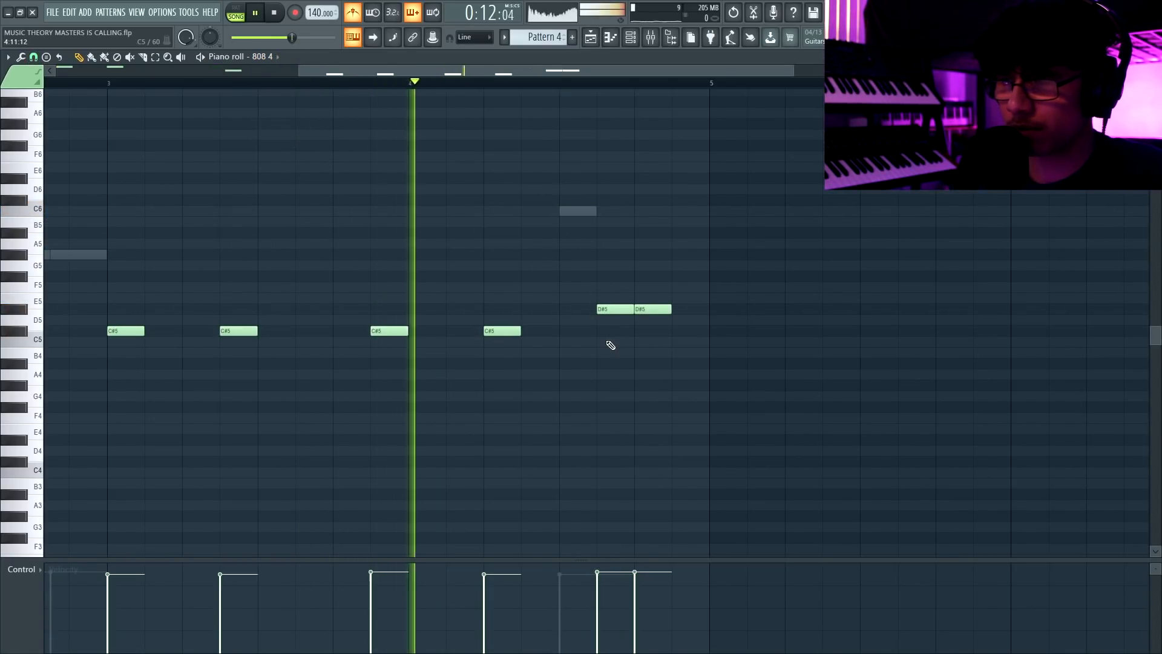
{"action": "scroll", "coordinate": [605, 261], "scroll_direction": "down", "scroll_amount": 4}
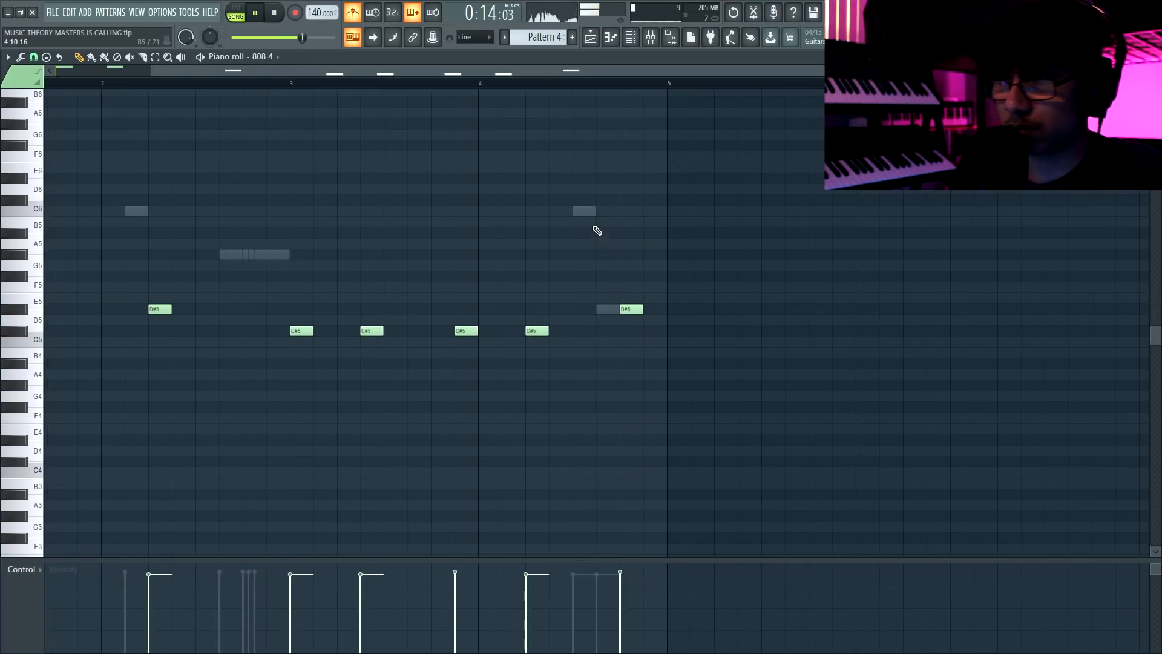
{"action": "key", "text": "space"}
Create Pattern 5 and place it at bar 1 of Track 4 in the playlist
{"action": "left_click", "coordinate": [589, 41]}
{"action": "key", "text": "F4"}
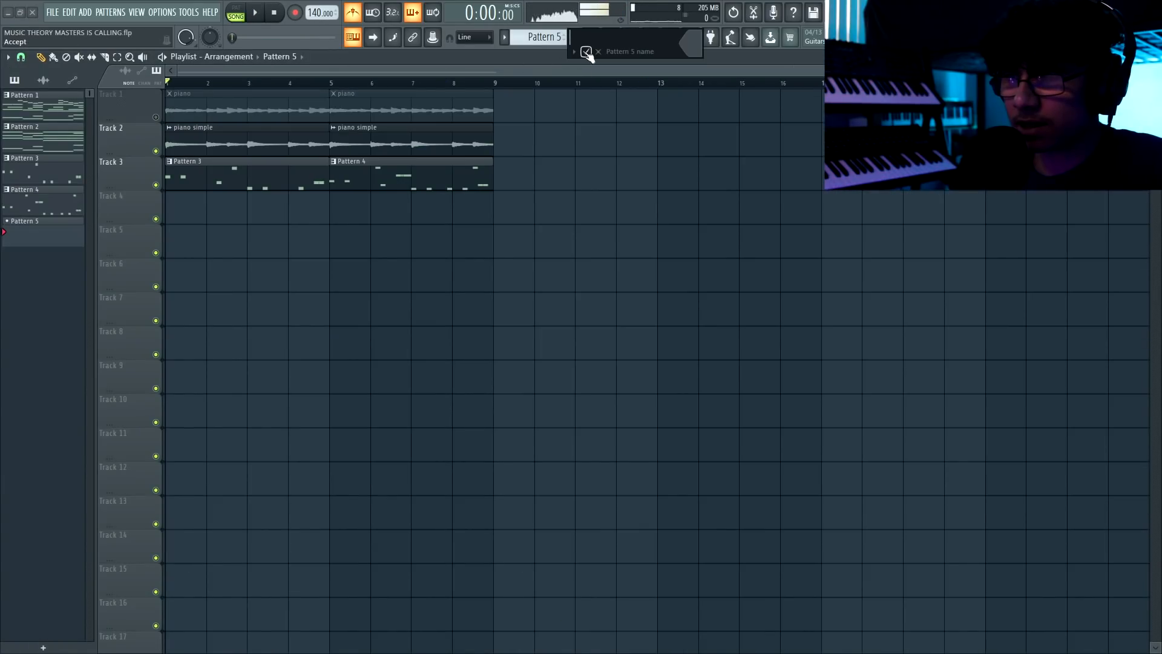
{"action": "key", "text": "F6"}
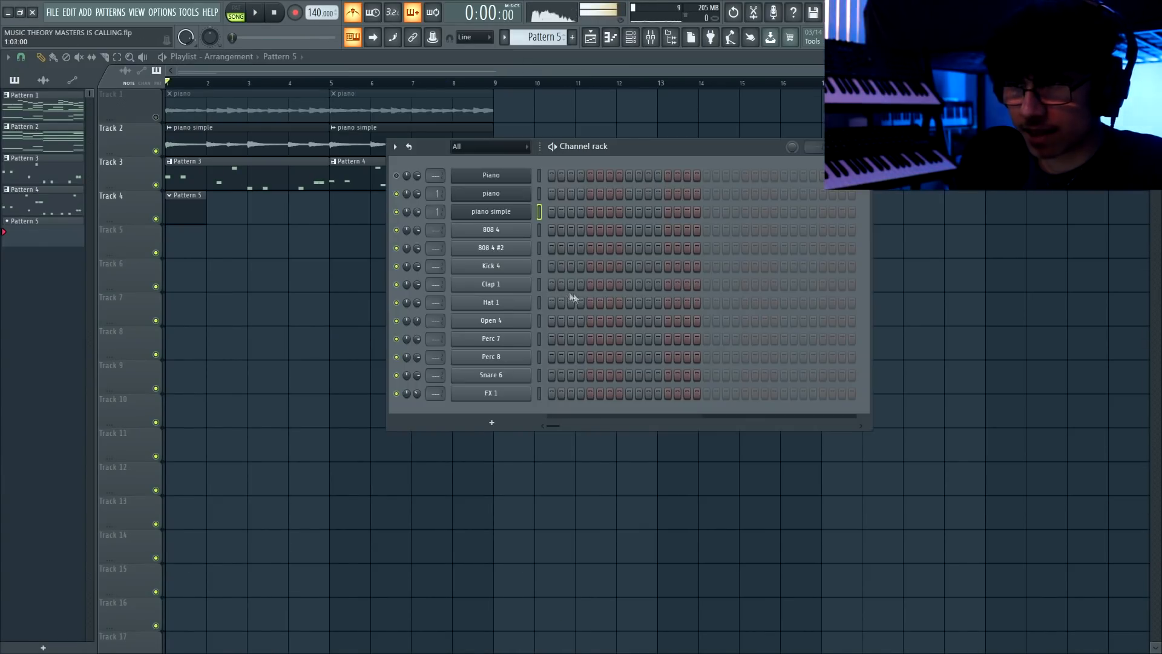
Try Clap 1 hits on steps 5 and 13 of Pattern 5
{"action": "left_click", "coordinate": [629, 285]}
{"action": "key", "text": "space"}
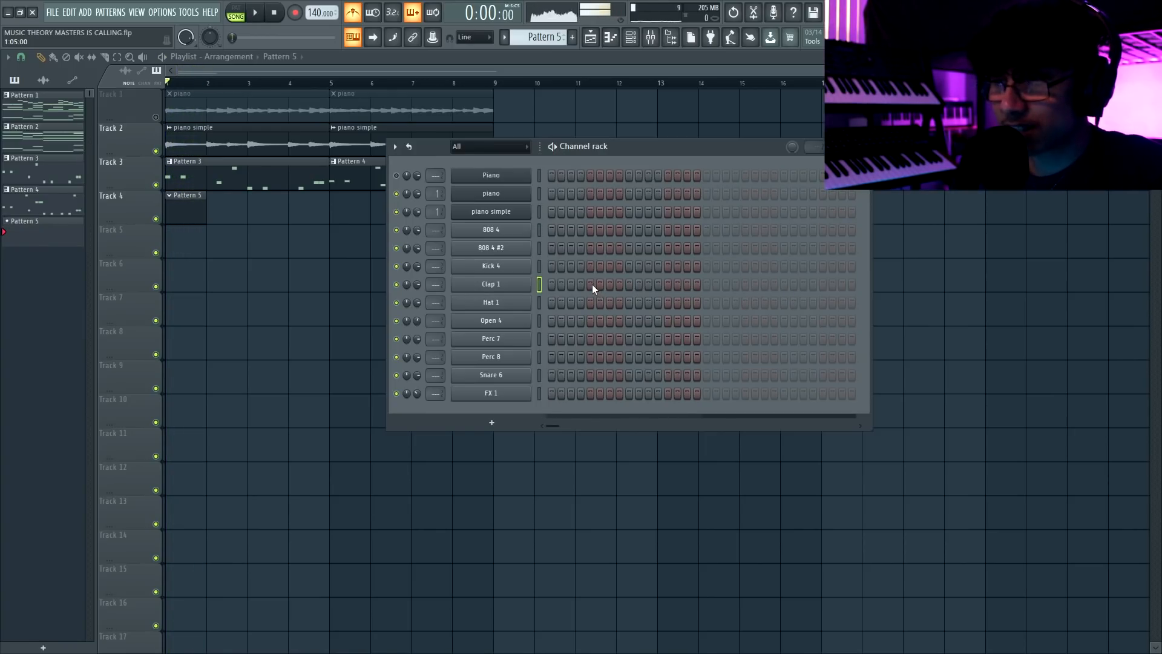
{"action": "left_click", "coordinate": [591, 285]}
{"action": "left_click", "coordinate": [667, 284]}
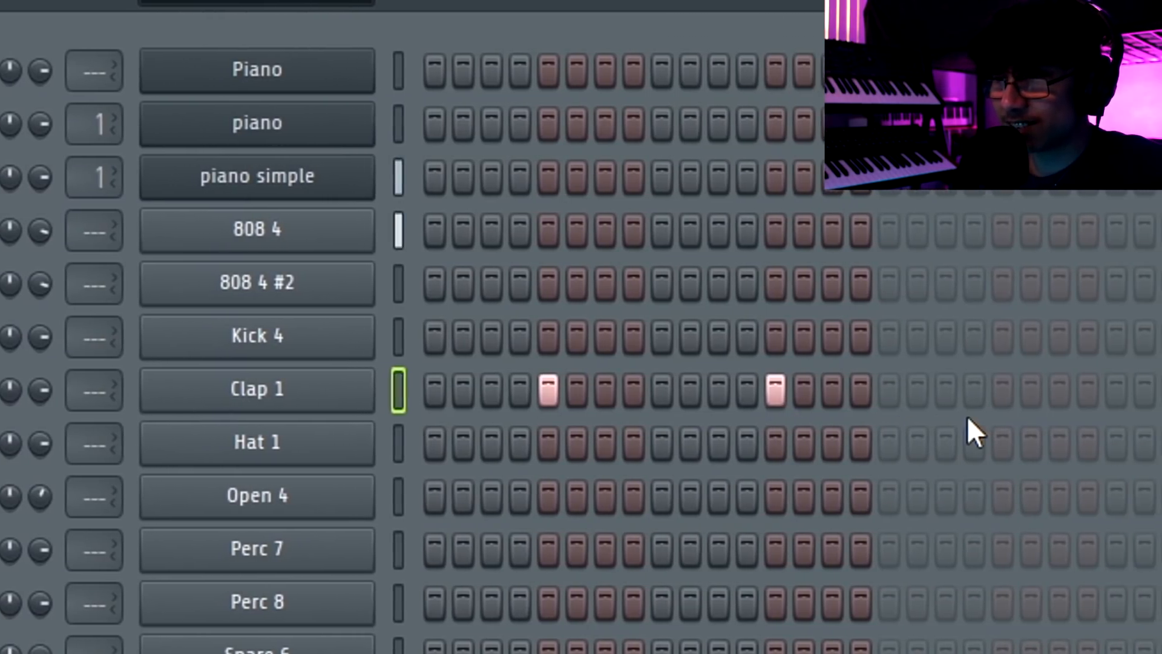
{"action": "left_click", "coordinate": [1005, 391]}
{"action": "left_click", "coordinate": [1056, 392]}
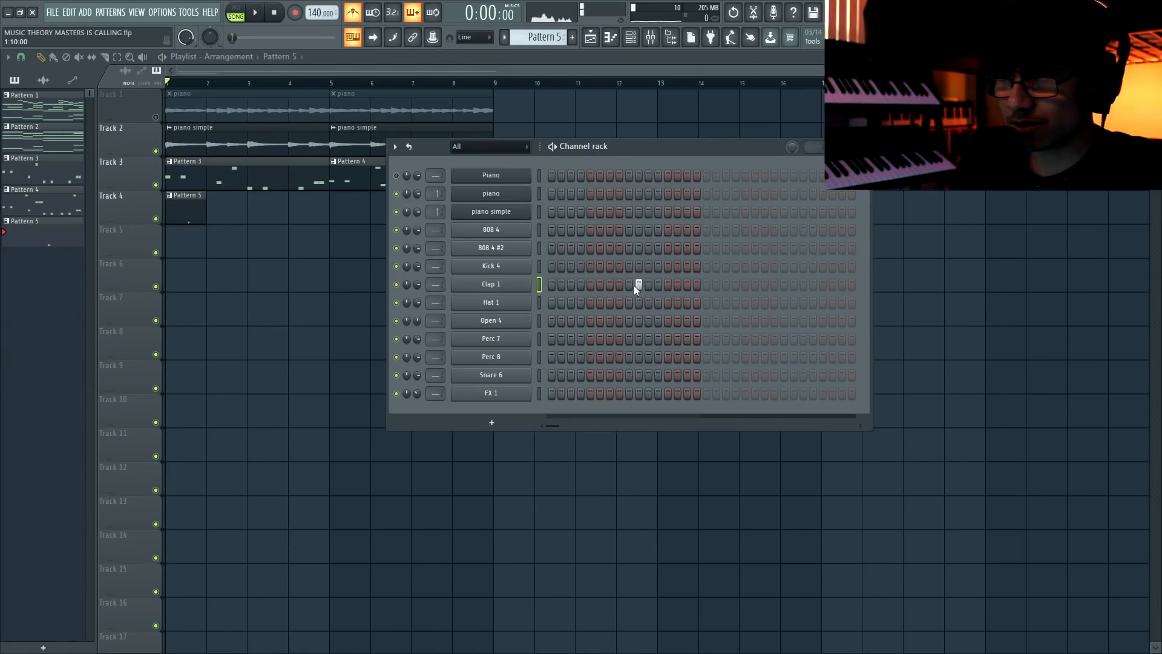
Fill Hat 1 on every second step in Pattern 6 and bring its notes up in the piano roll
{"action": "right_click", "coordinate": [531, 298]}
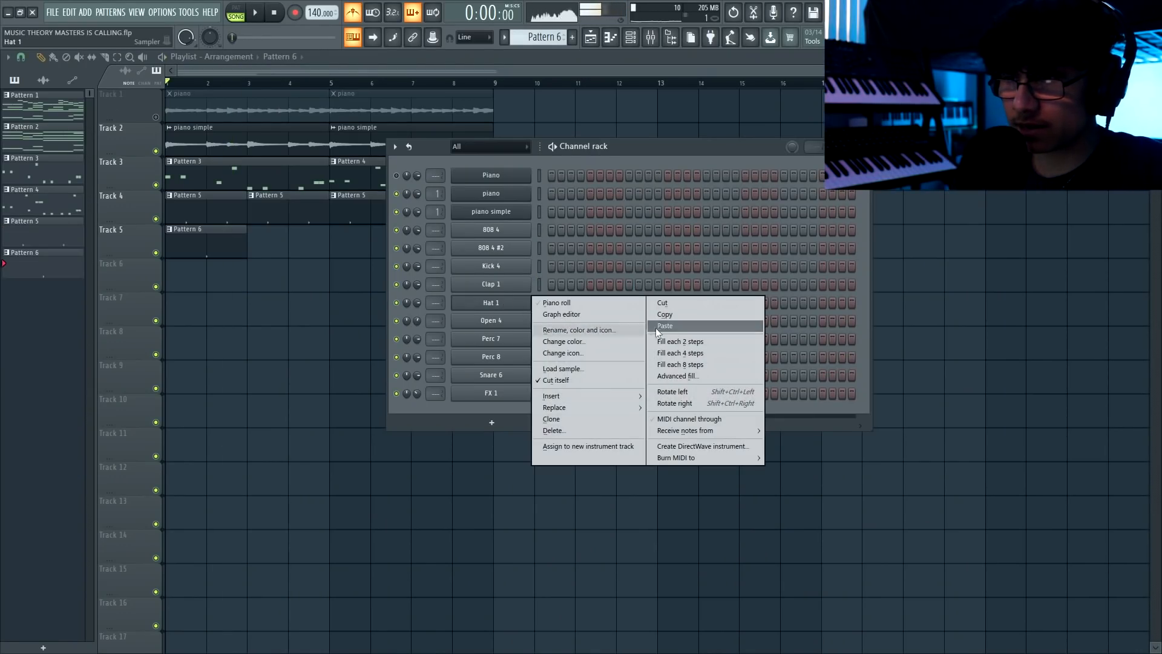
{"action": "left_click", "coordinate": [689, 342]}
{"action": "key", "text": "space"}
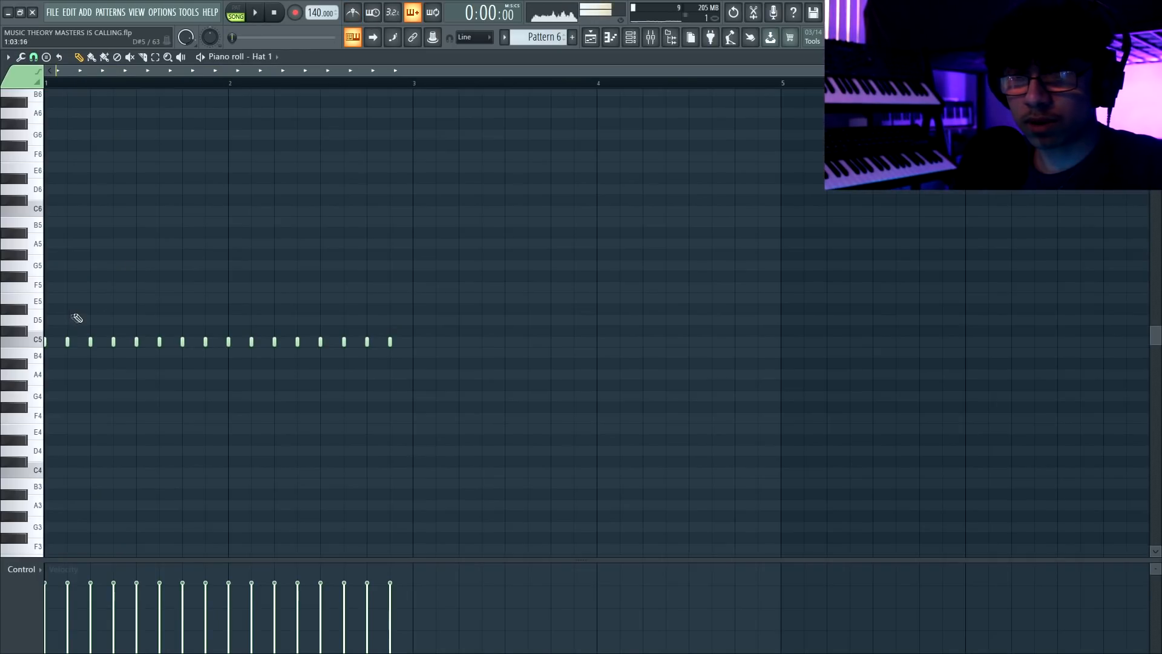
With a 1/2 step snap, paint a roll of four G4 hat notes from step 5 of bar 1
{"action": "scroll", "coordinate": [73, 318], "scroll_direction": "up", "scroll_amount": 4}
{"action": "left_click", "coordinate": [46, 58]}
{"action": "left_click", "coordinate": [34, 57]}
{"action": "left_click", "coordinate": [58, 160]}
{"action": "scroll", "coordinate": [184, 328], "scroll_direction": "down", "scroll_amount": 3}
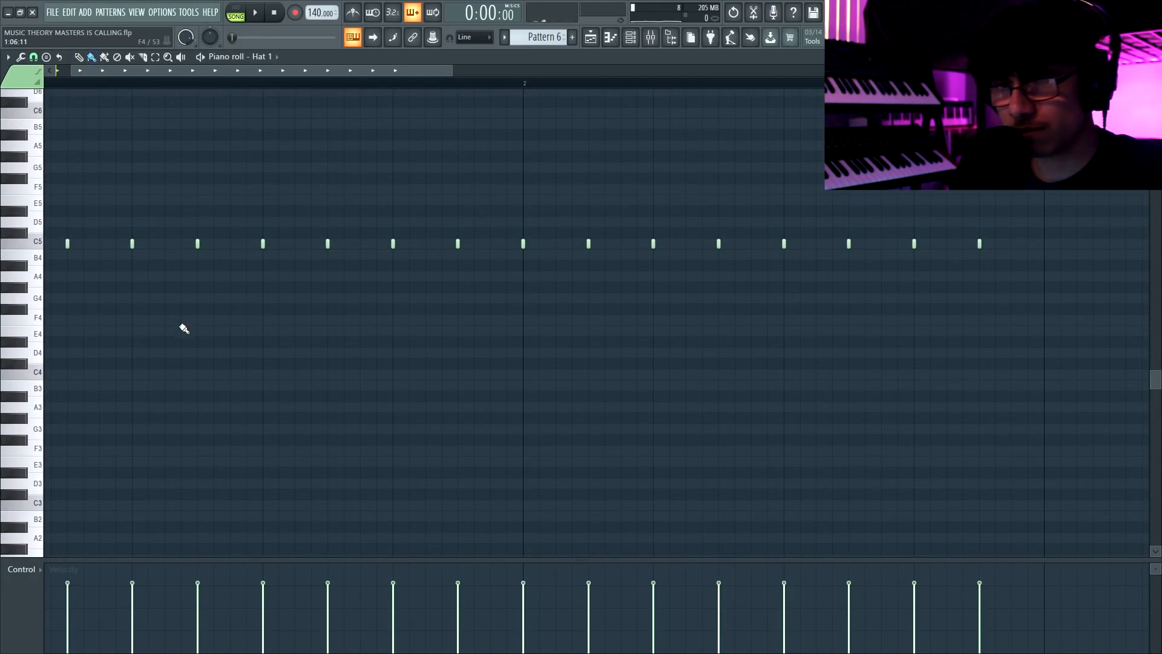
{"action": "left_click_drag", "start_coordinate": [172, 75], "coordinate": [155, 75]}
{"action": "key", "text": "space"}
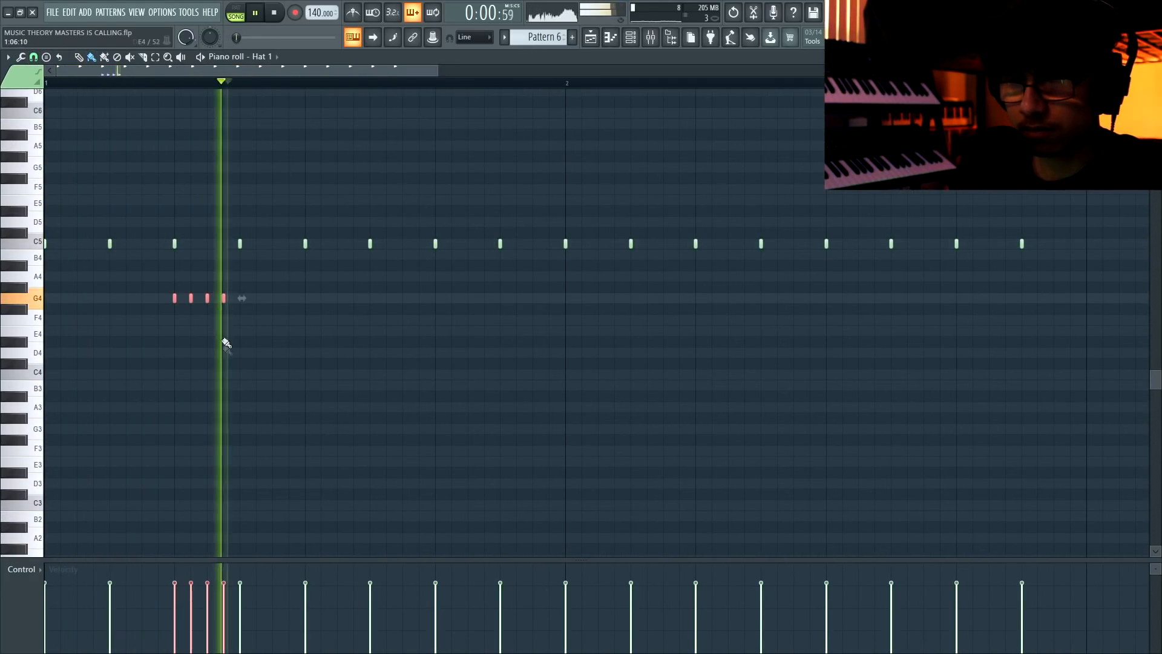
Enlarge the velocity lane and ramp the G4 roll's velocities downward from its first note to its last
{"action": "key", "text": "space"}
{"action": "left_click_drag", "start_coordinate": [209, 560], "coordinate": [209, 319]}
{"action": "left_click_drag", "start_coordinate": [268, 546], "coordinate": [275, 561]}
{"action": "key", "text": "space"}
{"action": "key", "text": "space"}
Add two half-step D5 hat notes at step 13 of bar 1 and give them lower, descending velocities
{"action": "scroll", "coordinate": [270, 235], "scroll_direction": "down", "scroll_amount": 1}
{"action": "key", "text": "space"}
{"action": "key", "text": "ctrl+d"}
{"action": "key", "text": "space"}
{"action": "key", "text": "space"}
{"action": "left_click_drag", "start_coordinate": [436, 221], "coordinate": [454, 222]}
{"action": "key", "text": "space"}
{"action": "left_click_drag", "start_coordinate": [430, 417], "coordinate": [483, 481]}
{"action": "scroll", "coordinate": [194, 122], "scroll_direction": "right", "scroll_amount": 3}
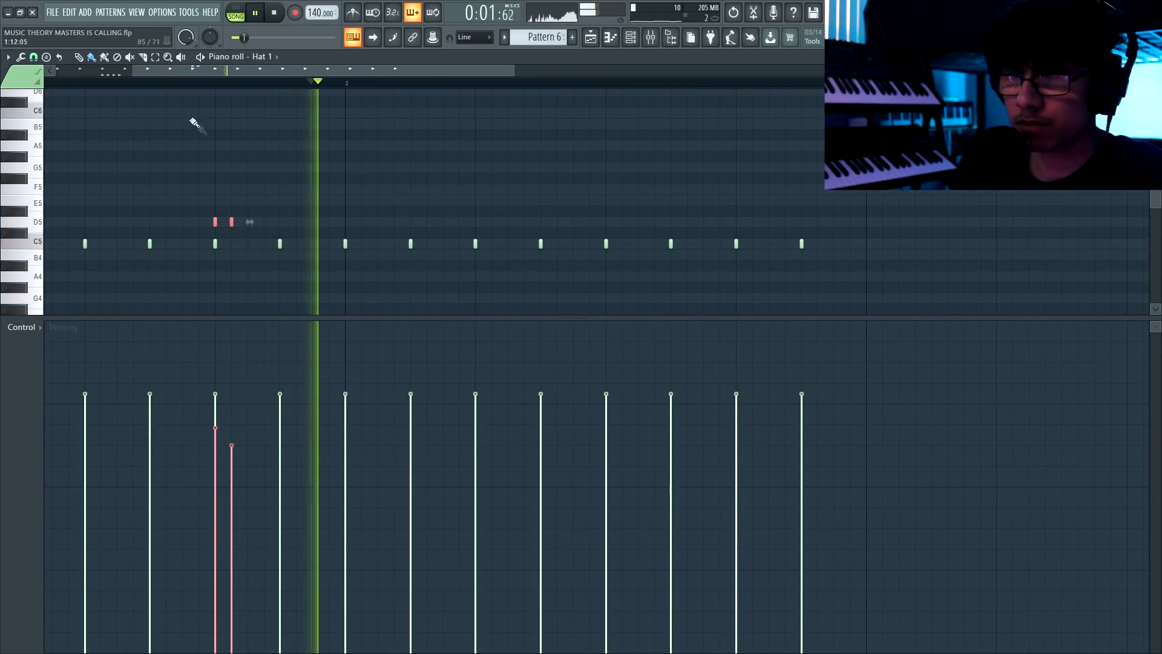
With a 1/6 beat snap, add two C5 hats after step 7 of bar 2 and taper their velocities slightly
{"action": "key", "text": "space"}
{"action": "left_click", "coordinate": [33, 56]}
{"action": "left_click", "coordinate": [51, 185]}
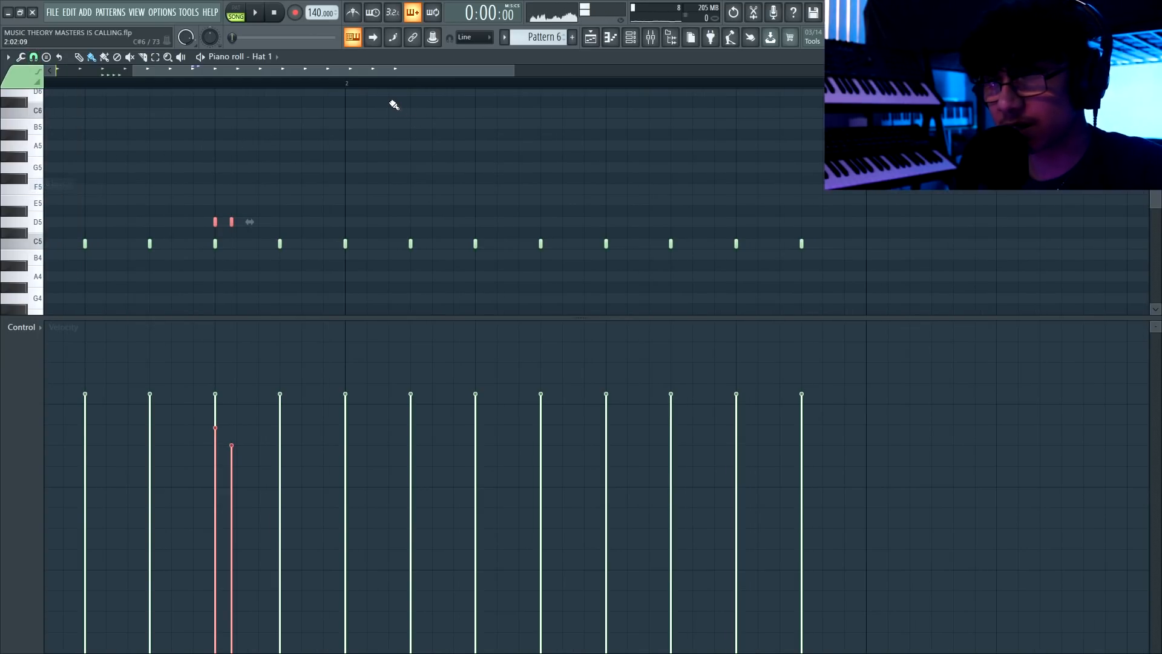
{"action": "key", "text": "space"}
{"action": "left_click_drag", "start_coordinate": [558, 250], "coordinate": [591, 280]}
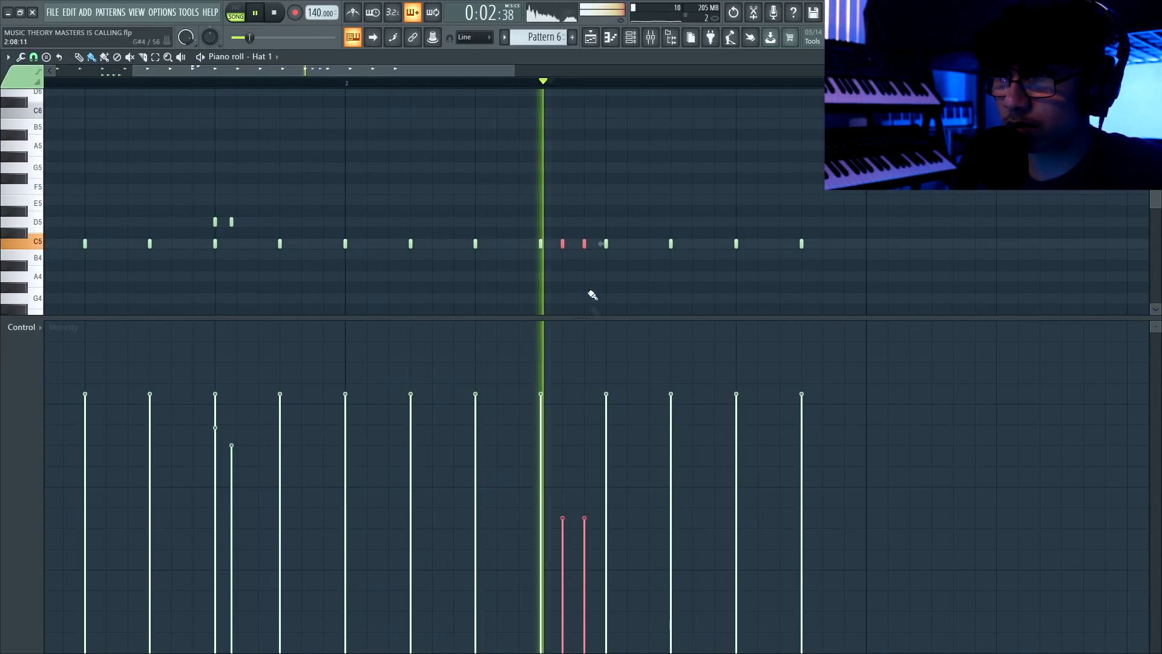
{"action": "left_click_drag", "start_coordinate": [562, 411], "coordinate": [584, 430]}
Lower bar 2's step 11 hat to B4 and add a quieter F#4 hat on step 13
{"action": "left_click_drag", "start_coordinate": [670, 243], "coordinate": [668, 255]}
{"action": "scroll", "coordinate": [696, 249], "scroll_direction": "down", "scroll_amount": 3}
{"action": "key", "text": "space"}
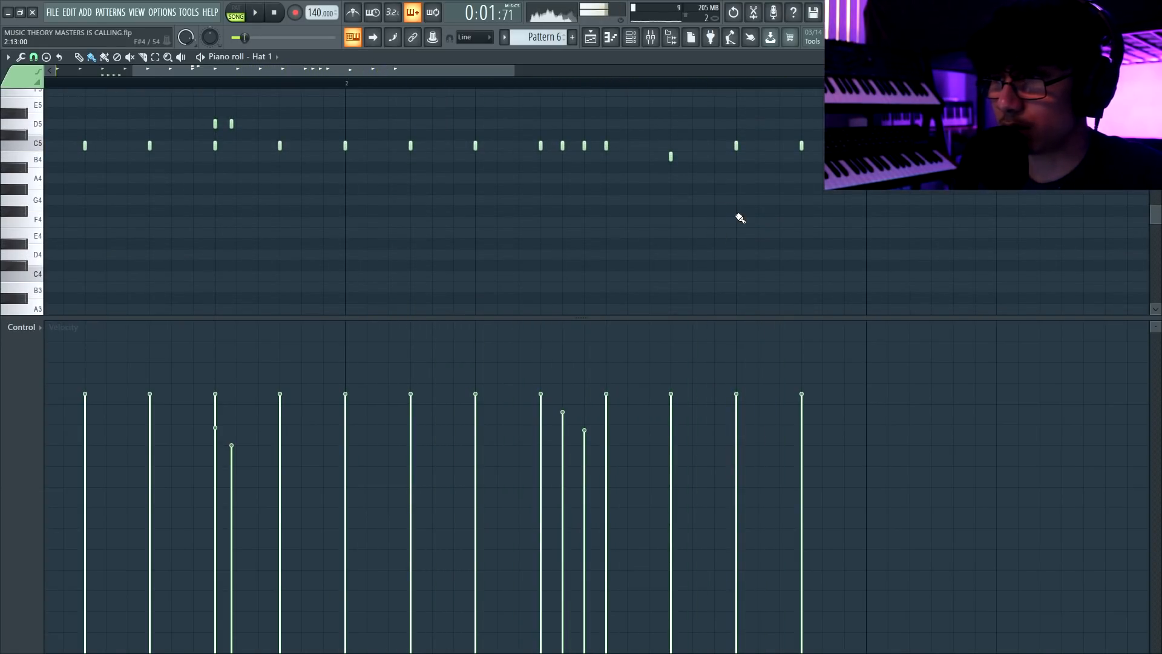
{"action": "key", "text": "space"}
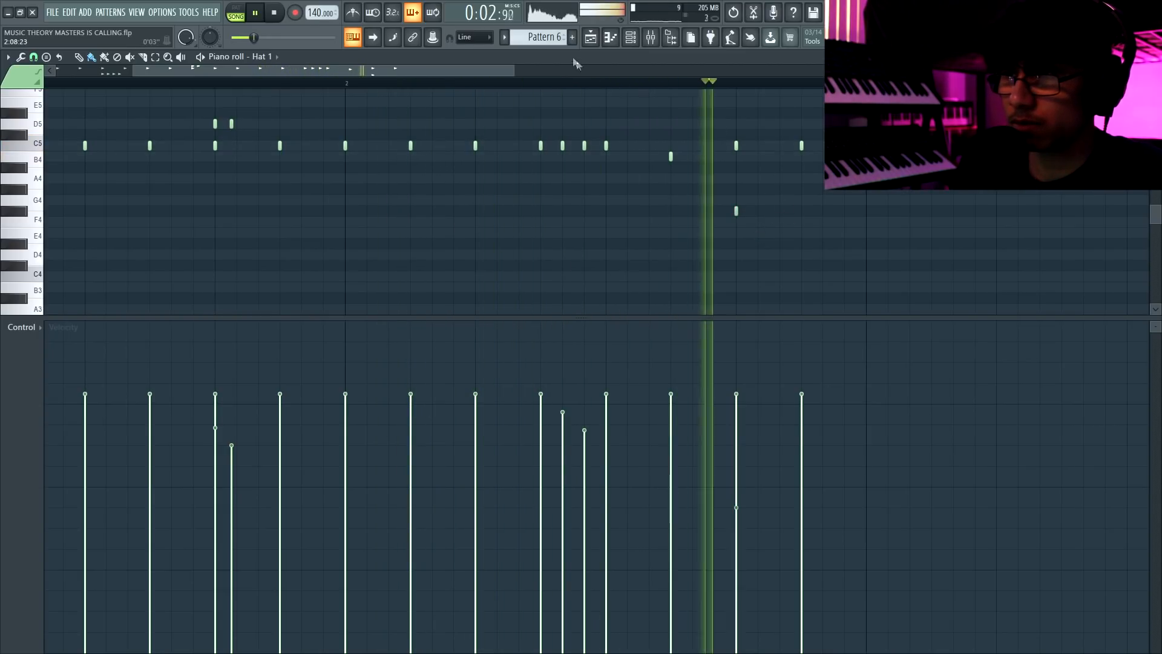
Make the second Pattern 6 clip on Track 5 unique and duplicate both hat clips across bars 5 to 8
{"action": "key", "text": "F5"}
{"action": "left_click", "coordinate": [250, 232]}
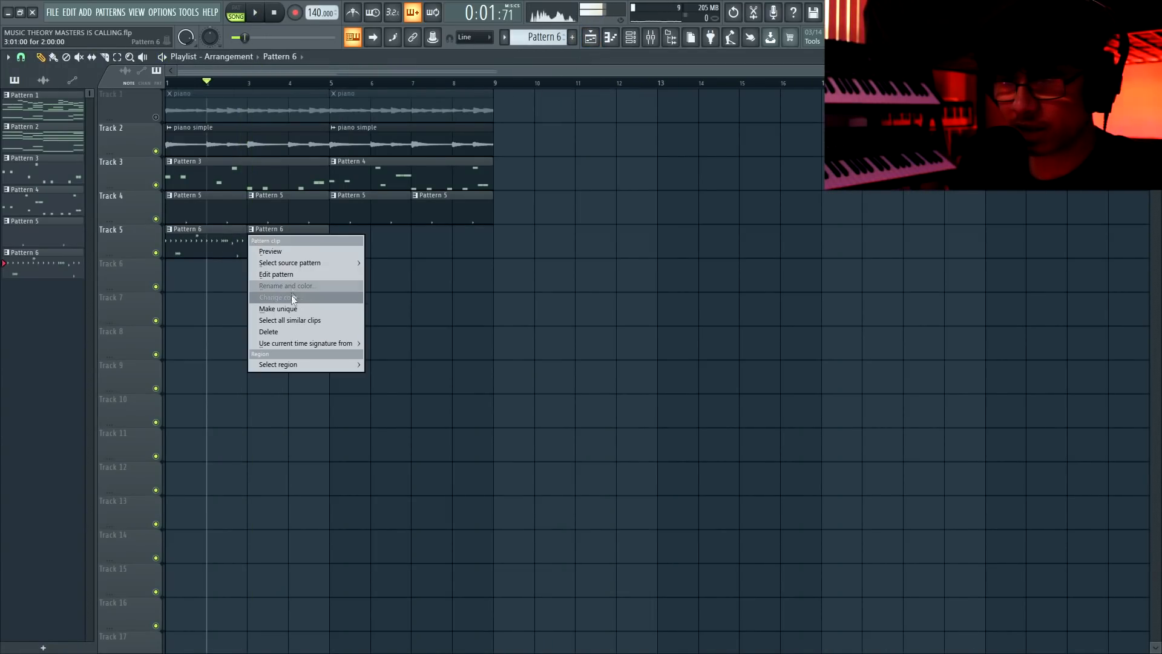
{"action": "left_click", "coordinate": [292, 307]}
{"action": "key", "text": "space"}
{"action": "left_click_drag", "start_coordinate": [297, 272], "coordinate": [177, 246]}
{"action": "key", "text": "ctrl+b"}
{"action": "key", "text": "F7"}
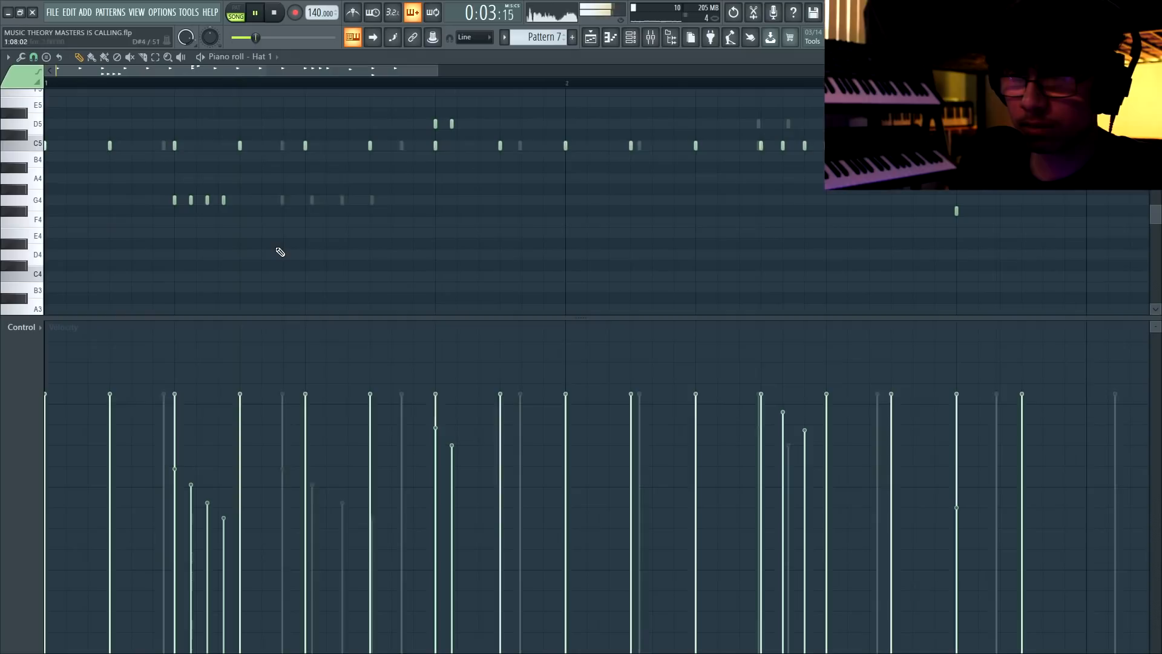
Delete the last three G4 notes of the bar 1 hat roll in Pattern 7, keeping the first
{"action": "scroll", "coordinate": [353, 285], "scroll_direction": "up", "scroll_amount": 2}
{"action": "key", "text": "space"}
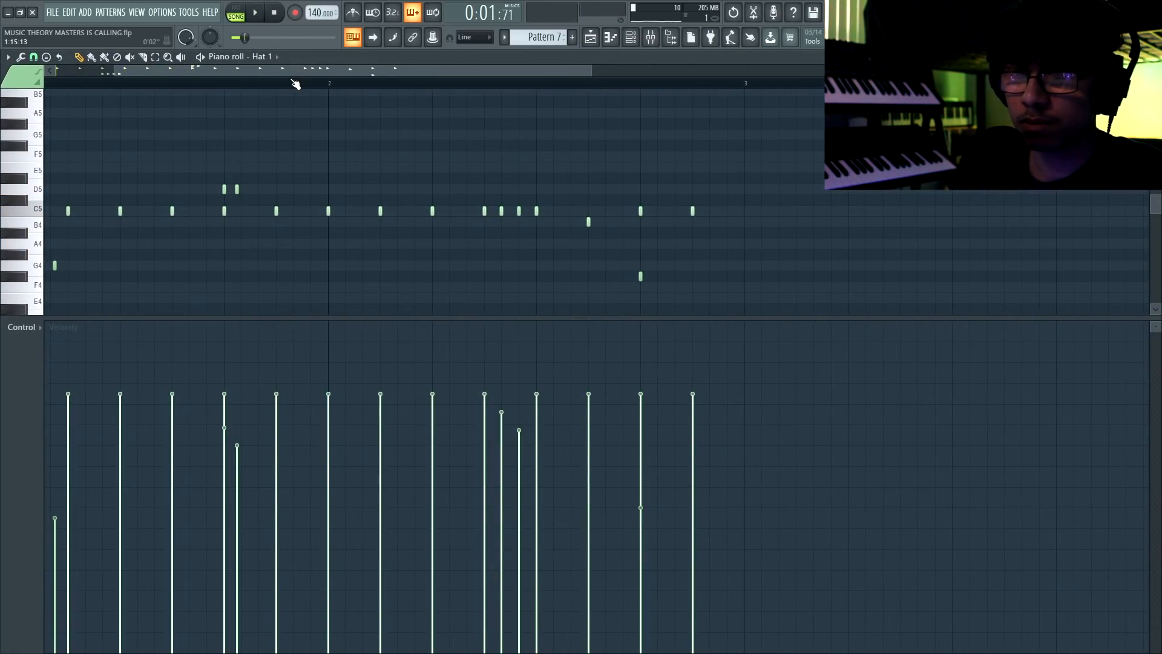
{"action": "left_click_drag", "start_coordinate": [293, 72], "coordinate": [212, 72]}
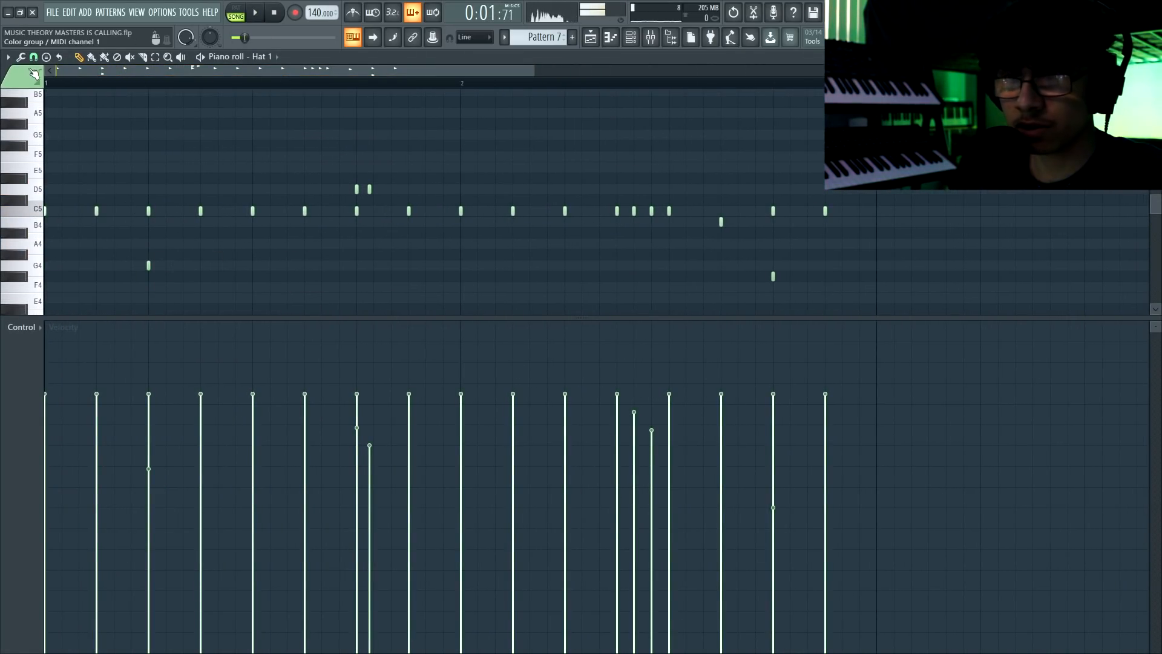
{"action": "key", "text": "space"}
Delete the first D5 hat at bar 1's step 13 and lower the second D5 to C5
{"action": "right_click", "coordinate": [356, 189]}
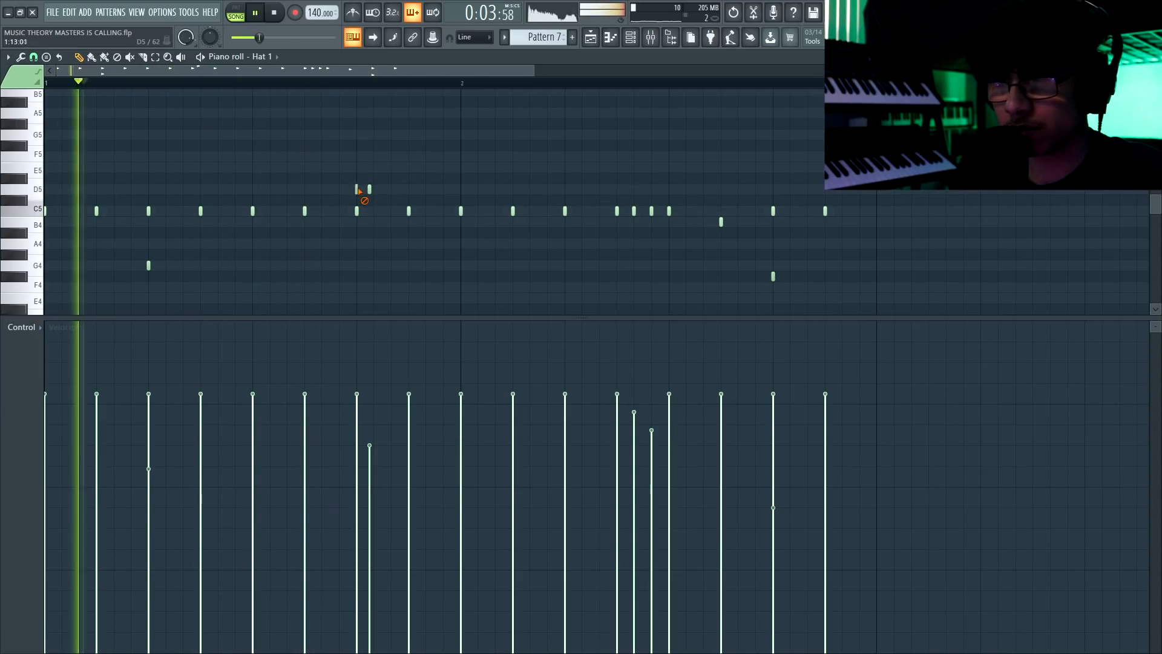
{"action": "left_click_drag", "start_coordinate": [362, 188], "coordinate": [388, 202]}
{"action": "key", "text": "shift+Down"}
{"action": "key", "text": "shift+Down"}
{"action": "left_click", "coordinate": [639, 246], "text": "ctrl"}
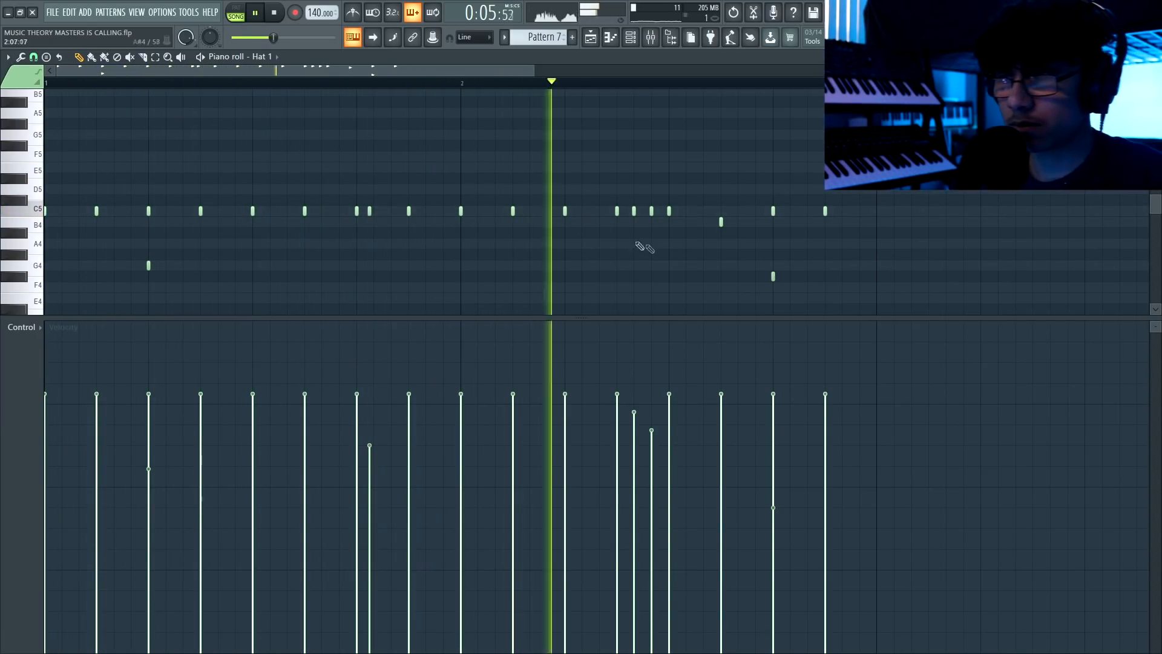
Delete the two extra C5 hats after bar 2's step 7 and add a slightly quieter B4 hat on step 2
{"action": "left_click_drag", "start_coordinate": [662, 207], "coordinate": [630, 222]}
{"action": "key", "text": "Delete"}
{"action": "left_click", "coordinate": [479, 212]}
{"action": "key", "text": "ctrl+z"}
{"action": "left_click", "coordinate": [47, 57]}
{"action": "left_click", "coordinate": [55, 196]}
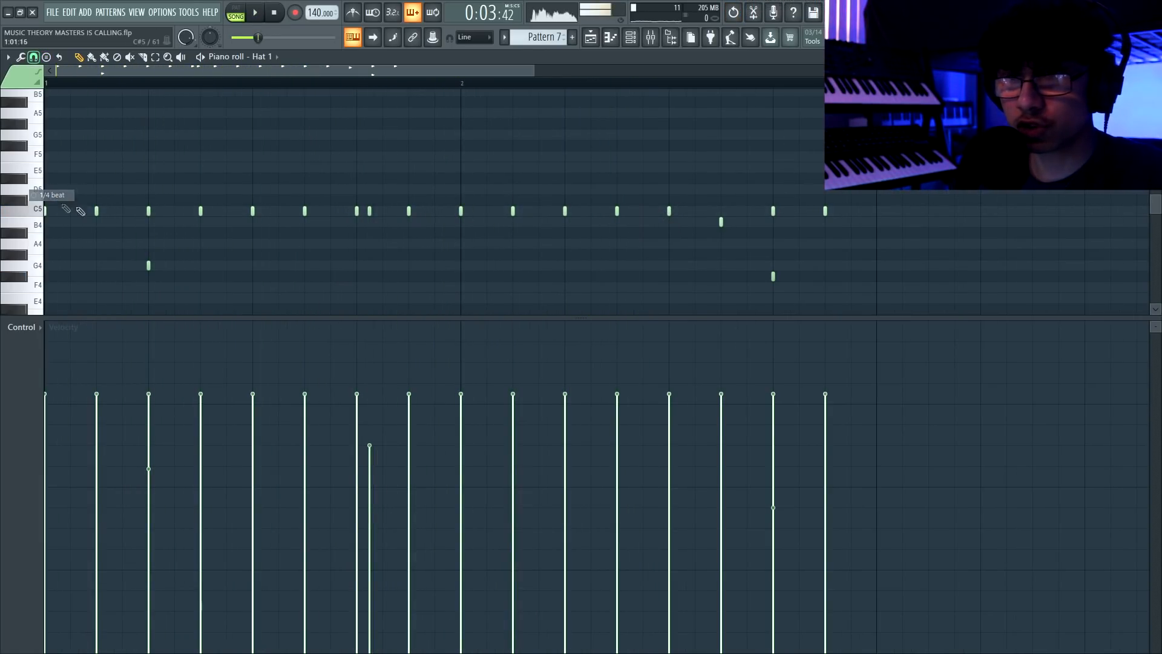
{"action": "key", "text": "space"}
{"action": "scroll", "coordinate": [525, 221], "scroll_direction": "up", "scroll_amount": 7}
{"action": "left_click", "coordinate": [524, 220], "text": "ctrl"}
{"action": "left_click_drag", "start_coordinate": [472, 88], "coordinate": [548, 91]}
{"action": "key", "text": "space"}
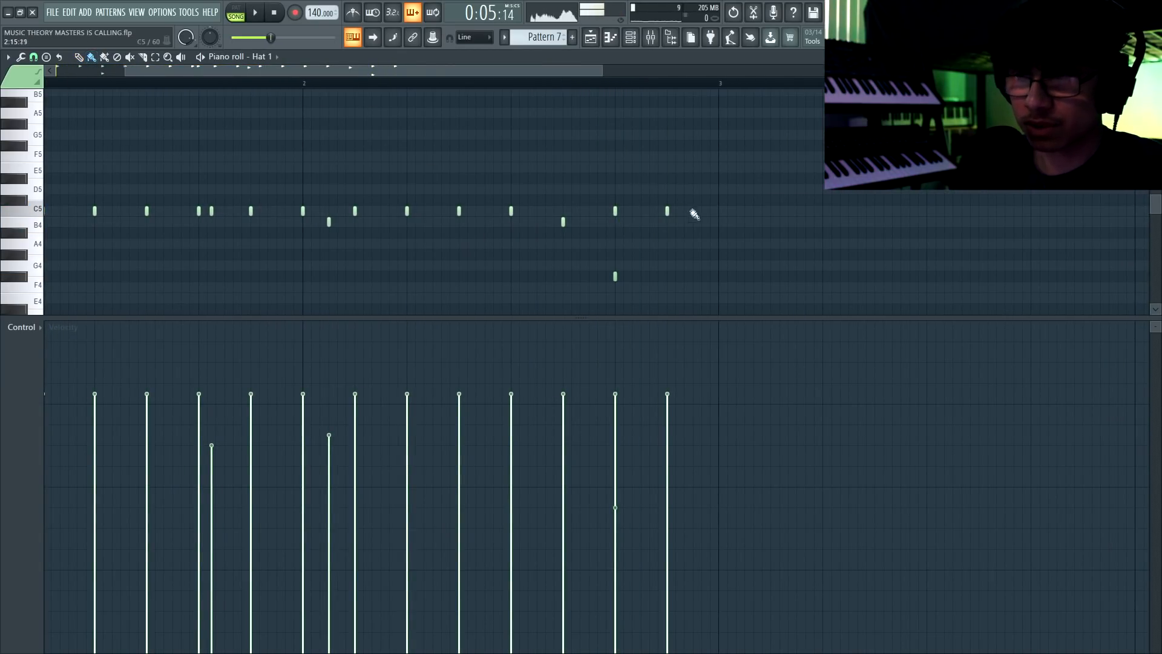
Replace bar 2's F#4 hat with three 1/3-step notes following the step 13 C5, pitched B4, A#4 and A#4
{"action": "scroll", "coordinate": [616, 272], "scroll_direction": "up", "scroll_amount": 4}
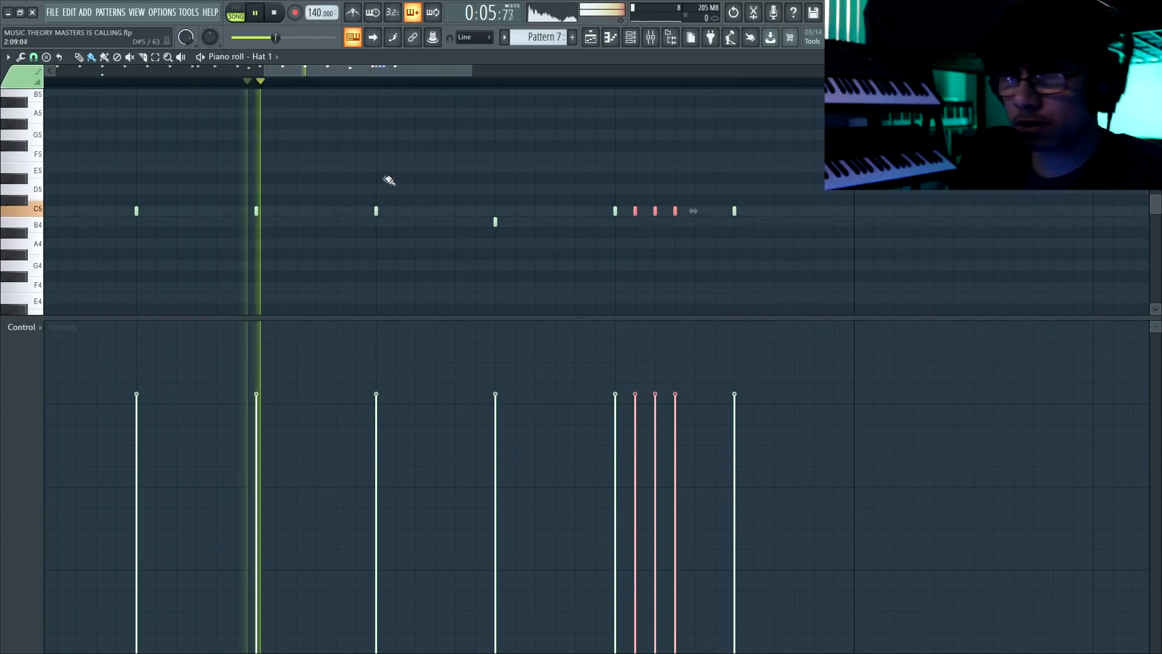
{"action": "left_click", "coordinate": [779, 257], "text": "ctrl"}
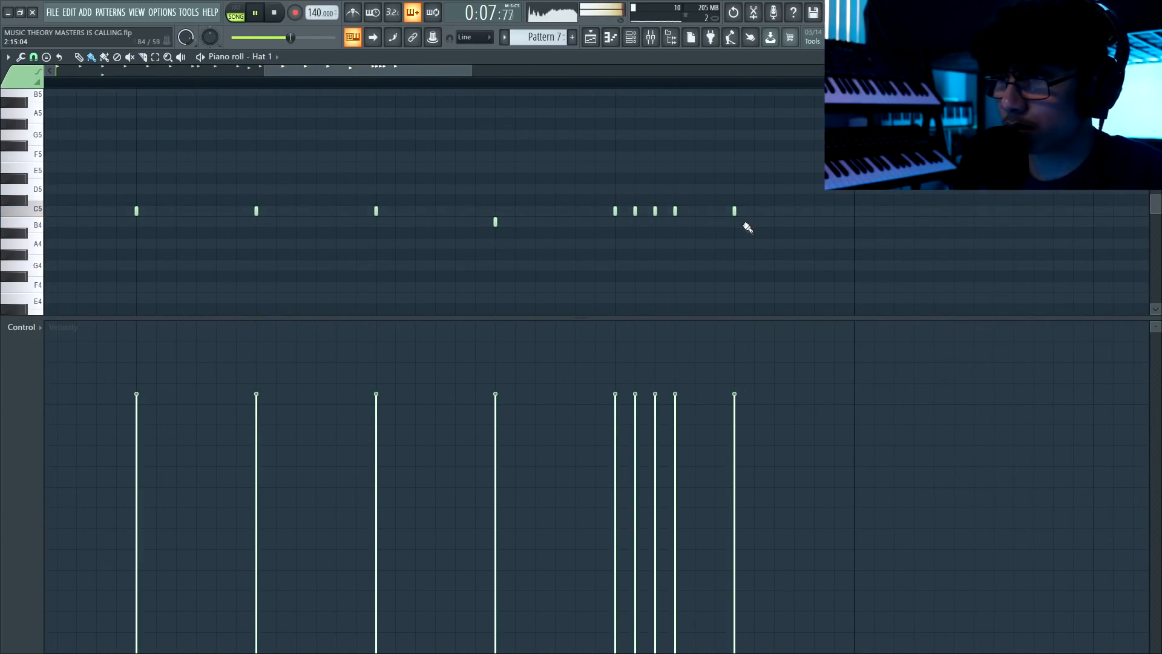
{"action": "left_click_drag", "start_coordinate": [649, 216], "coordinate": [711, 252]}
{"action": "key", "text": "shift+Down"}
{"action": "left_click", "coordinate": [710, 252], "text": "ctrl"}
{"action": "scroll", "coordinate": [643, 184], "scroll_direction": "down", "scroll_amount": 4}
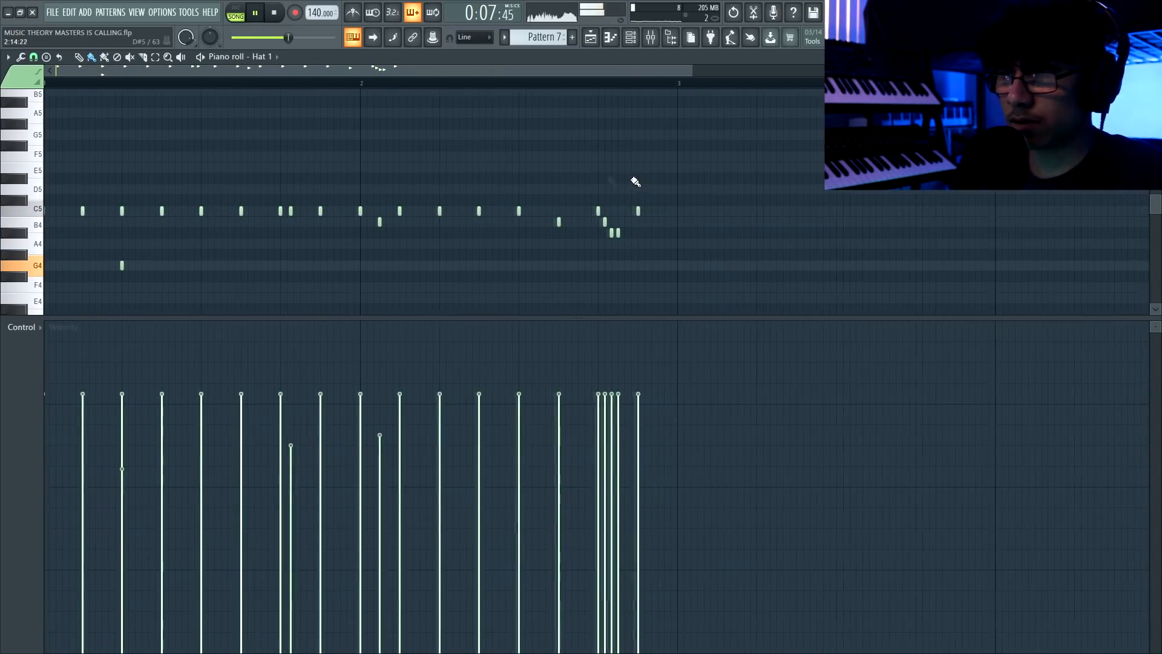
{"action": "left_click", "coordinate": [33, 57]}
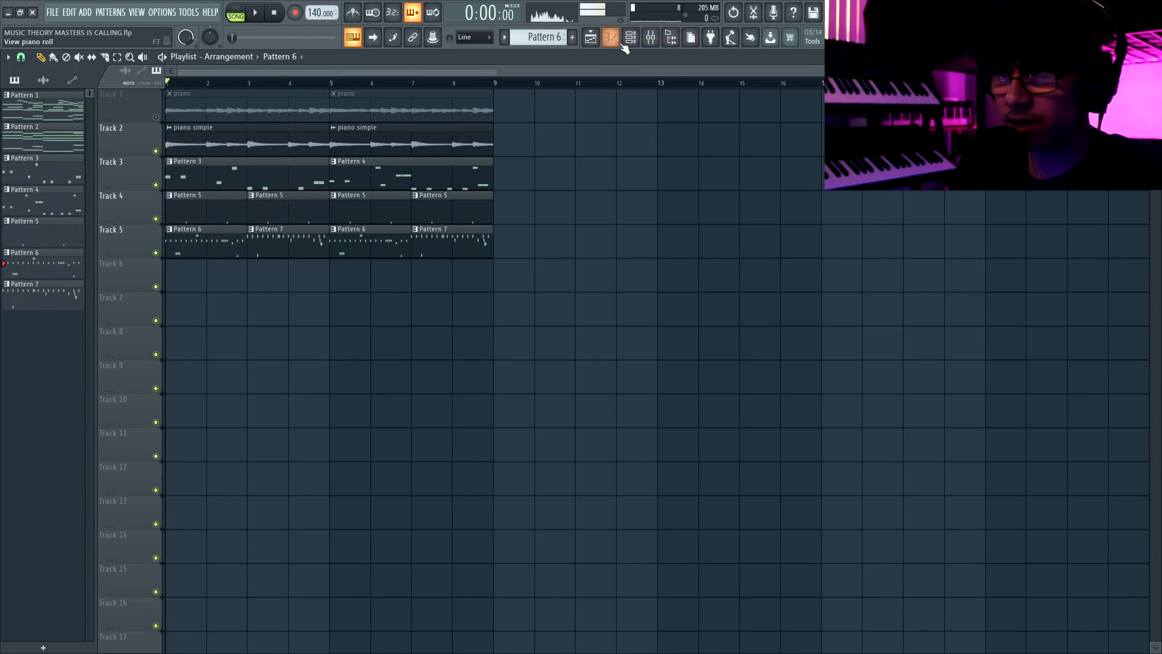
Remove Hat 1's hits on steps 11 and 17 of Pattern 6 in the channel rack
{"action": "left_click", "coordinate": [630, 38]}
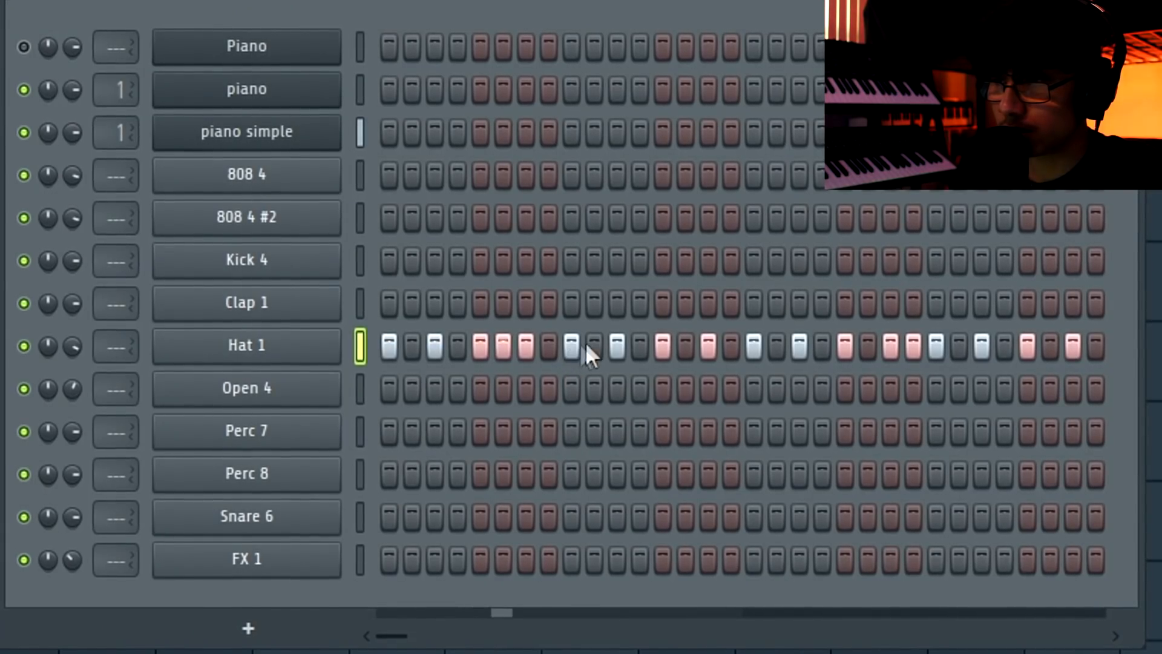
{"action": "left_click", "coordinate": [648, 302]}
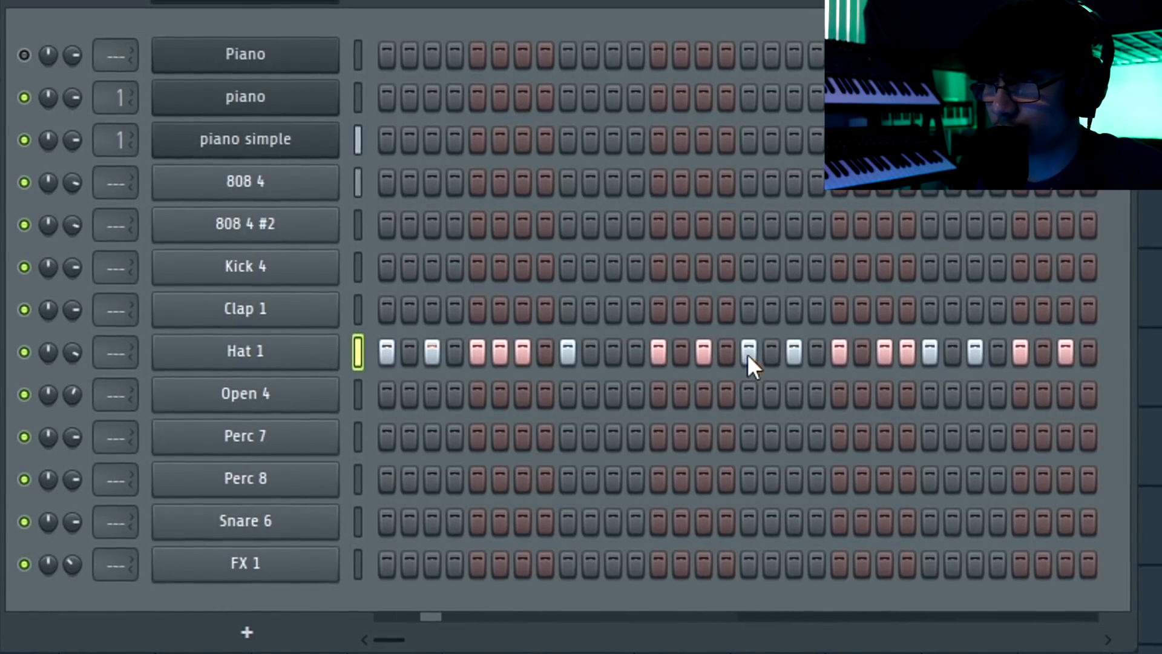
{"action": "left_click", "coordinate": [749, 351]}
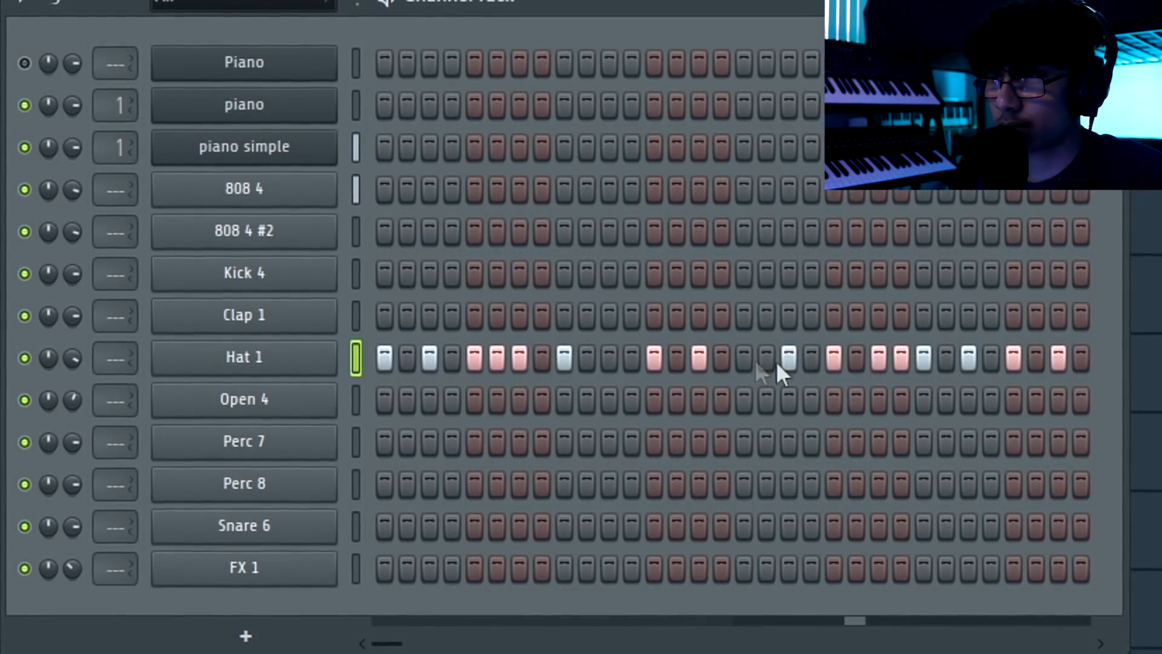
Remove Hat 1's hit on step 31 of Pattern 6 and play the beat back
{"action": "left_click", "coordinate": [1061, 355]}
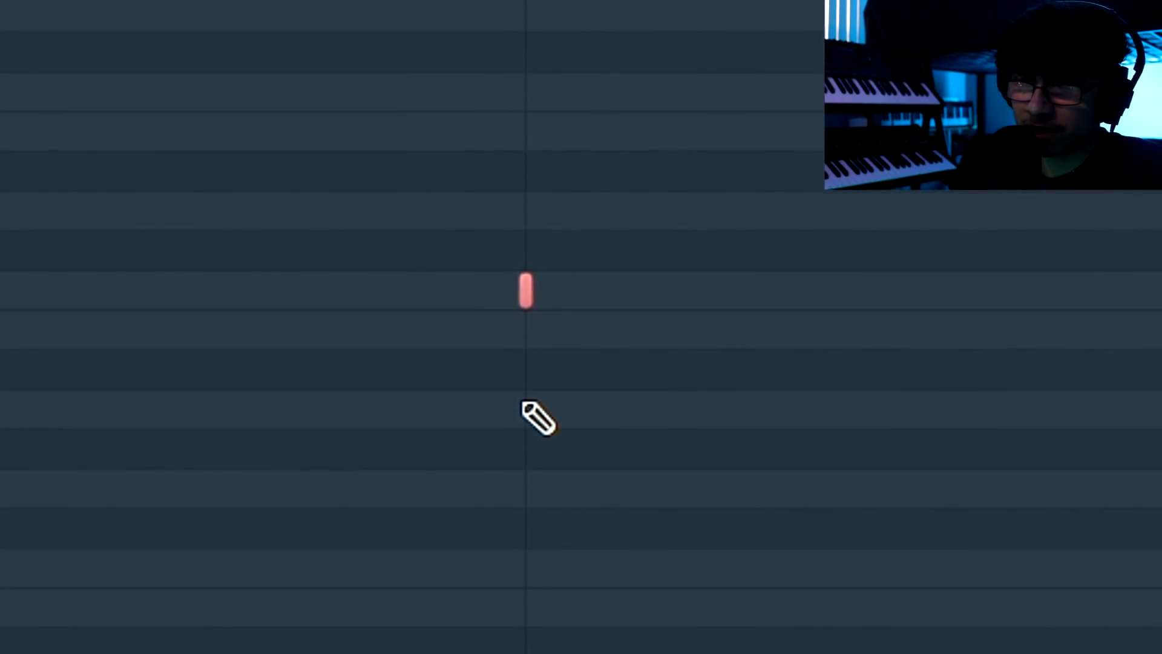
{"action": "scroll", "coordinate": [236, 215], "scroll_direction": "down", "scroll_amount": 3, "text": "ctrl"}
{"action": "key", "text": "space"}
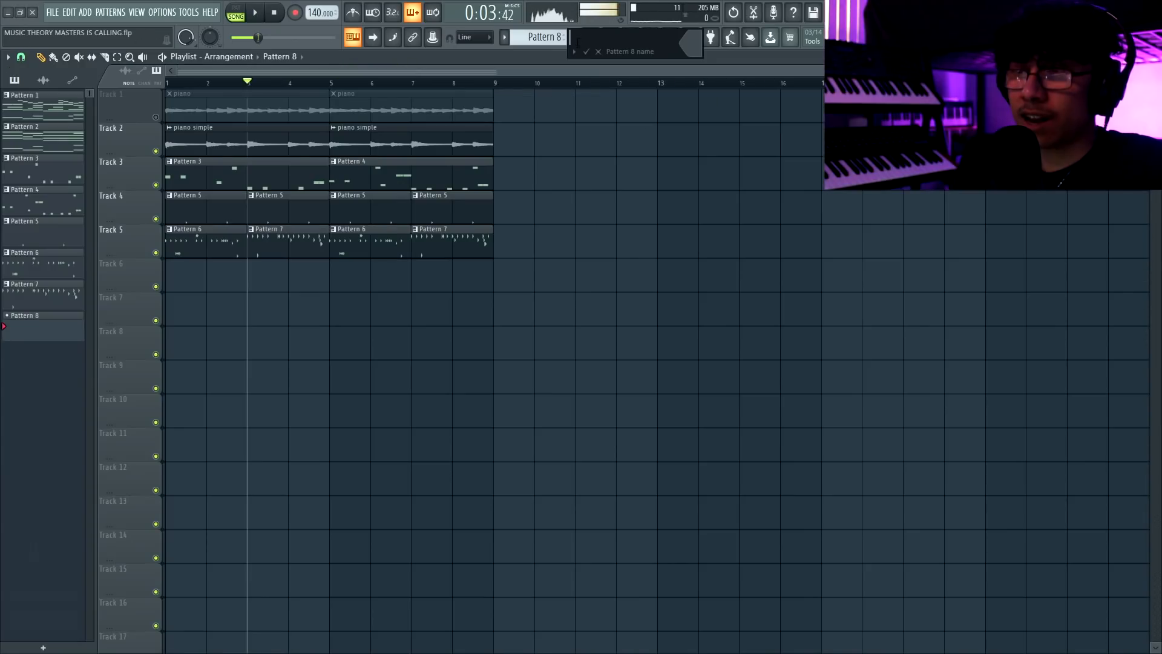
Place new Pattern 8 at bar 1 of Track 6, with Open 4 hits on steps 1 and 21
{"action": "left_click", "coordinate": [276, 17]}
{"action": "key", "text": "F6"}
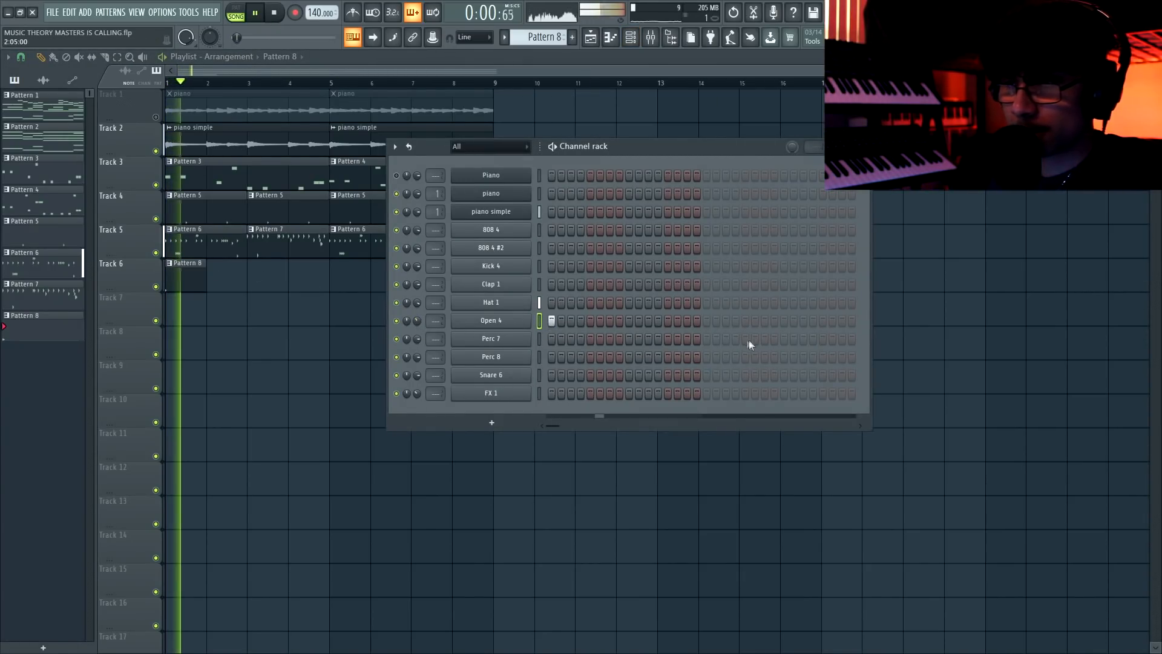
{"action": "key", "text": "F6"}
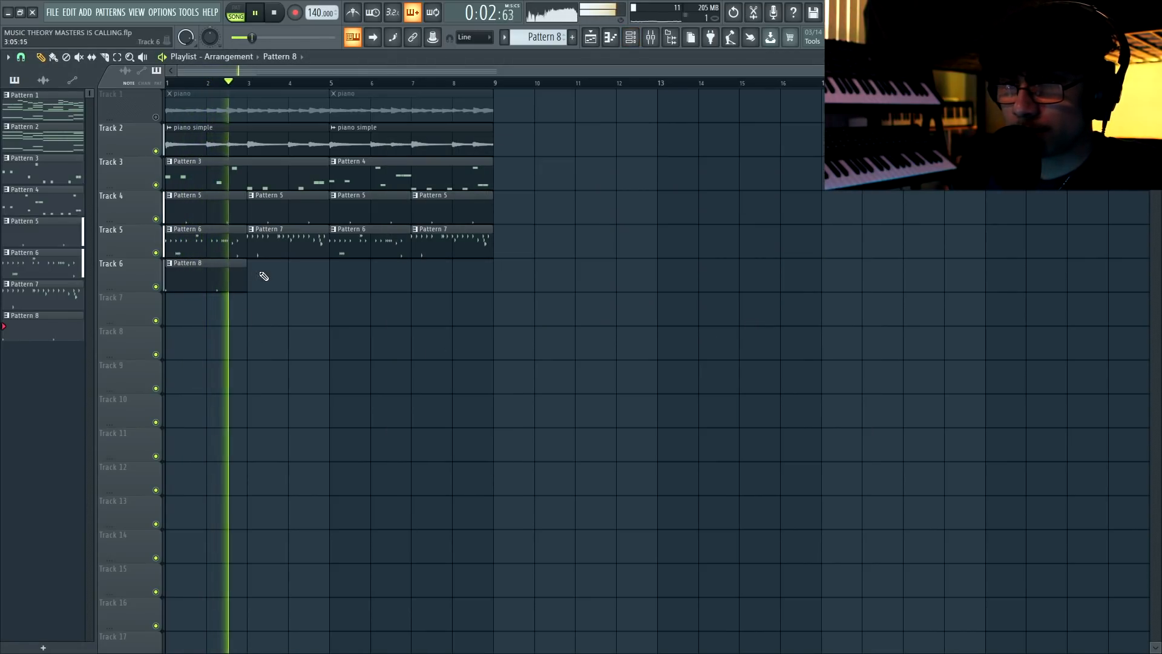
Repeat the Pattern 8 clip along Track 6 through bar 8
{"action": "left_click", "coordinate": [260, 273]}
{"action": "left_click_drag", "start_coordinate": [296, 275], "coordinate": [158, 291]}
{"action": "key", "text": "ctrl+b"}
{"action": "left_click", "coordinate": [290, 325], "text": "ctrl"}
Create Pattern 9 at bar 1 of Track 7 with a Perc 7 hit on step 19
{"action": "key", "text": "F6"}
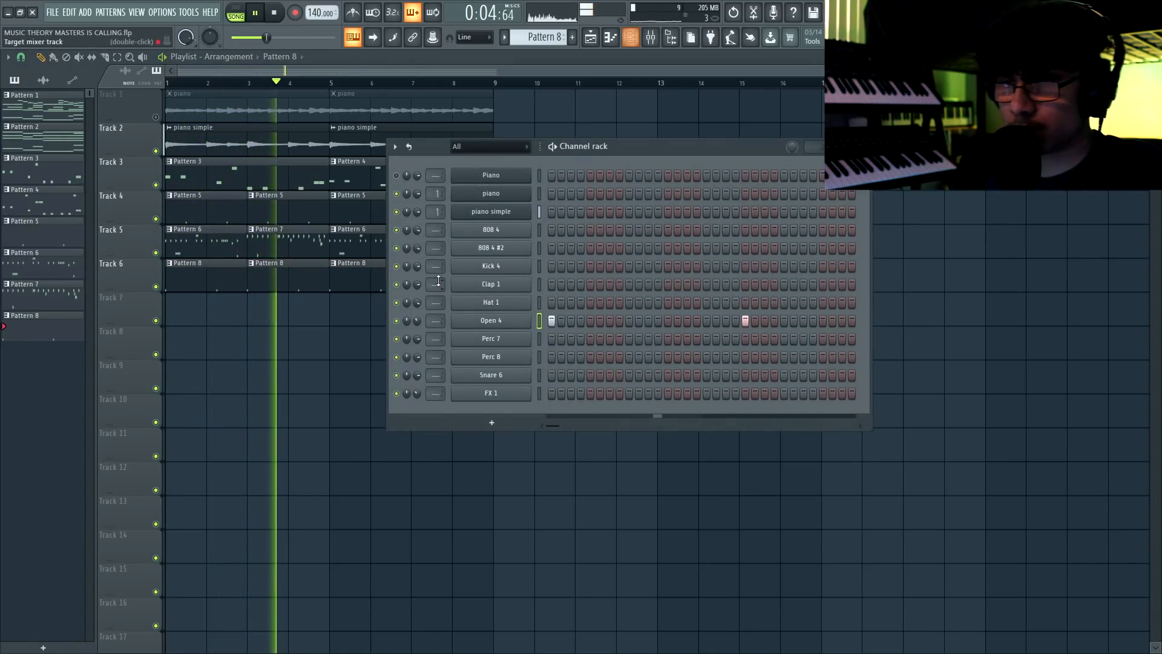
{"action": "key", "text": "space"}
{"action": "key", "text": "F4"}
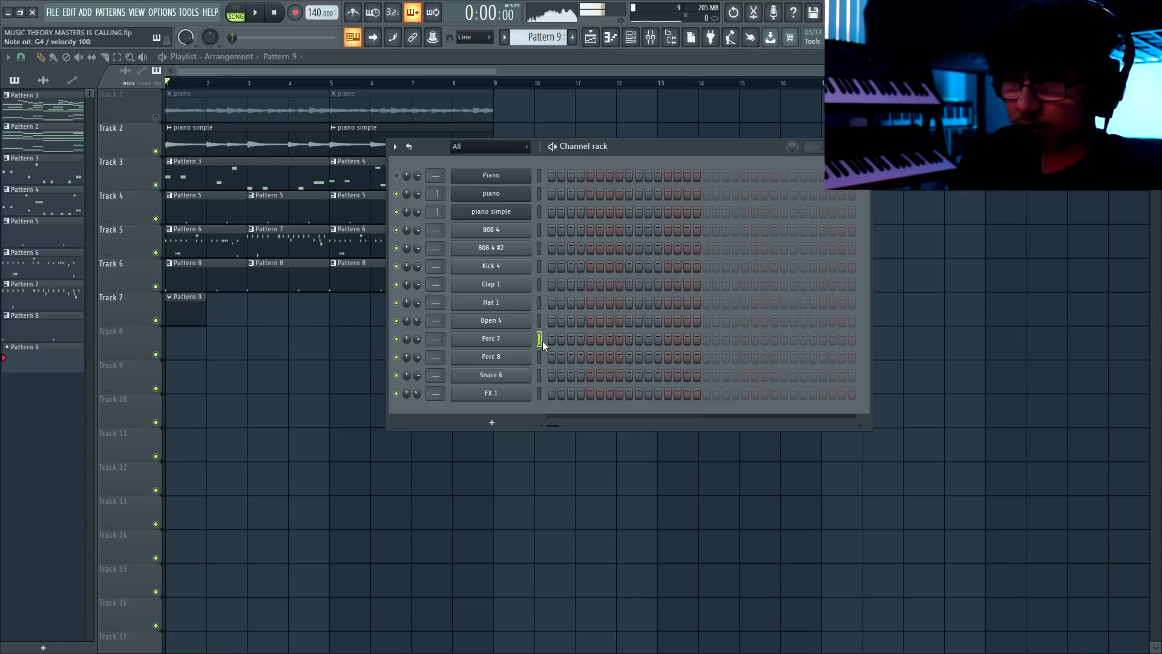
{"action": "key", "text": "space"}
{"action": "left_click", "coordinate": [726, 339]}
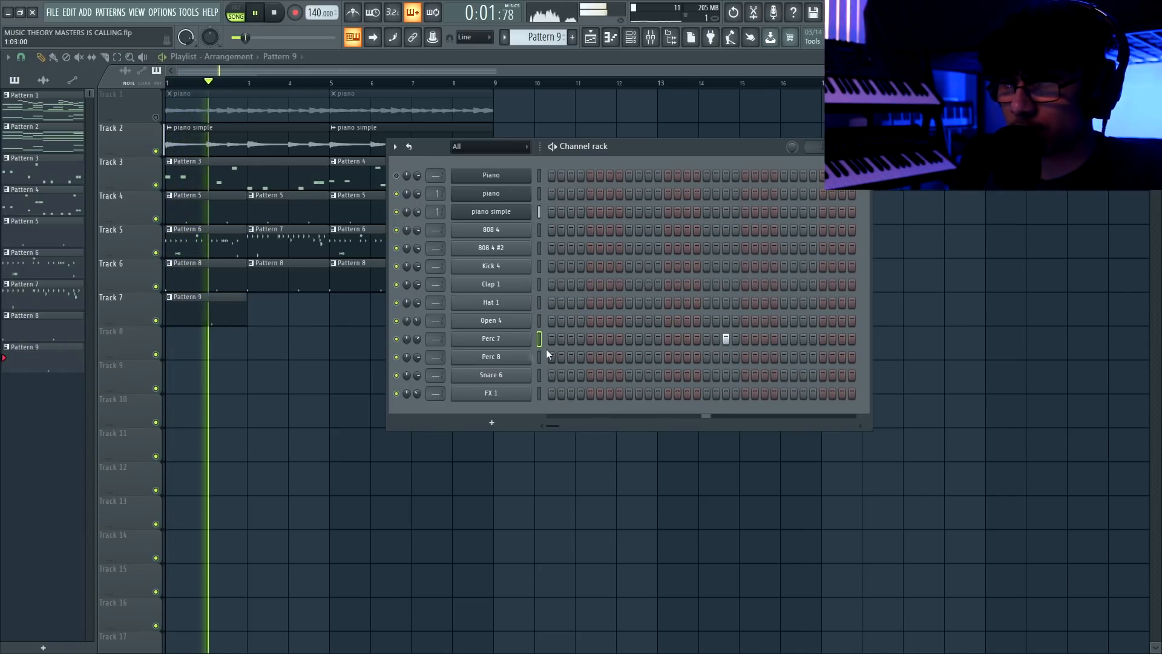
Repeat the Pattern 9 clip along Track 7 through bar 8
{"action": "left_click", "coordinate": [274, 315]}
{"action": "left_click_drag", "start_coordinate": [298, 311], "coordinate": [229, 310]}
{"action": "left_click_drag", "start_coordinate": [229, 310], "coordinate": [381, 311]}
{"action": "key", "text": "ctrl+d"}
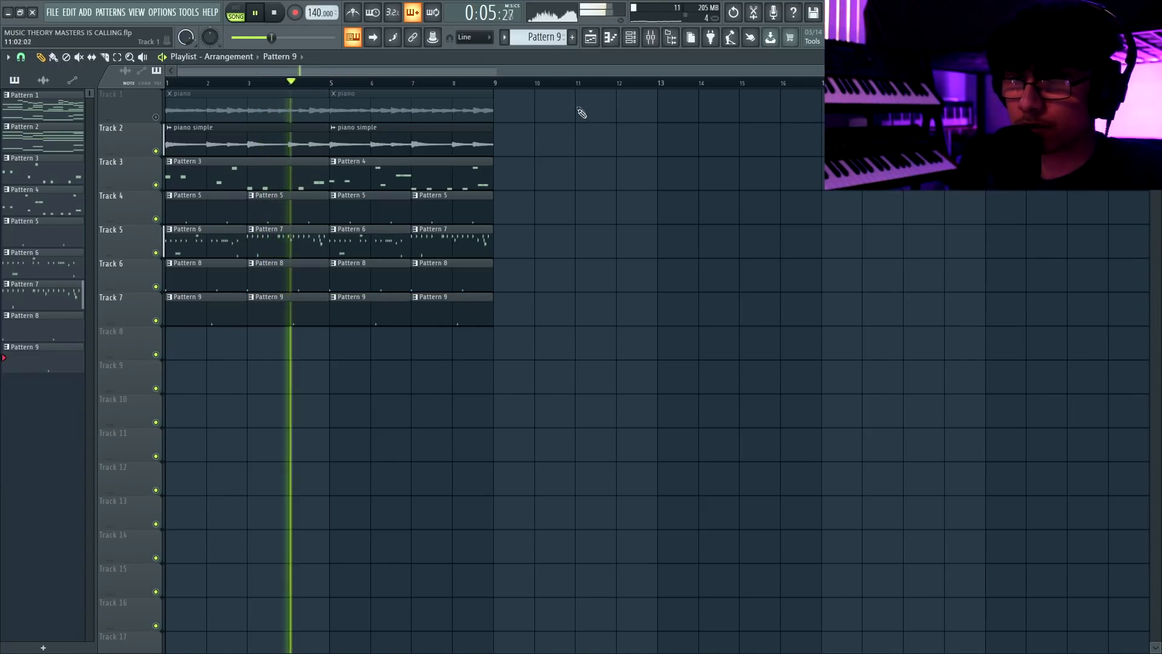
Create Pattern 10 at bar 1 of Track 8 with Perc 8 hits on steps 5 and 7, and audition Perc 8 at C5
{"action": "left_click", "coordinate": [571, 37]}
{"action": "left_click", "coordinate": [176, 339]}
{"action": "key", "text": "F6"}
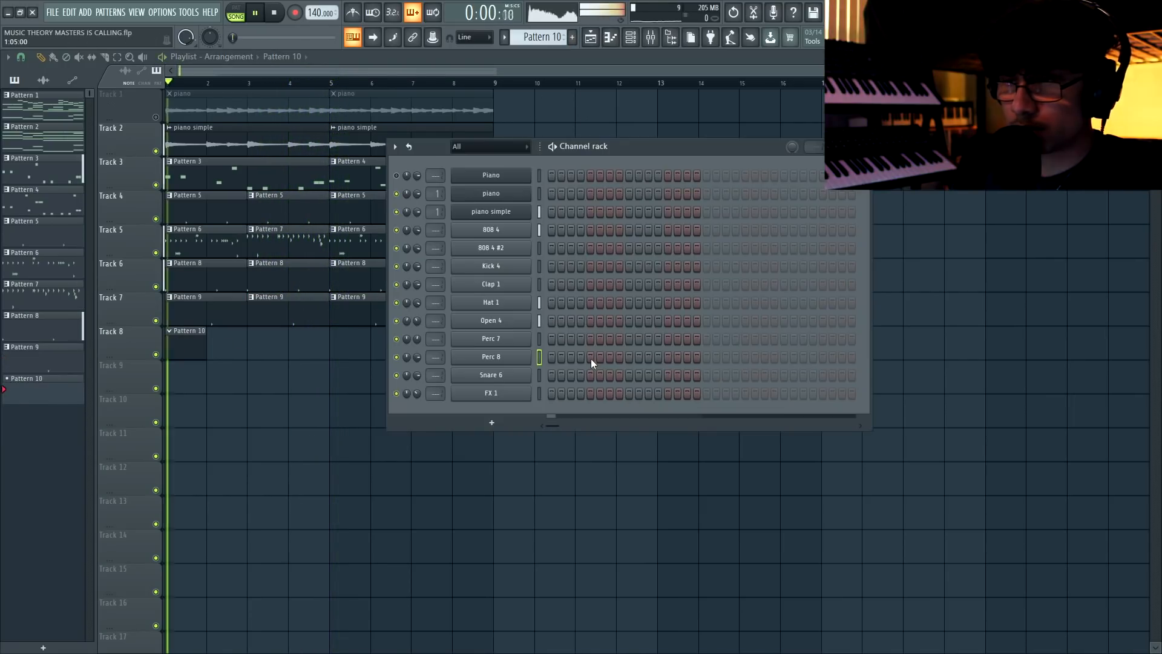
{"action": "left_click", "coordinate": [591, 357]}
{"action": "left_click", "coordinate": [610, 357]}
{"action": "left_click", "coordinate": [244, 425]}
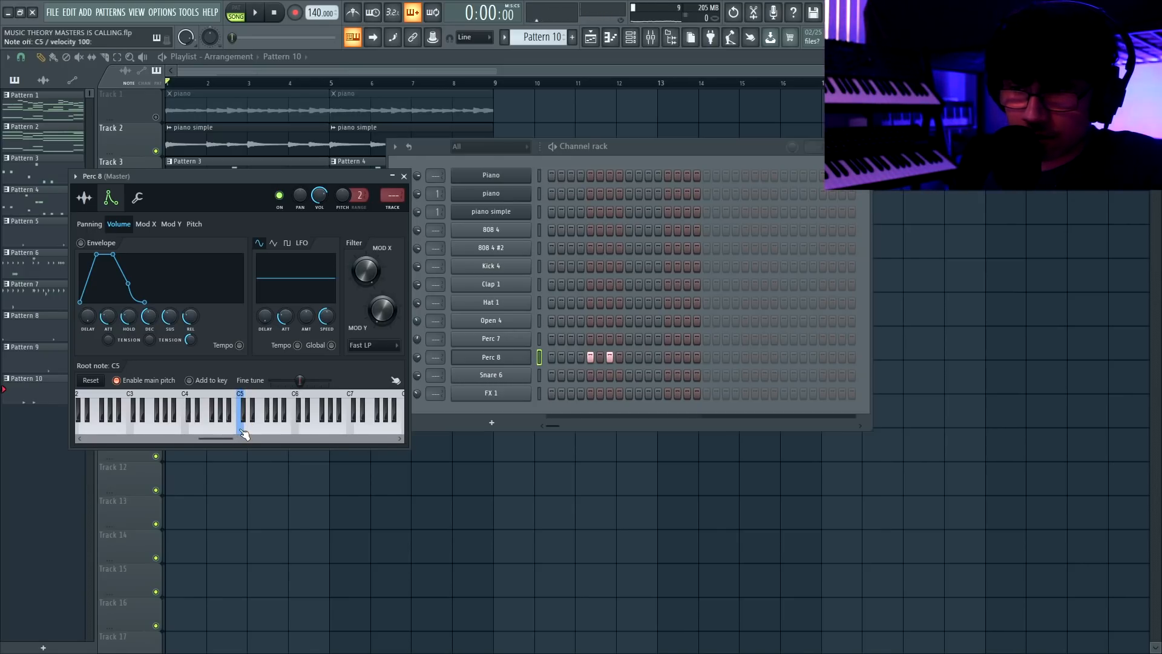
{"action": "key", "text": "space"}
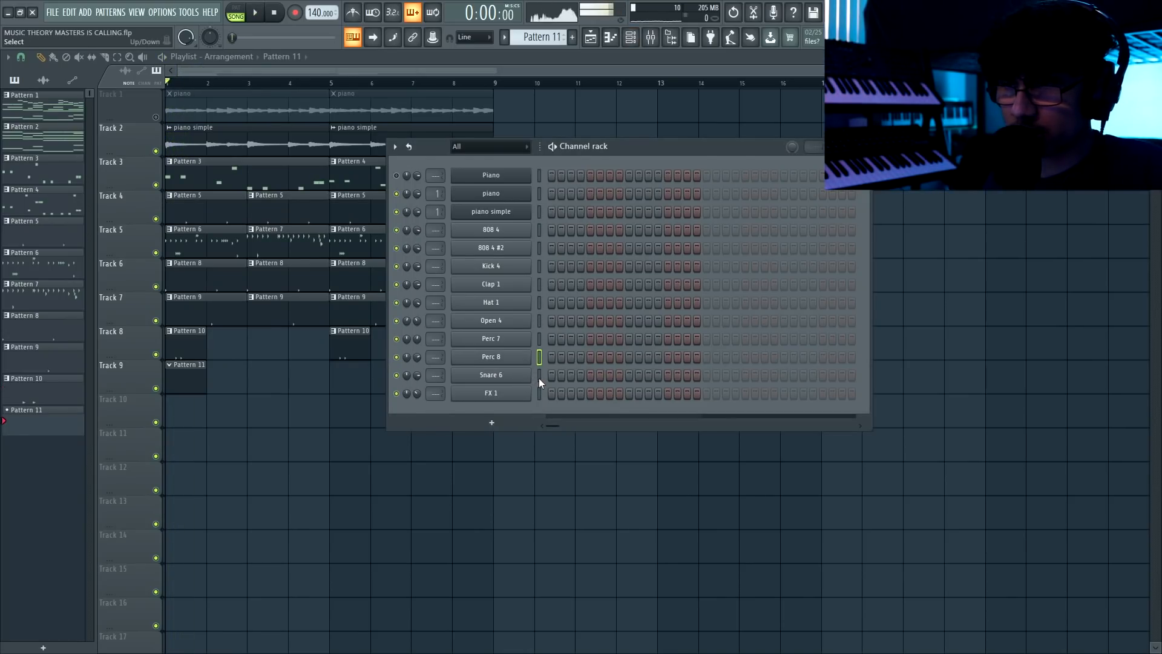
Add a Snare 6 hit on step 31 of Pattern 11
{"action": "left_click", "coordinate": [539, 376]}
{"action": "left_click", "coordinate": [571, 375]}
{"action": "left_click", "coordinate": [570, 375]}
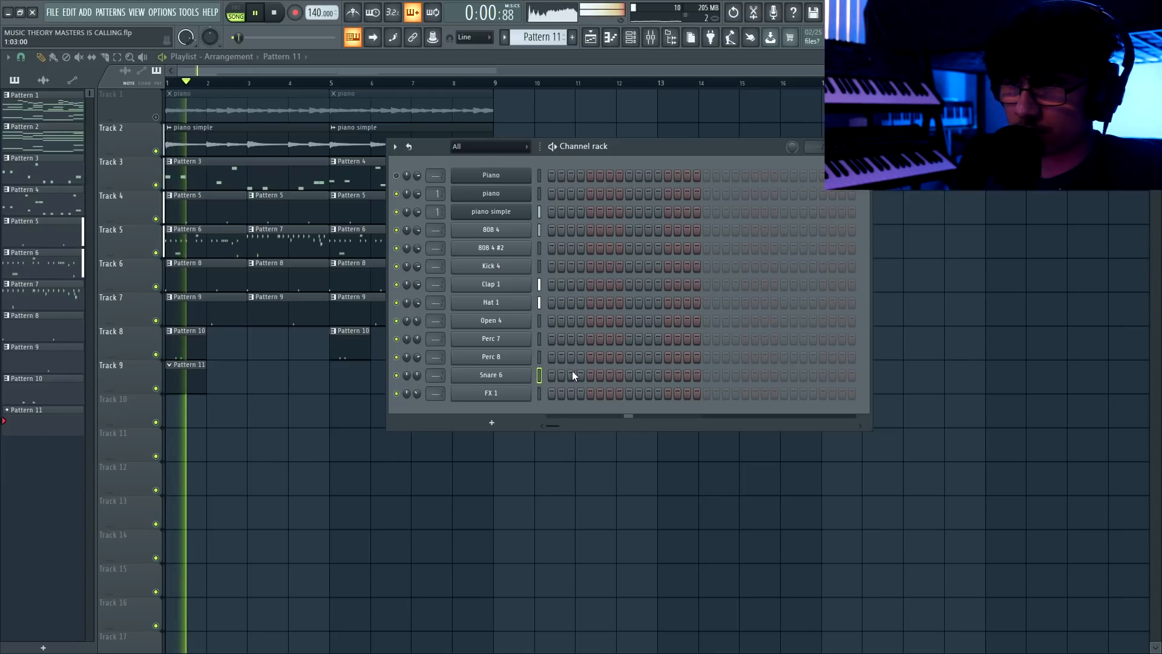
{"action": "left_click", "coordinate": [841, 376]}
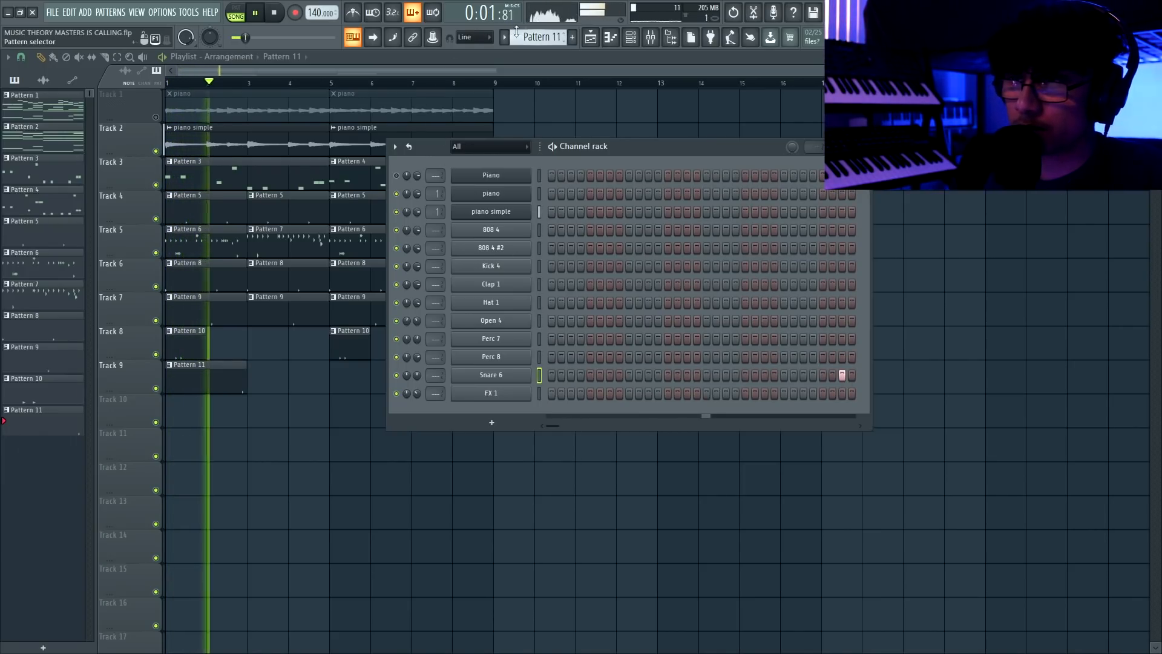
Create Pattern 12 at bar 3 of Track 9 with Snare 6 hits on steps 15 and 19
{"action": "left_click", "coordinate": [571, 38]}
{"action": "key", "text": "Return"}
{"action": "left_click", "coordinate": [268, 374]}
{"action": "key", "text": "F6"}
{"action": "left_click", "coordinate": [257, 90]}
{"action": "left_click", "coordinate": [686, 375]}
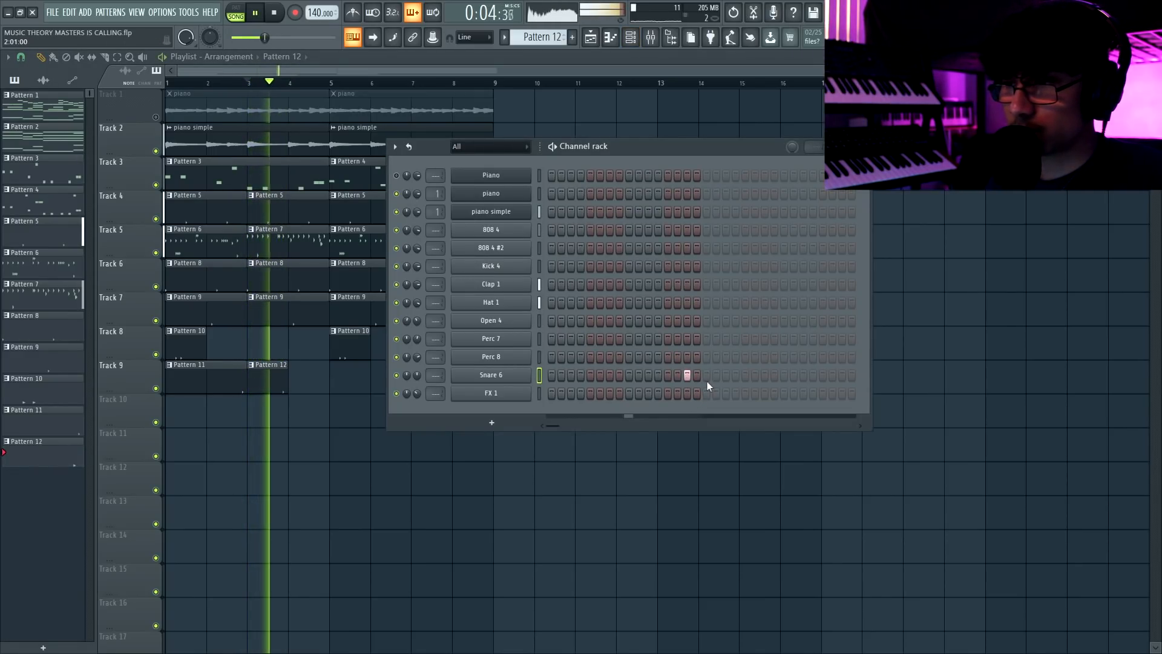
{"action": "left_click", "coordinate": [727, 375]}
{"action": "key", "text": "F6"}
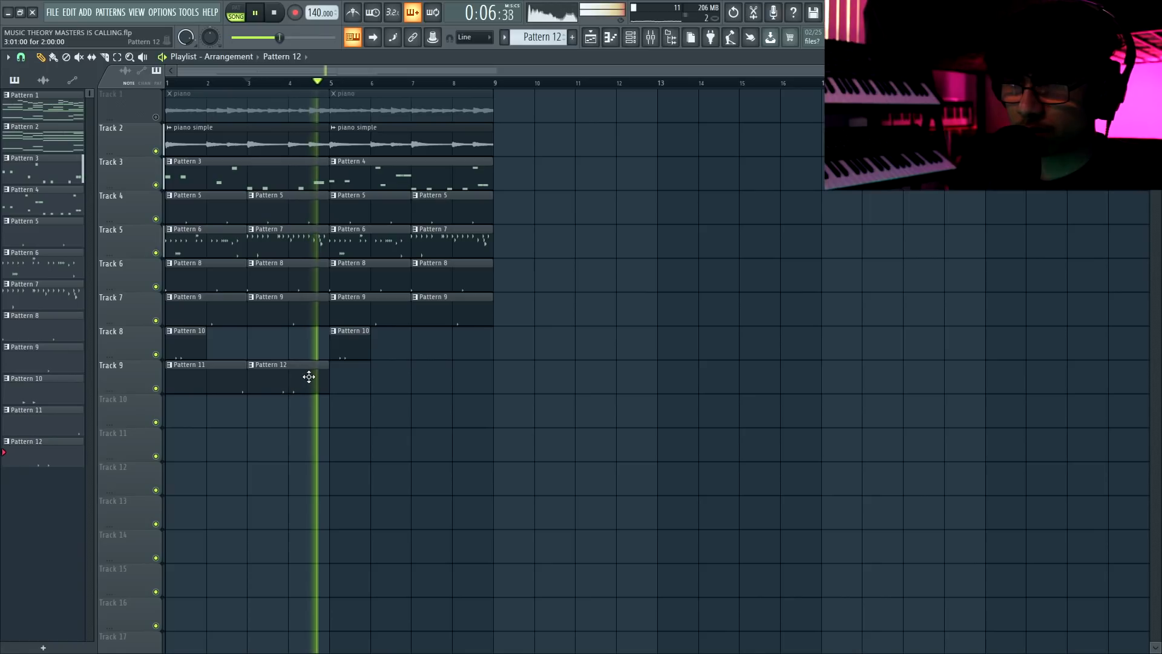
Duplicate Track 9's Pattern 11 and Pattern 12 clips into bars 5 to 8
{"action": "left_click_drag", "start_coordinate": [310, 376], "coordinate": [187, 382]}
{"action": "key", "text": "ctrl+b"}
{"action": "key", "text": "ctrl+d"}
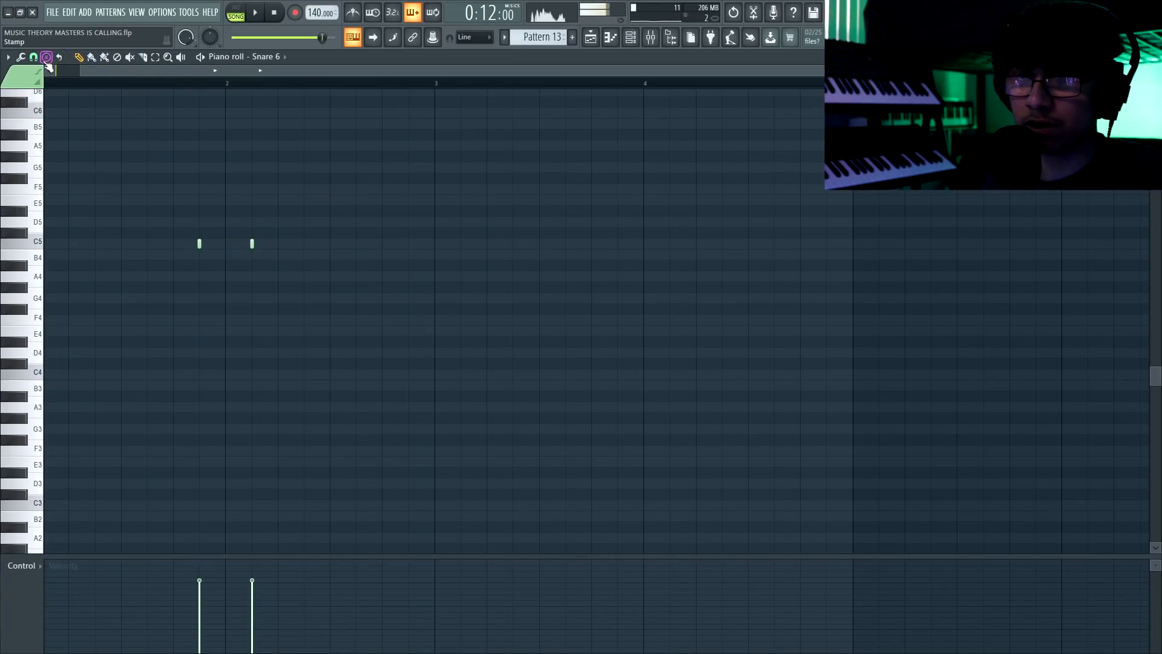
Set the snap to 1/2 step and add E5 snare notes on steps 9, 11 and 13 of bar 2 in Pattern 13
{"action": "left_click", "coordinate": [33, 56]}
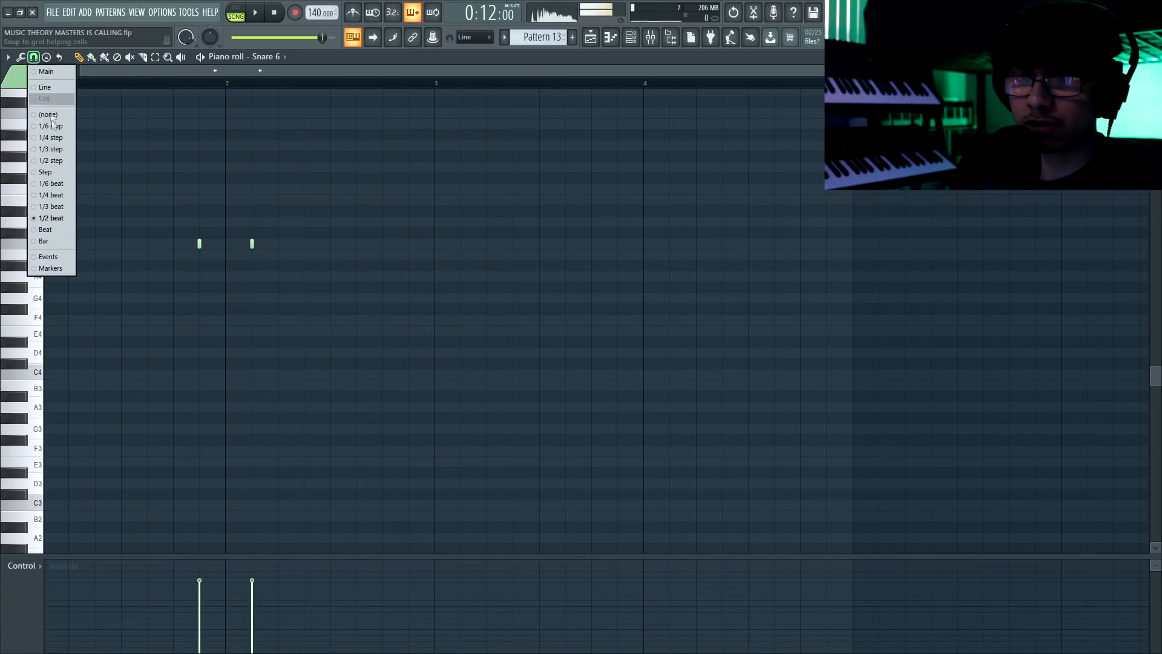
{"action": "left_click", "coordinate": [54, 160]}
{"action": "scroll", "coordinate": [308, 199], "scroll_direction": "up", "scroll_amount": 3}
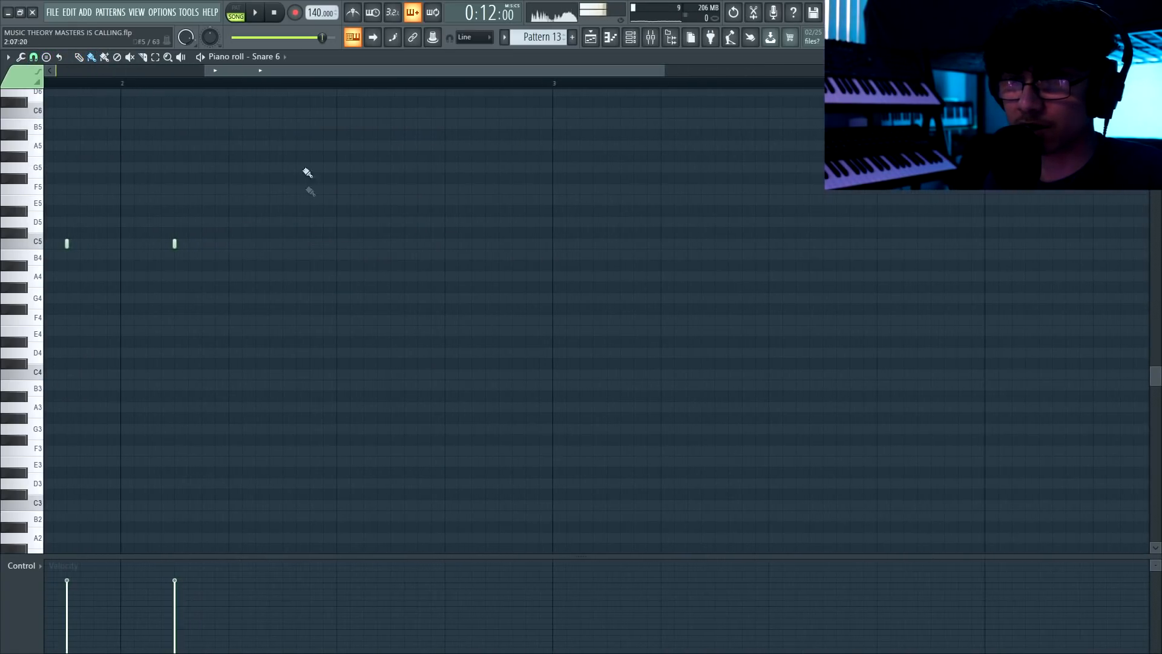
{"action": "left_click", "coordinate": [336, 200]}
{"action": "left_click", "coordinate": [391, 200]}
{"action": "left_click", "coordinate": [445, 199]}
Extend Pattern 13's snare roll with two E5 notes at half-step spacing after step 13 and a D5 note on step 15
{"action": "left_click", "coordinate": [458, 200]}
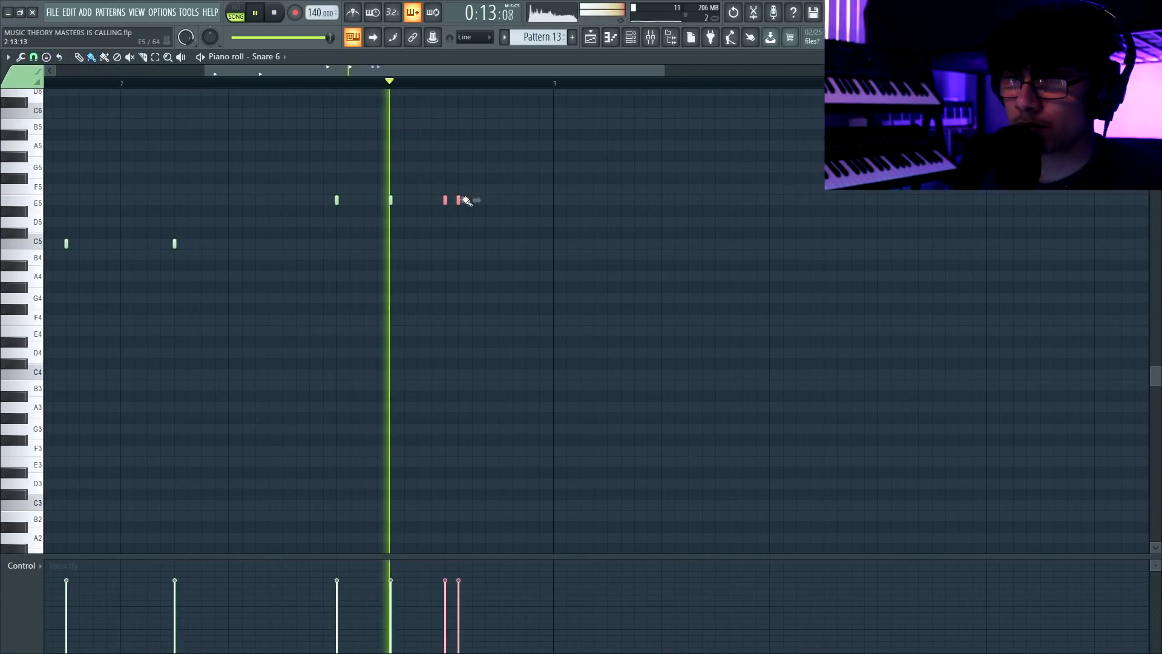
{"action": "left_click", "coordinate": [472, 200]}
{"action": "key", "text": "space"}
{"action": "key", "text": "space"}
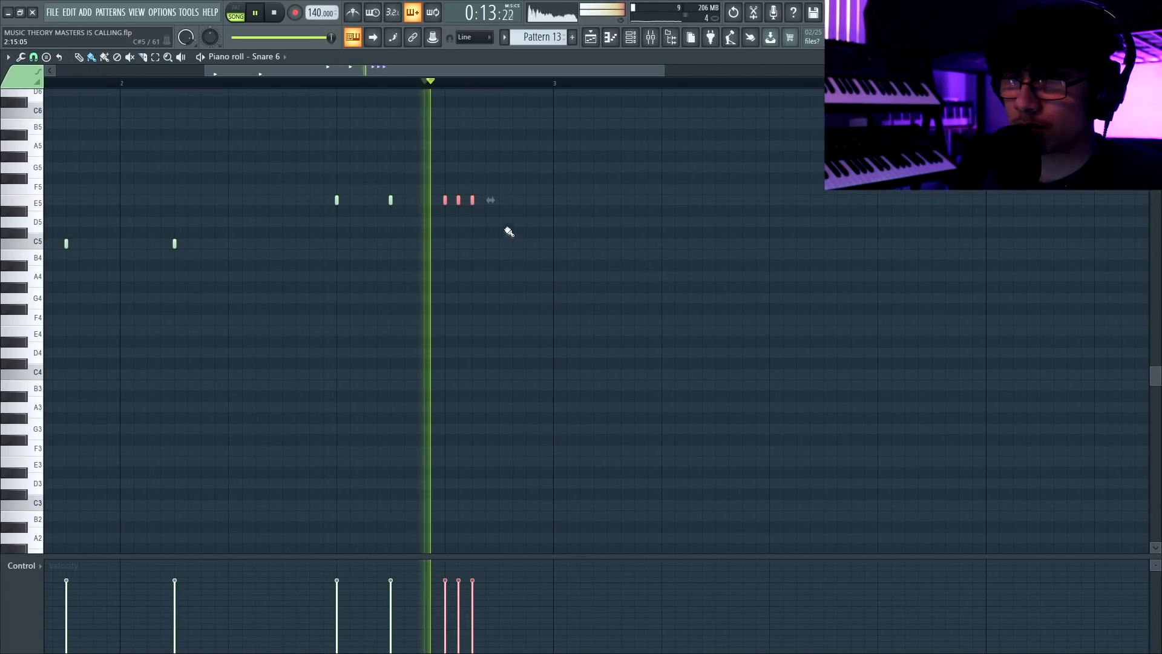
{"action": "left_click", "coordinate": [498, 221]}
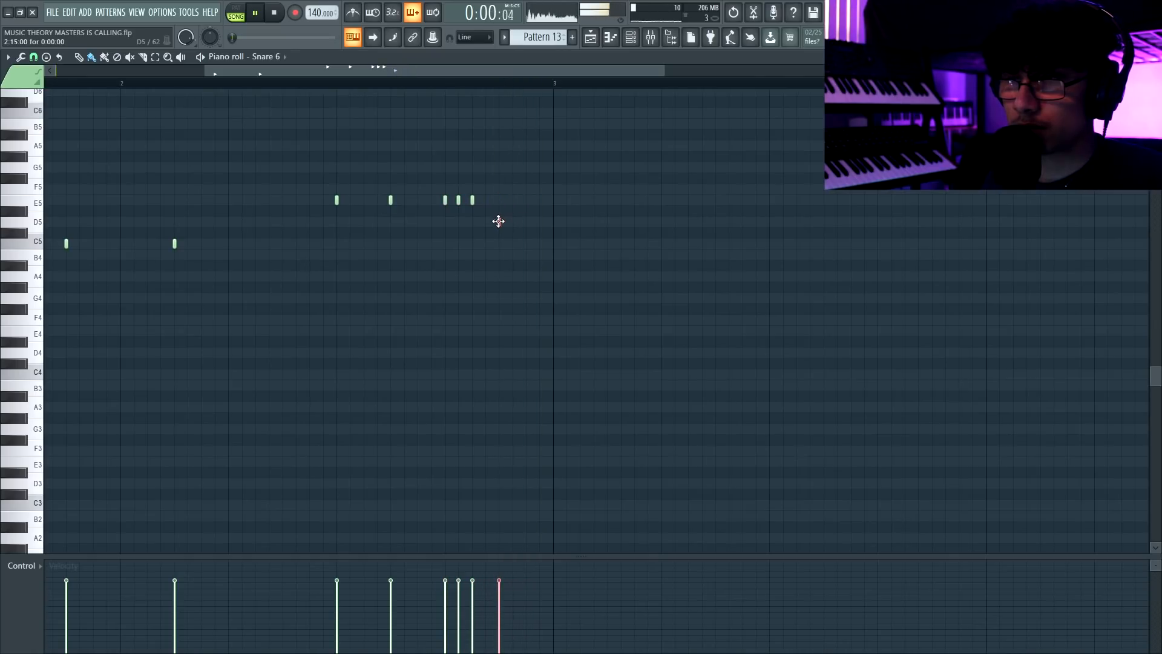
{"action": "key", "text": "Up"}
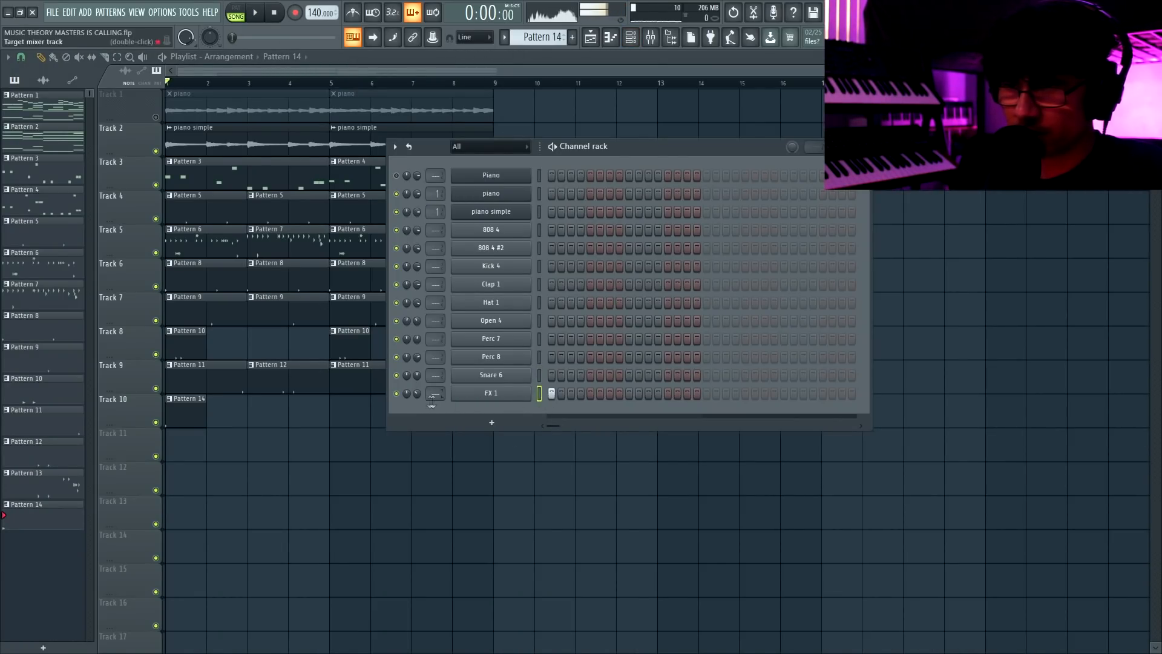
Lower FX 1's channel volume to 24% and review its sample settings during playback
{"action": "key", "text": "space"}
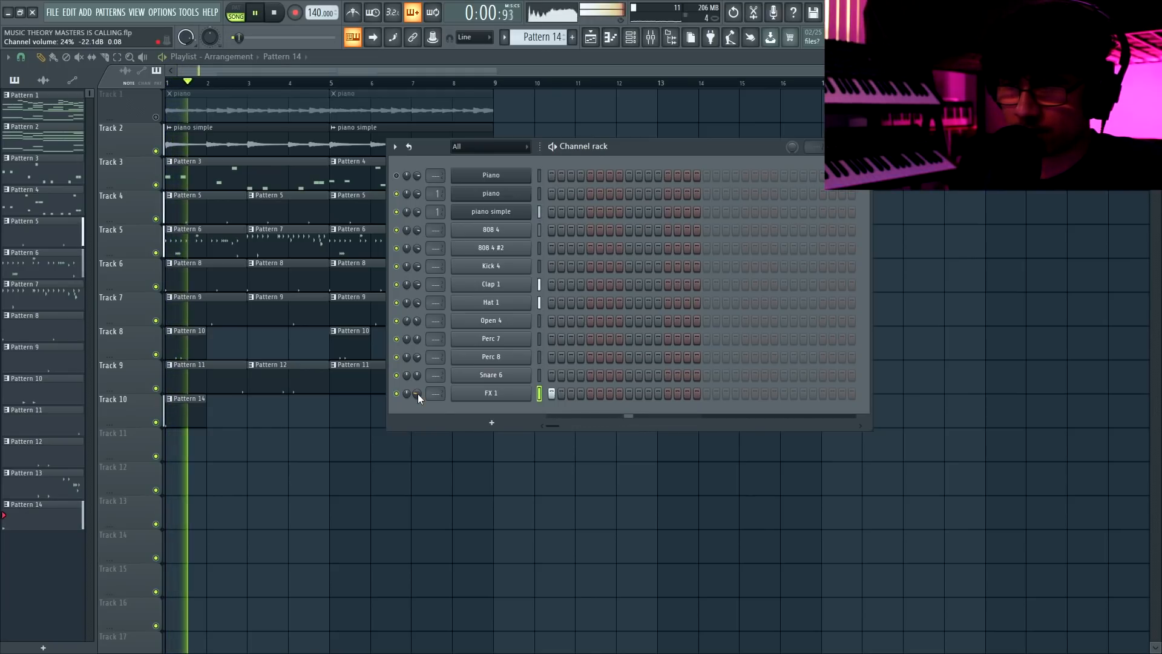
{"action": "left_click", "coordinate": [491, 393]}
{"action": "key", "text": "space"}
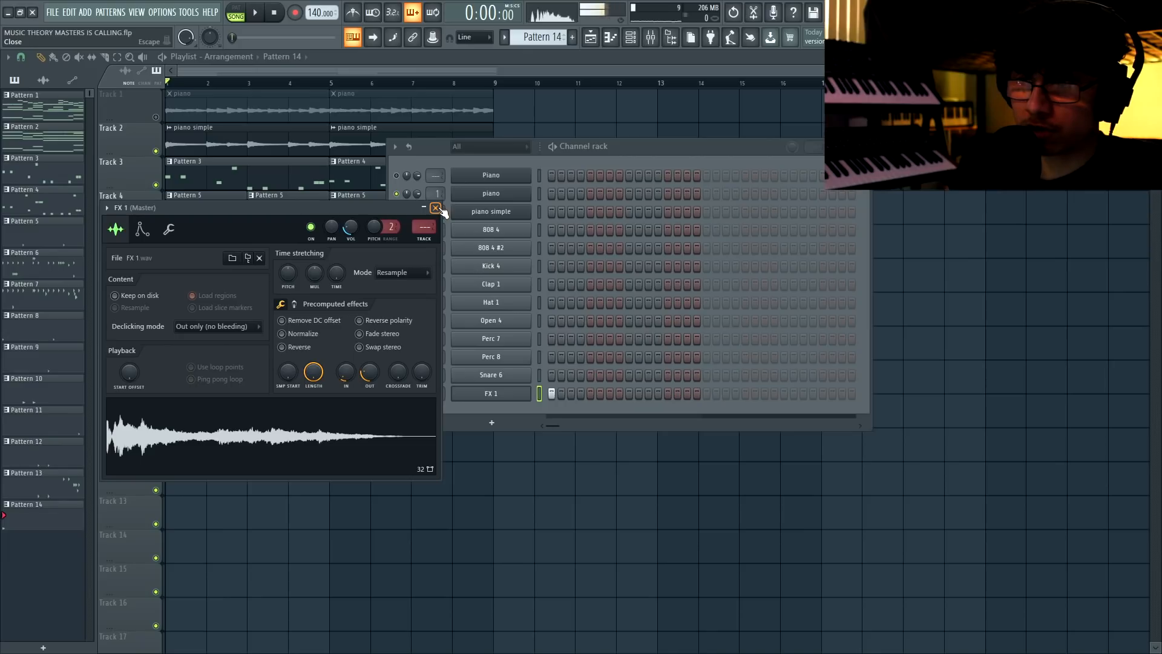
{"action": "left_click", "coordinate": [435, 207]}
{"action": "key", "text": "F6"}
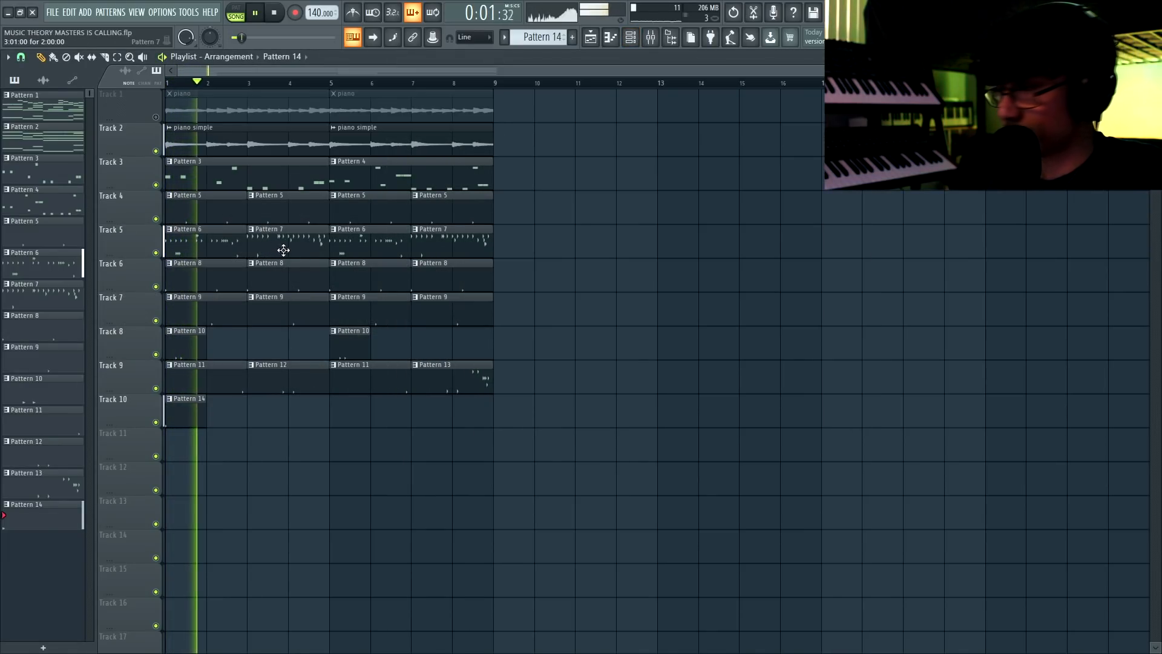
Create Pattern 15 at bar 1 of Track 11 with Kick 4 hits on steps 1, 21 and 27
{"action": "key", "text": "space"}
{"action": "left_click", "coordinate": [572, 37]}
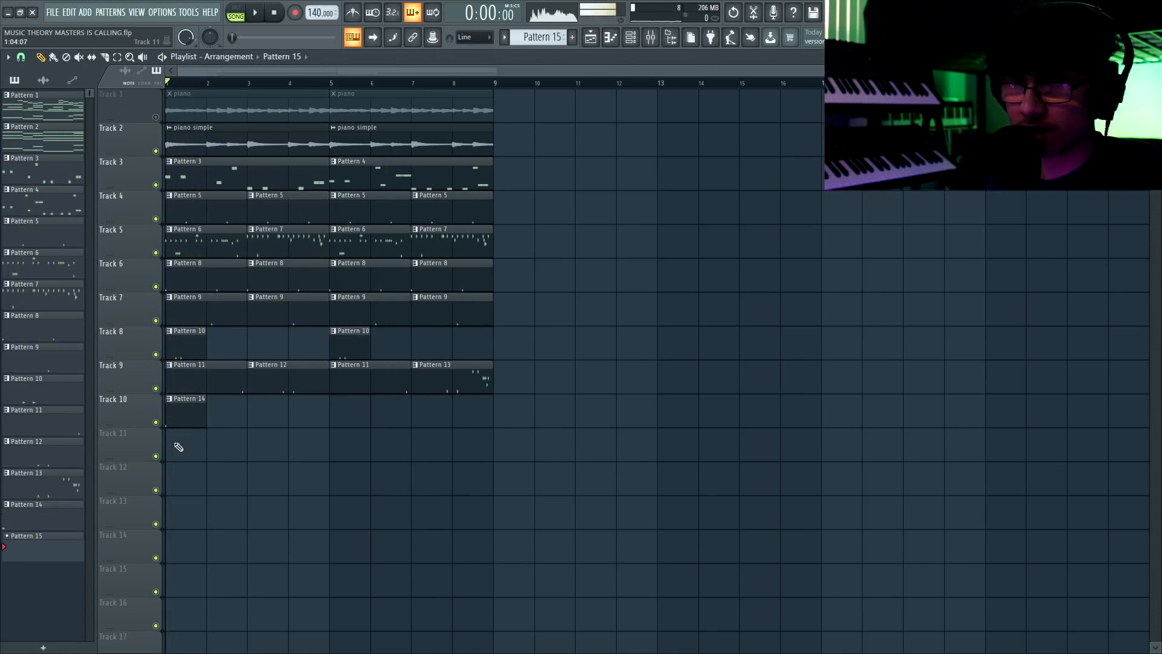
{"action": "key", "text": "space"}
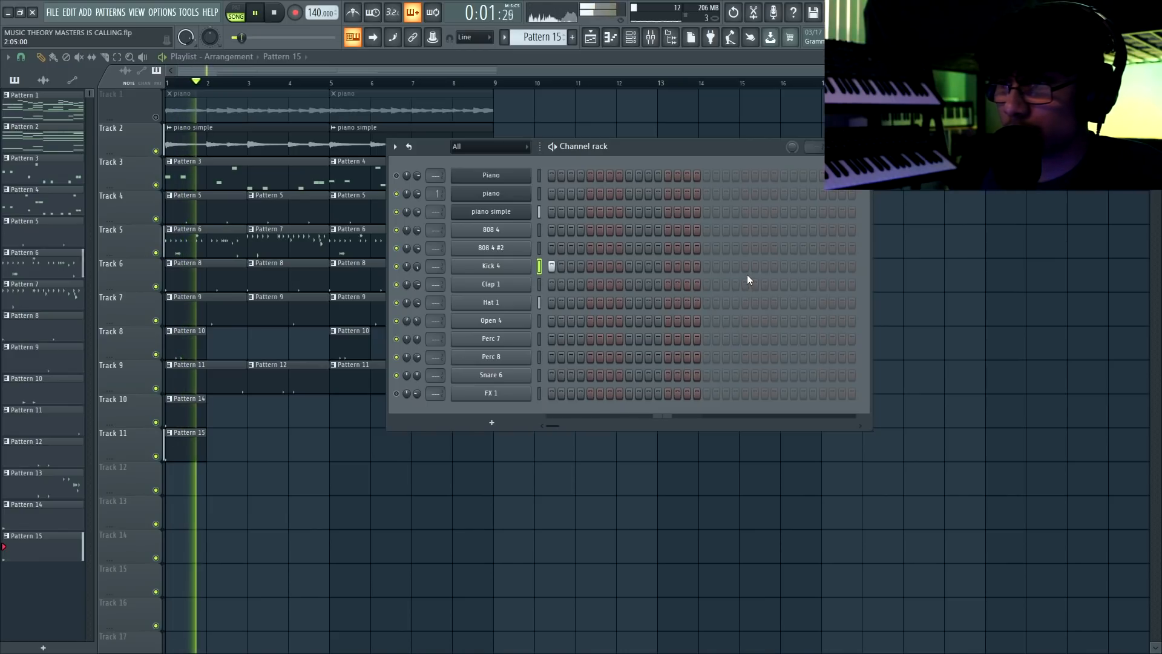
{"action": "left_click", "coordinate": [745, 267]}
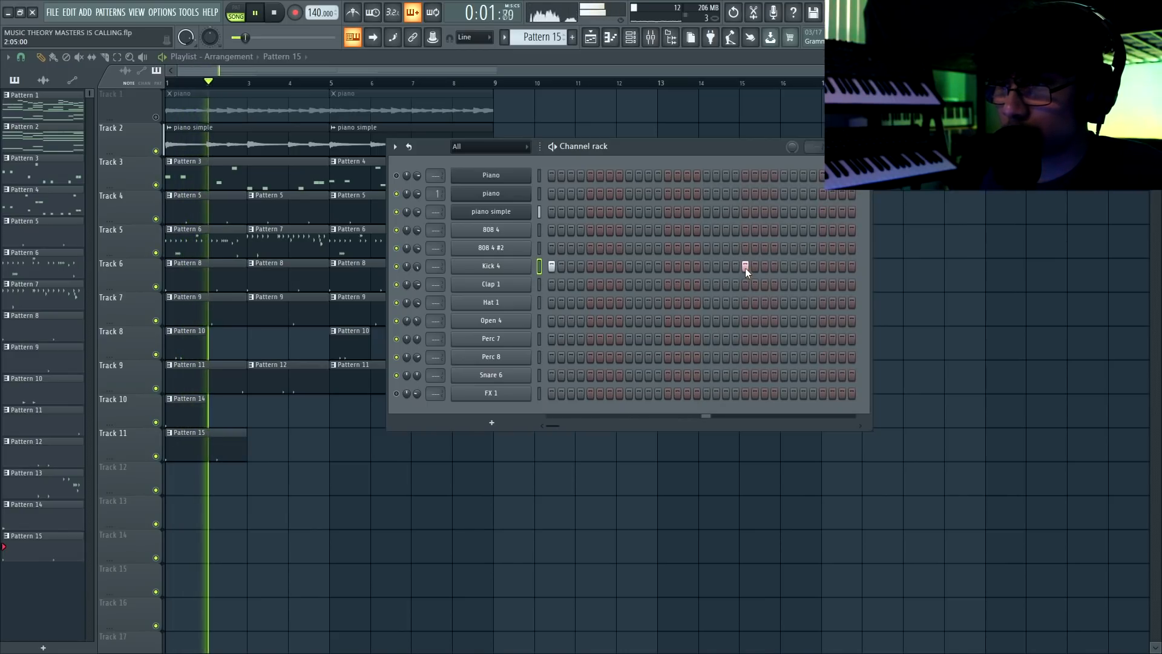
{"action": "left_click", "coordinate": [803, 266]}
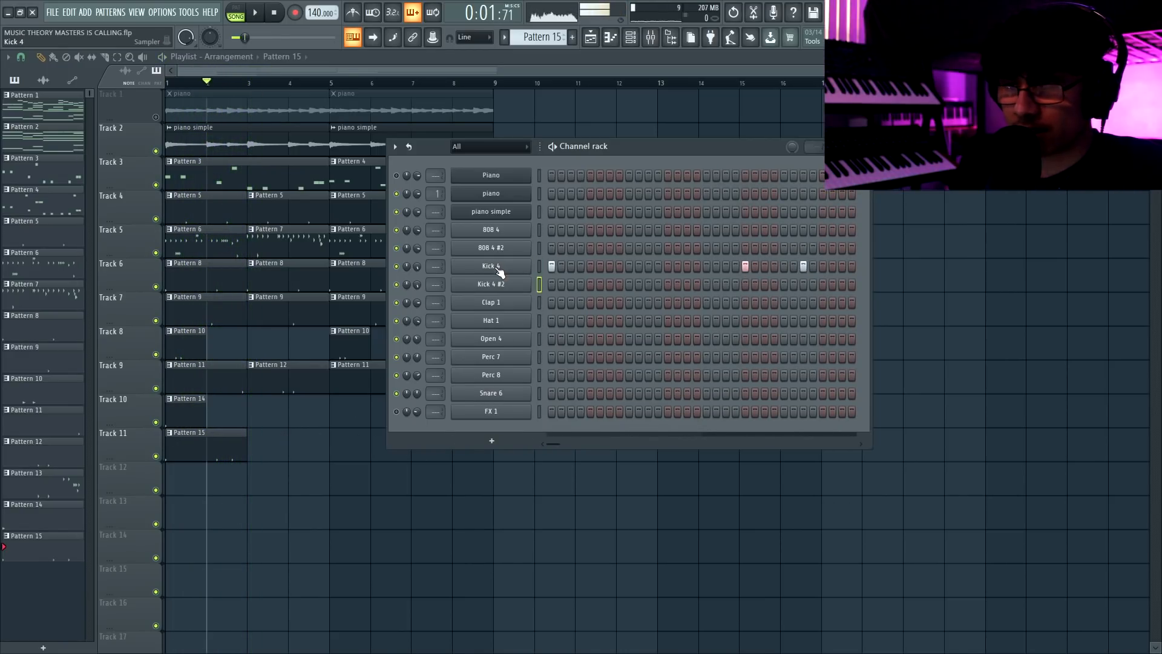
Examine the Reverse polarity option in the sample settings of the cloned channel Kick 4 #2
{"action": "right_click", "coordinate": [502, 267]}
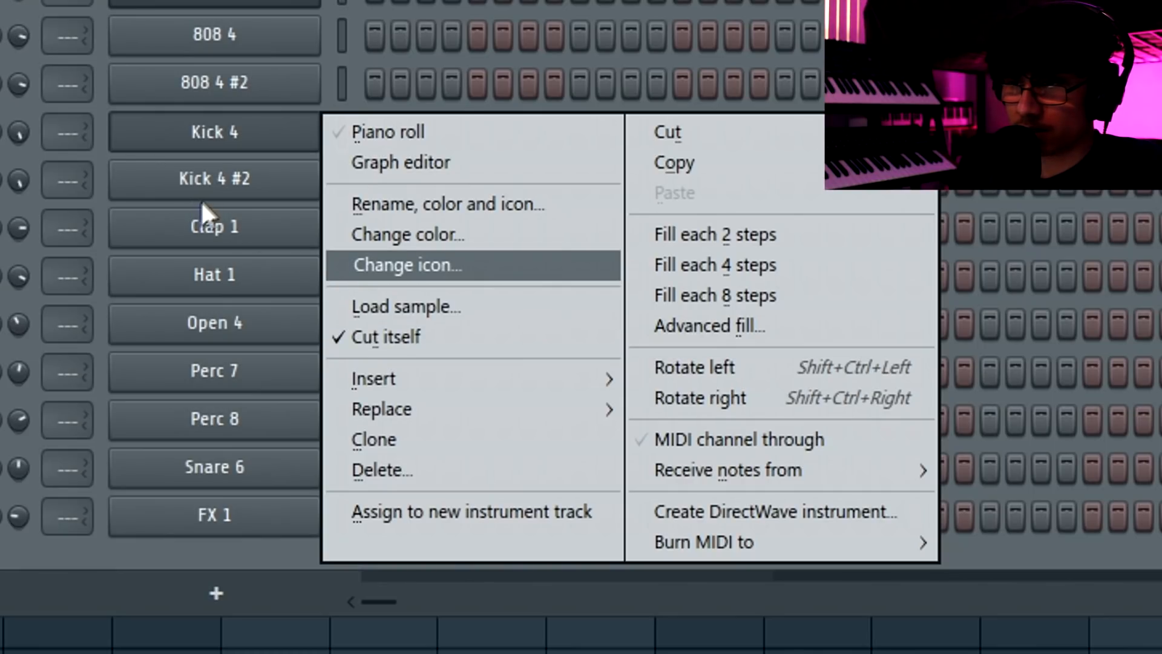
{"action": "left_click", "coordinate": [211, 180]}
{"action": "left_click", "coordinate": [211, 180]}
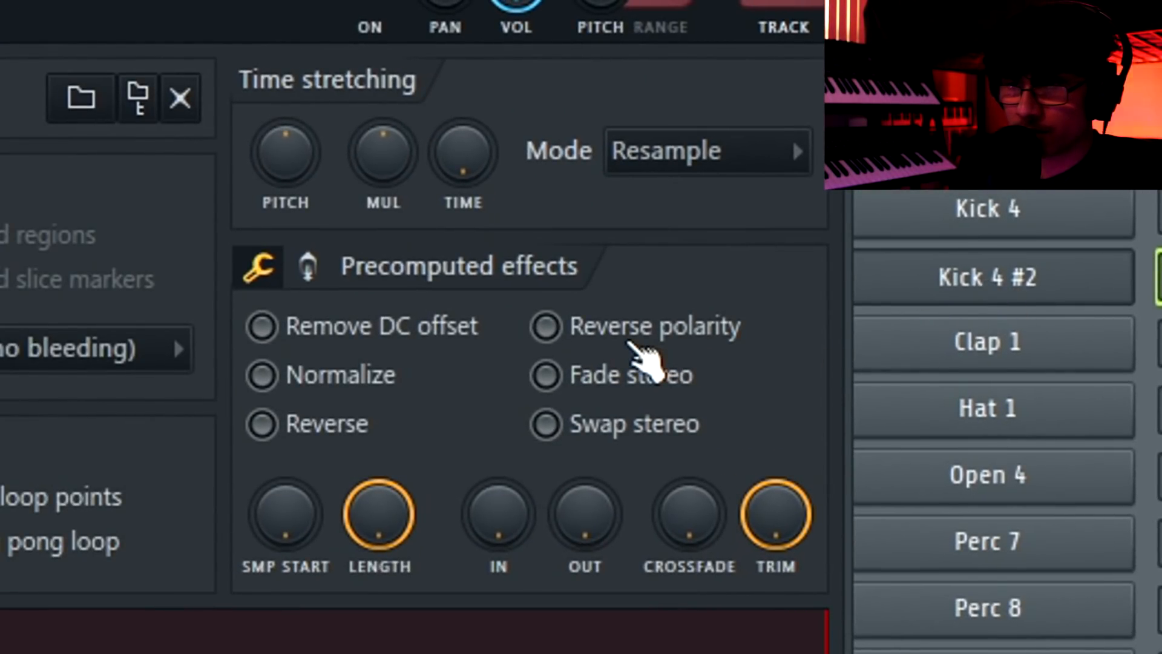
{"action": "left_click", "coordinate": [448, 189]}
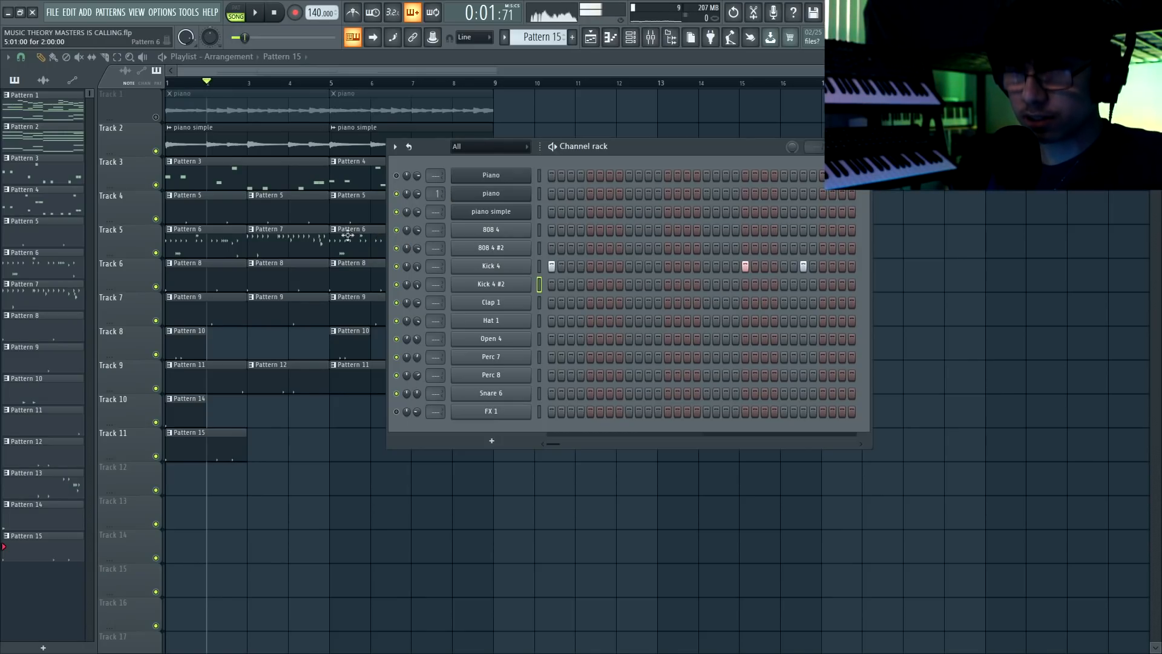
Add a Kick 4 #2 hit on step 27 of Pattern 15 and place the pattern again at bar 3 of Track 11
{"action": "key", "text": "space"}
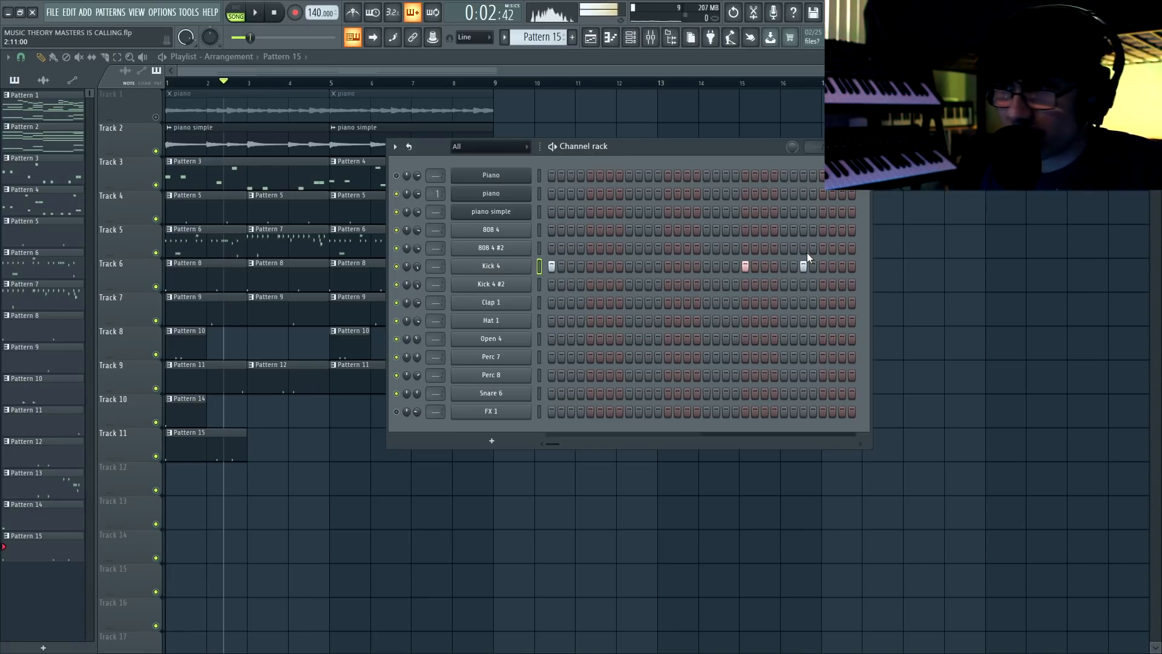
{"action": "left_click", "coordinate": [807, 282]}
{"action": "key", "text": "space"}
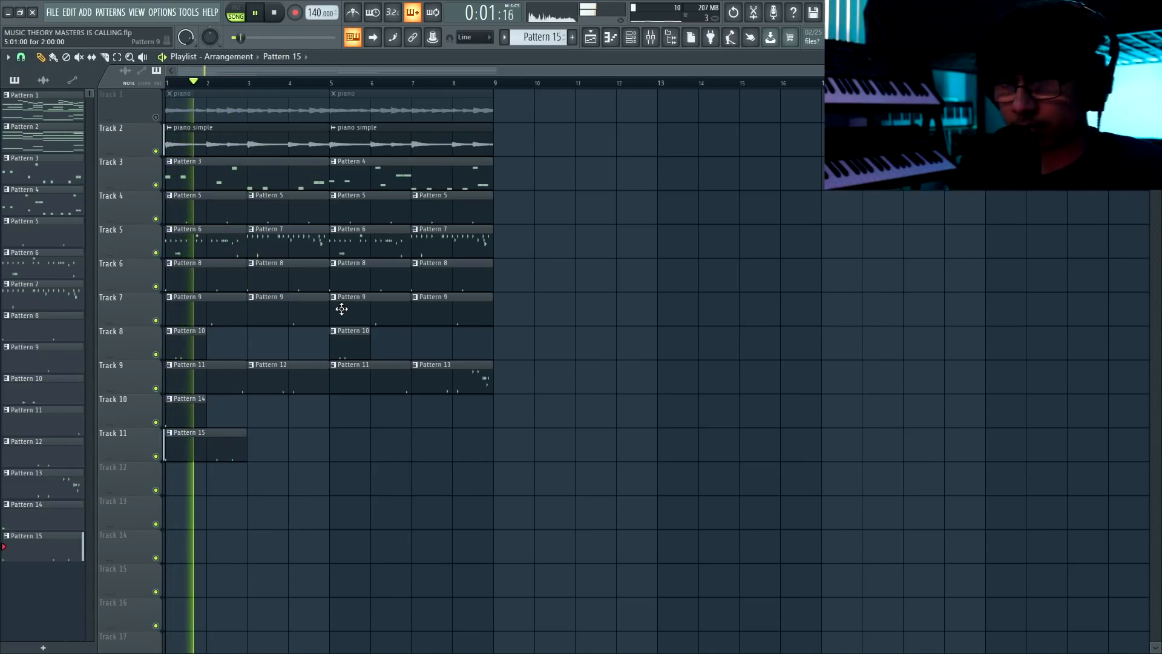
{"action": "left_click", "coordinate": [285, 439]}
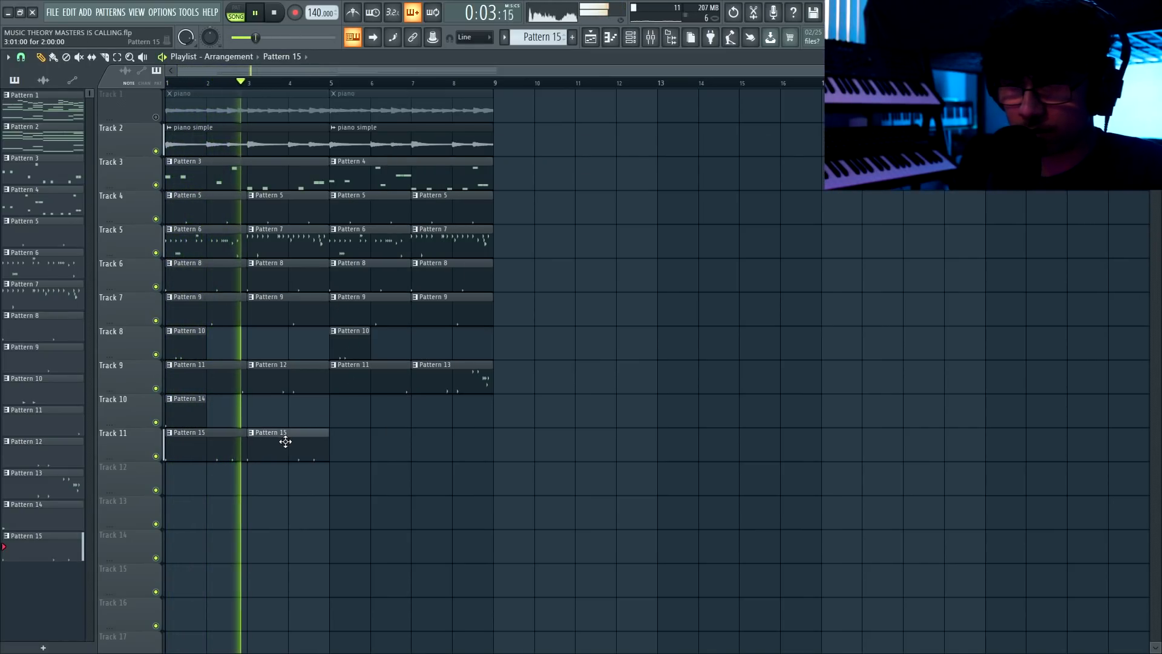
Save the project and fill Track 11 through bar 8 with alternating Pattern 15 and Pattern 16 clips, using Pattern 16 as the unique second variation
{"action": "key", "text": "ctrl+s"}
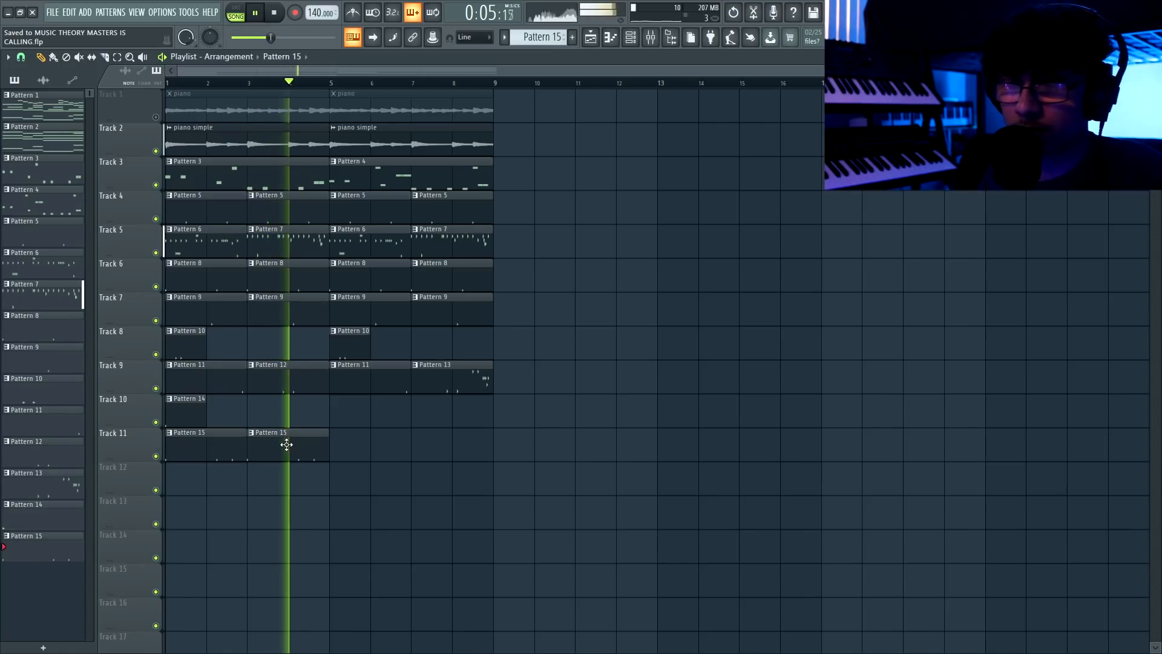
{"action": "left_click_drag", "start_coordinate": [285, 444], "coordinate": [163, 456]}
{"action": "key", "text": "ctrl+b"}
{"action": "key", "text": "ctrl+d"}
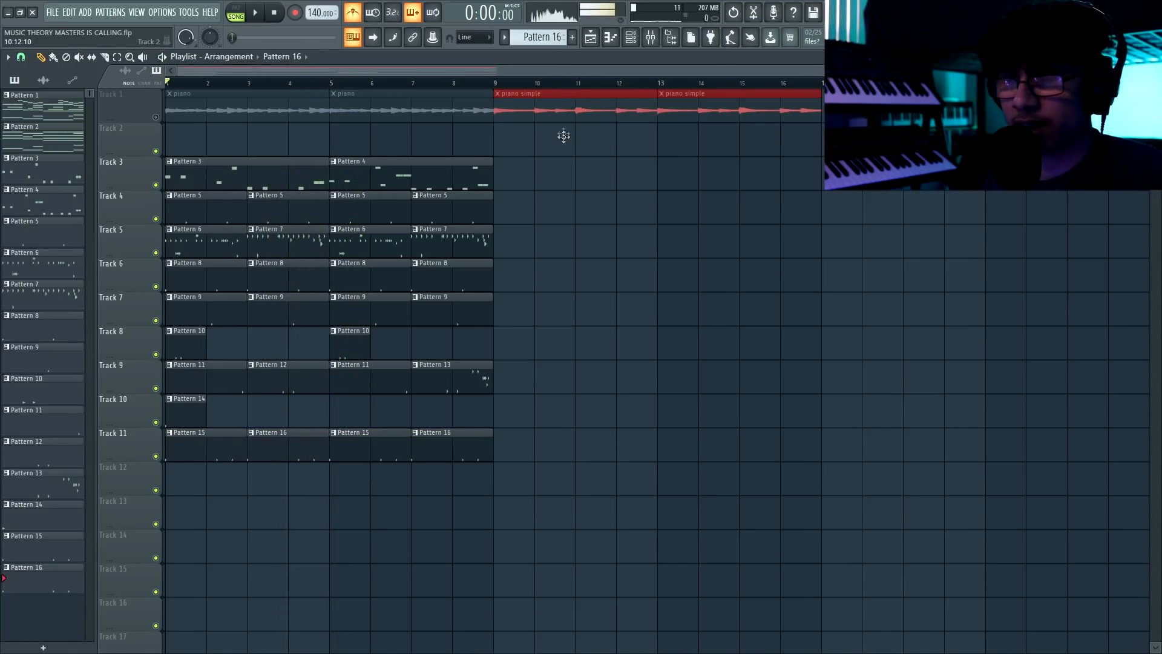
Move the two piano simple clips to bars 9 and 13 on Track 2 and unmute Track 1
{"action": "left_click_drag", "start_coordinate": [563, 135], "coordinate": [563, 136]}
{"action": "right_click", "coordinate": [155, 117]}
{"action": "right_click", "coordinate": [156, 117]}
Repeat the Track 3 to 11 patterns from bar 9, clear Track 11's first four bars, and save the project after playing the arrangement
{"action": "left_click_drag", "start_coordinate": [172, 172], "coordinate": [514, 447]}
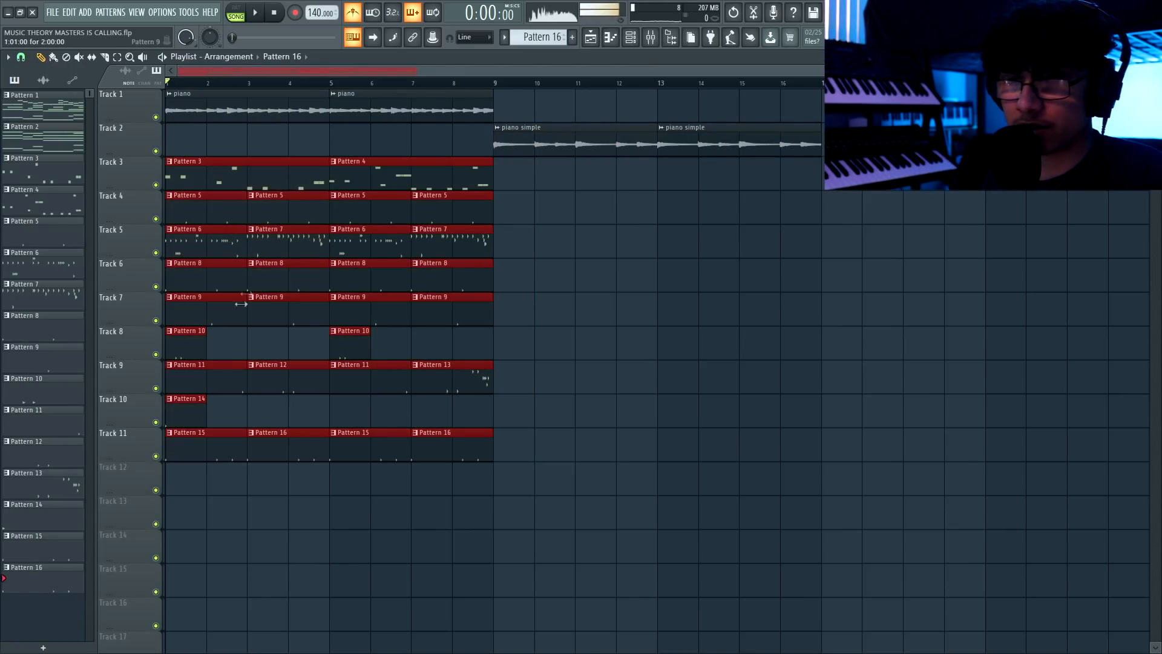
{"action": "key", "text": "space"}
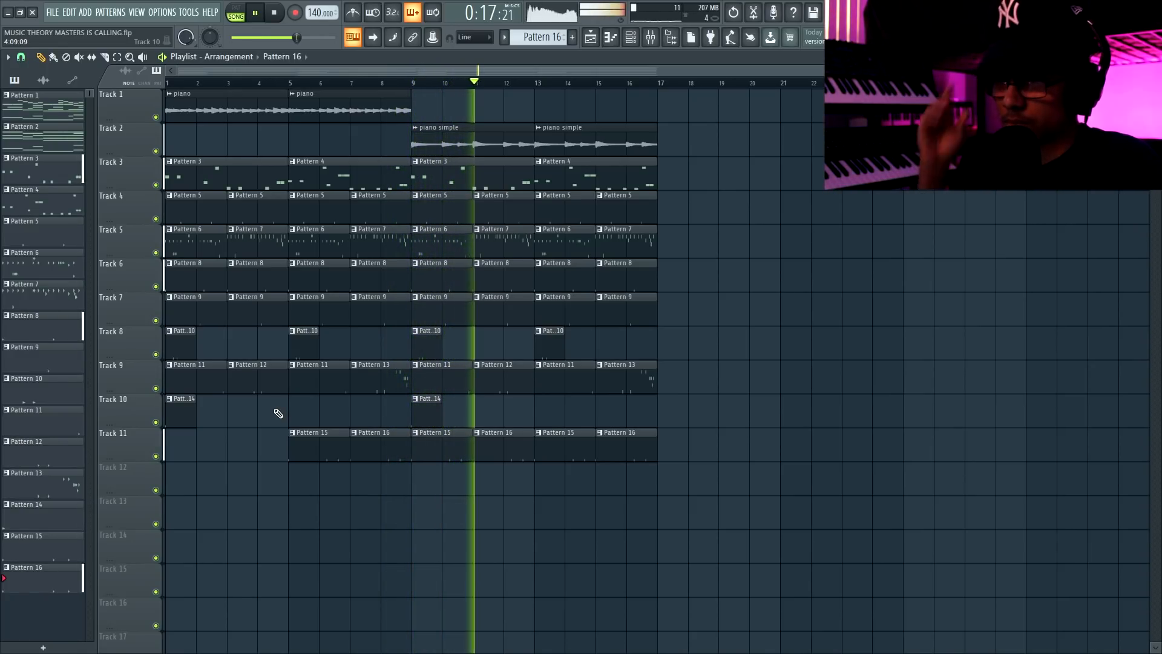
{"action": "key", "text": "ctrl+s"}
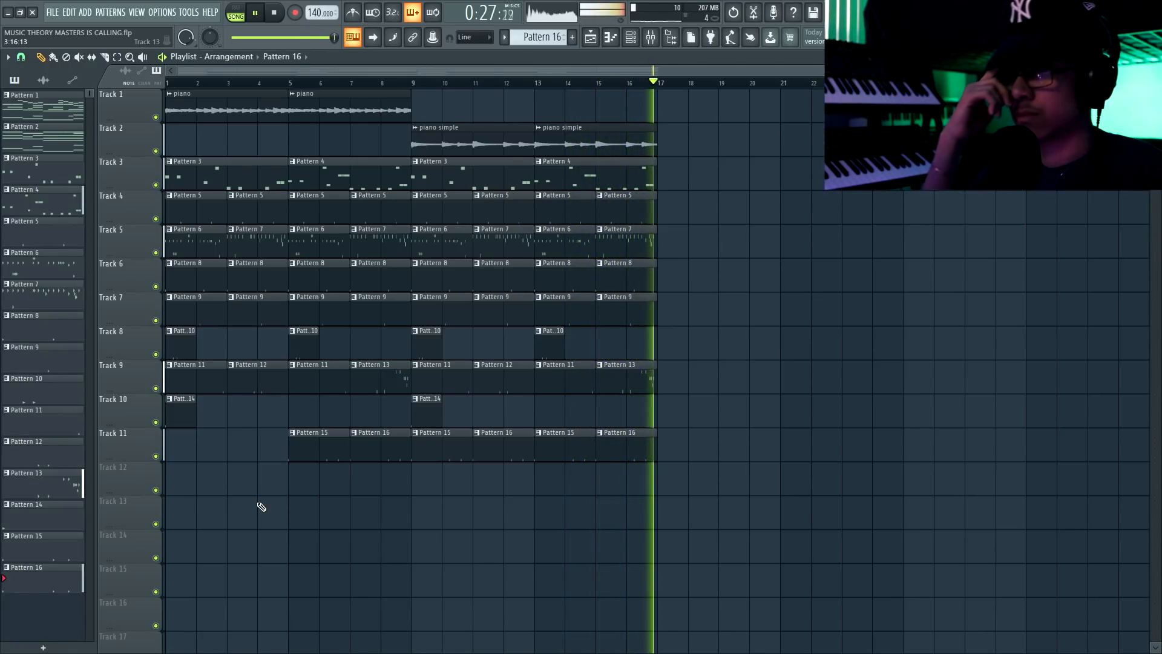
{"action": "key", "text": "space"}
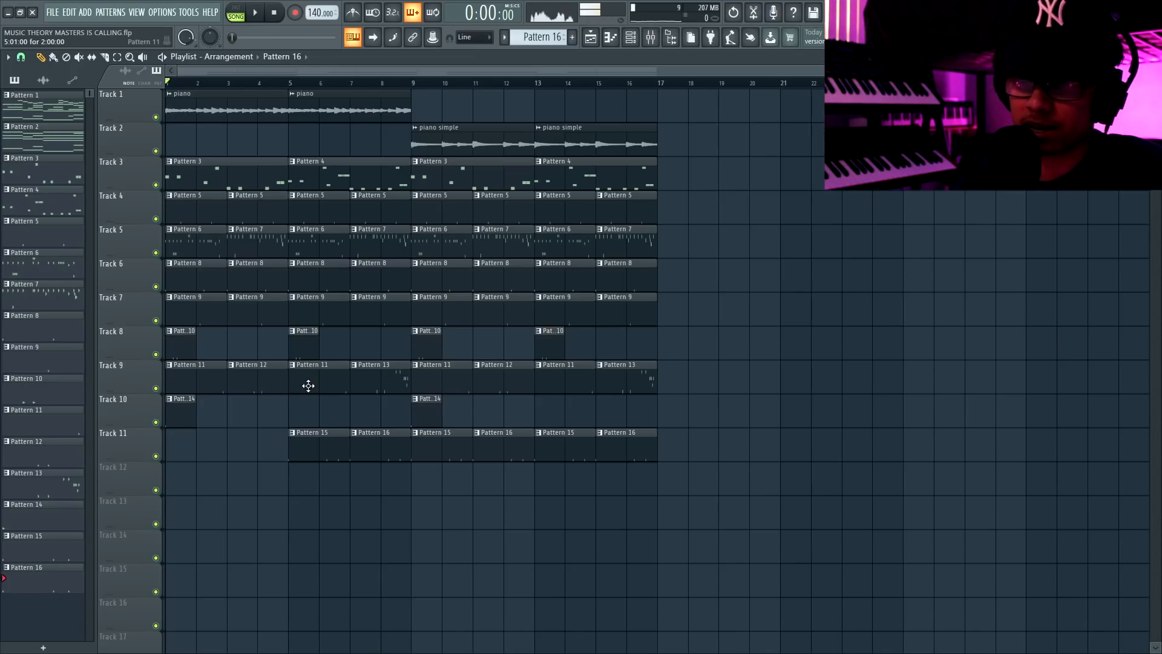